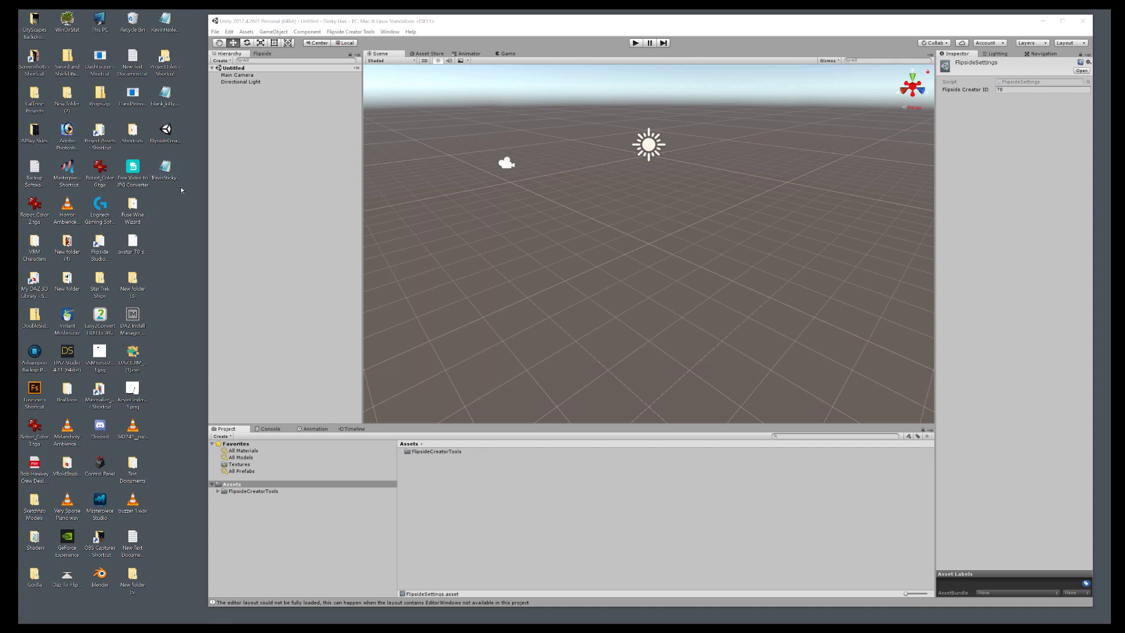
Drag TravisStickyToon.fbx from the desktop into the Project window's Assets folder
left_click_drag(168, 170, 246, 280)
left_click_drag(476, 505, 484, 509)
Maximize Unity, apply a Humanoid rig to TravisStickyToon, and show its Materials import settings
left_click(1062, 23)
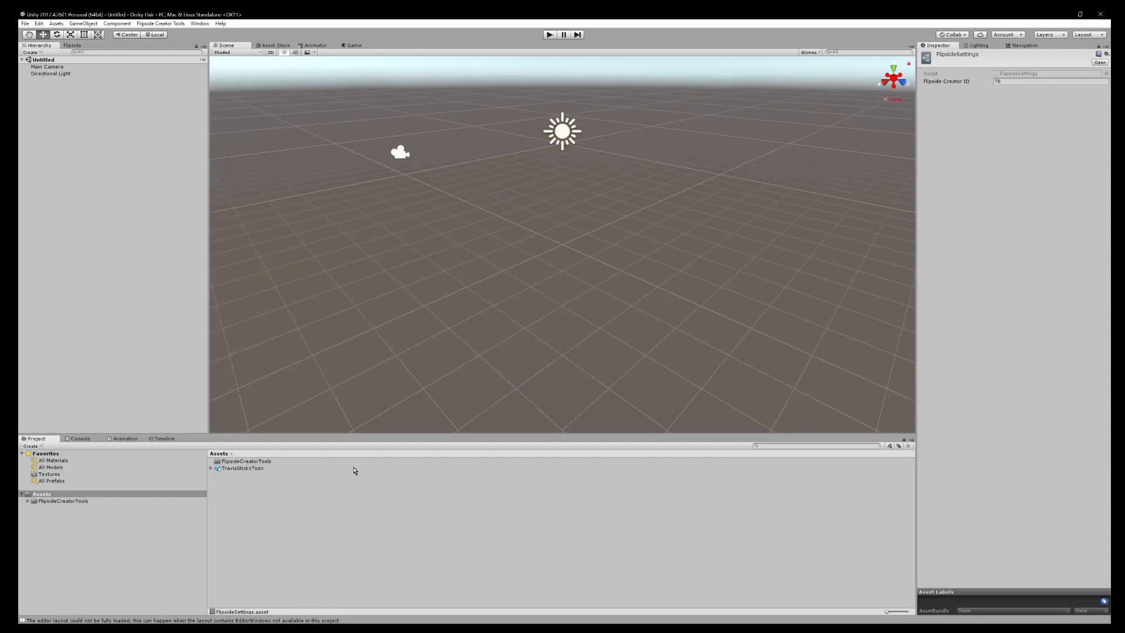
left_click(258, 468)
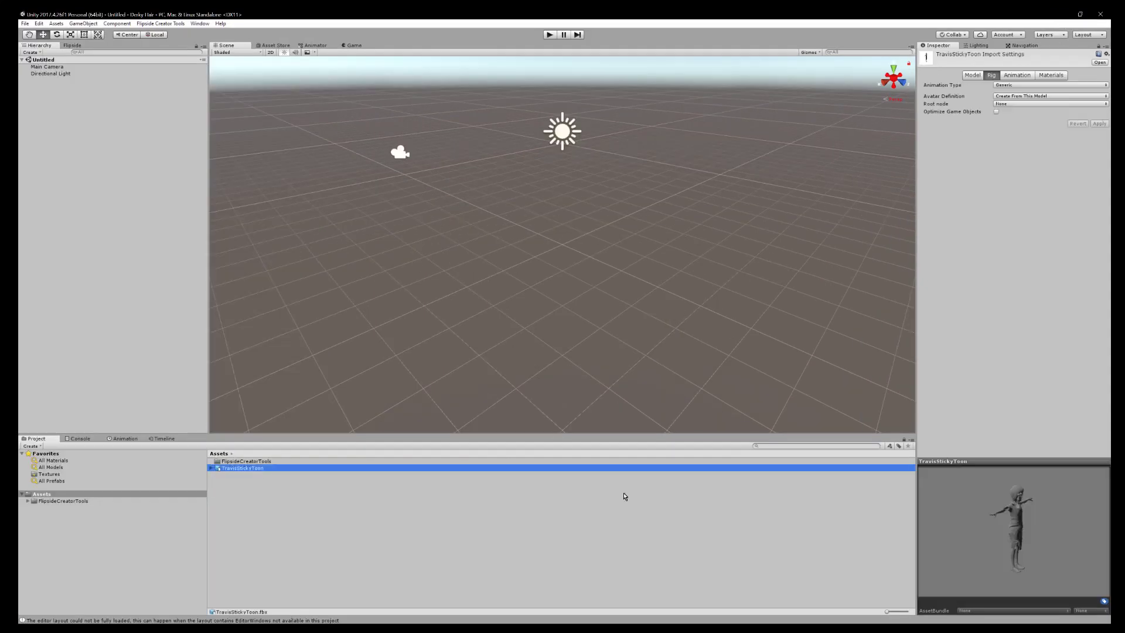
left_click(1012, 85)
left_click(1023, 122)
left_click(1099, 137)
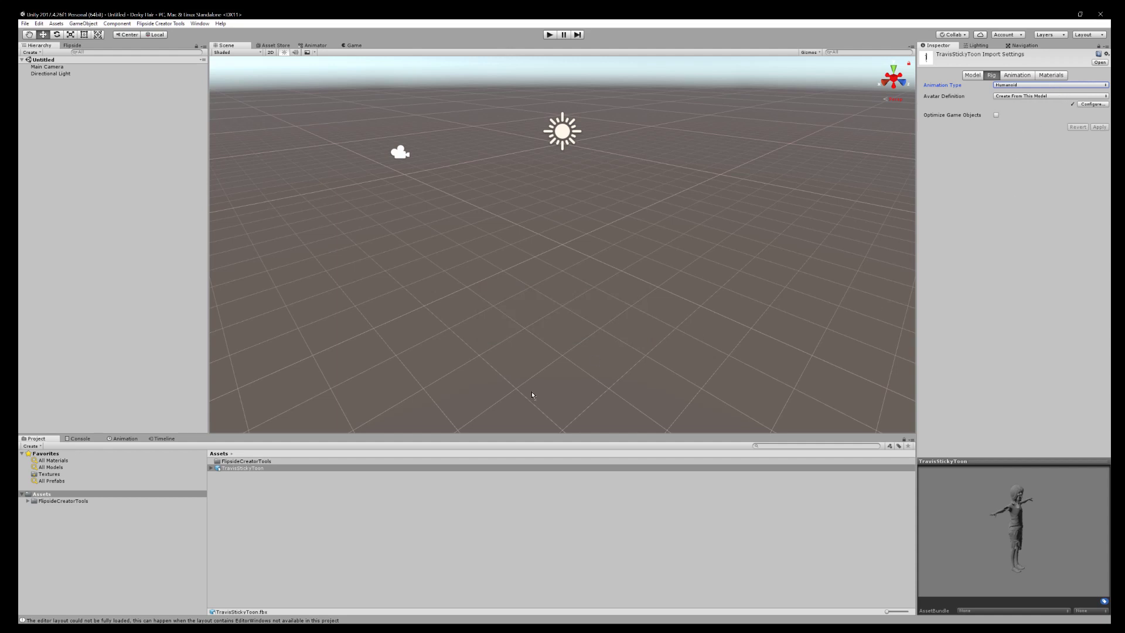
left_click(1051, 75)
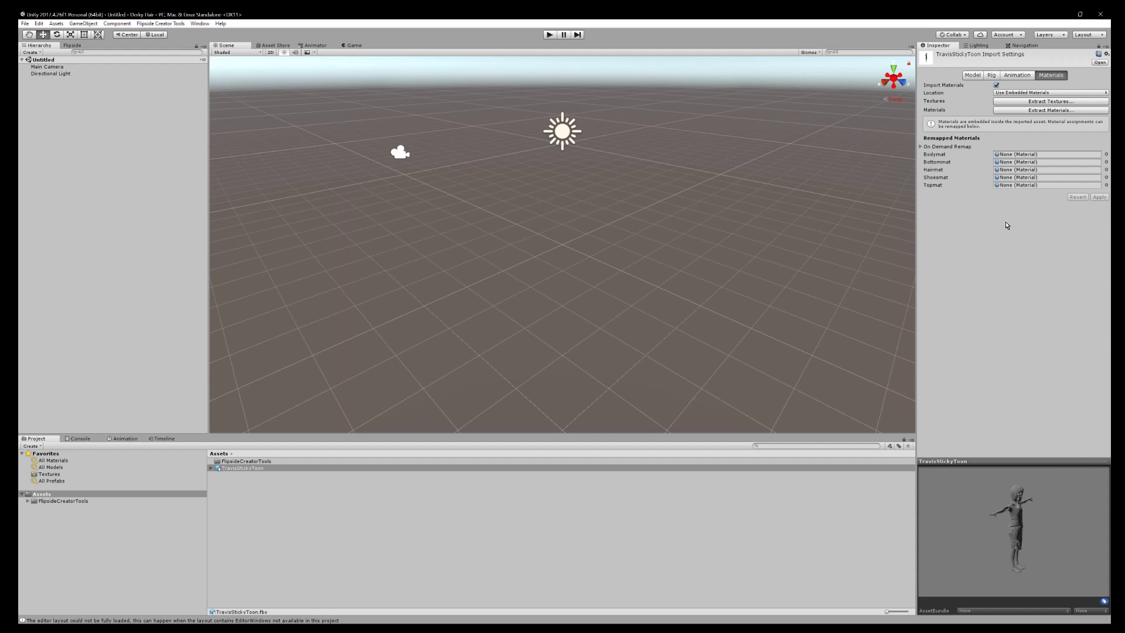
Extract the model's textures into a new Assets/Textures folder and fix the normal map settings
left_click(1040, 101)
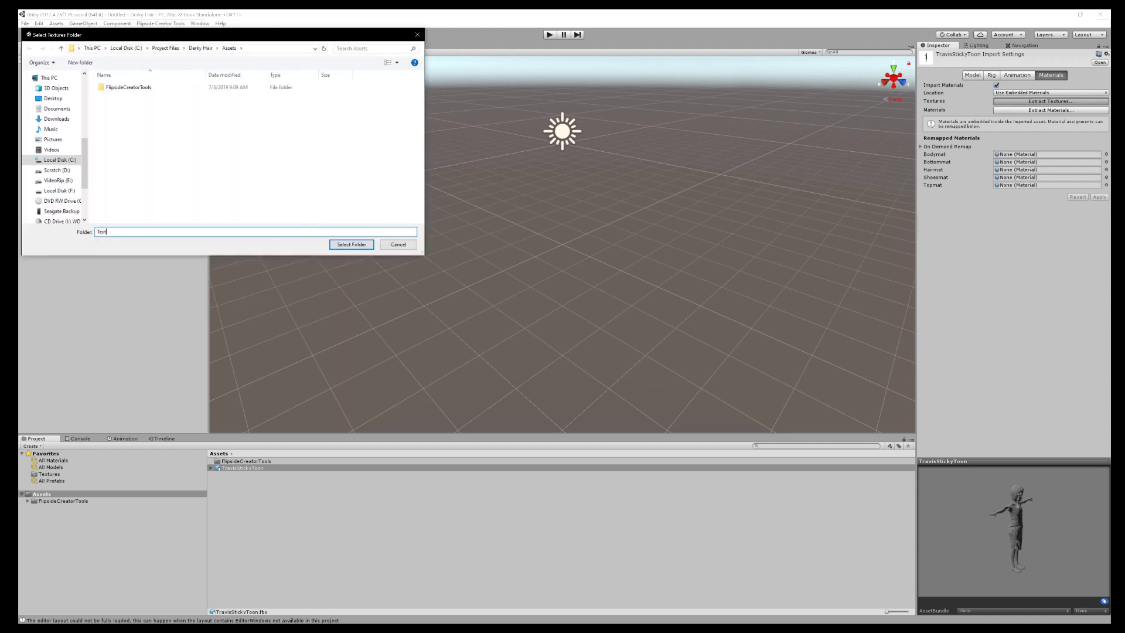
type("Textures")
key("Return")
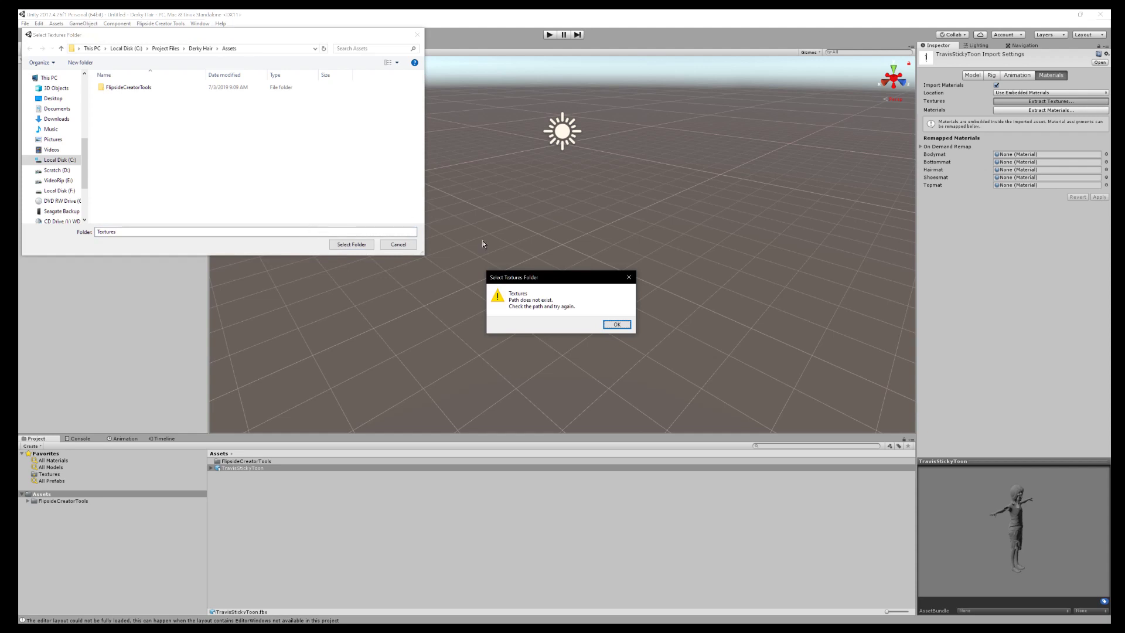
left_click(617, 326)
right_click(189, 133)
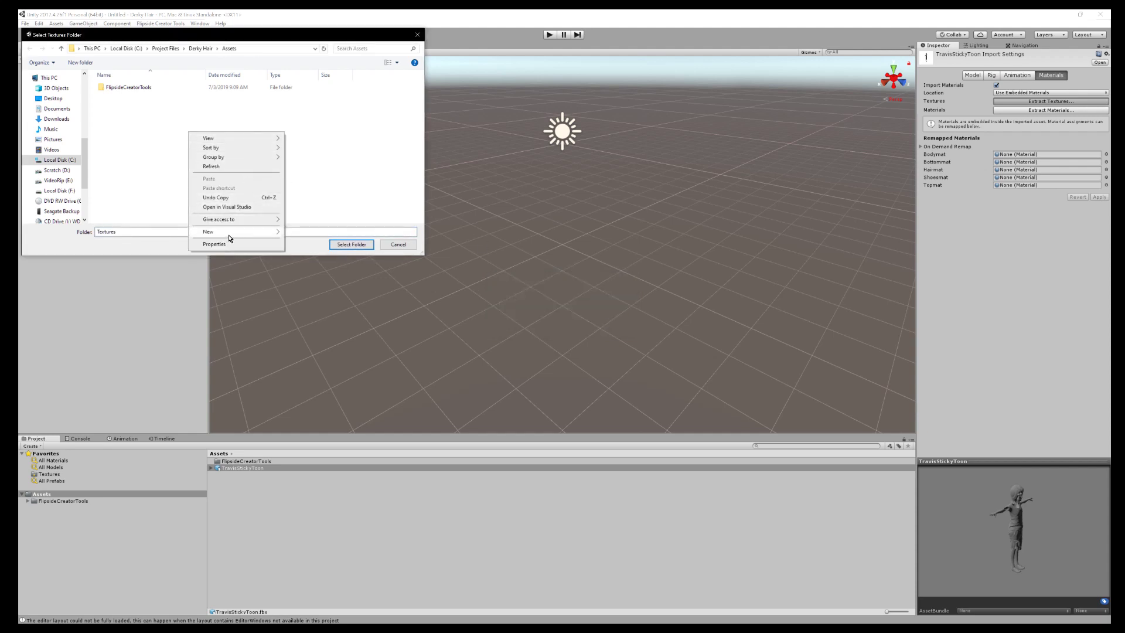
mouse_move(234, 232)
left_click(304, 234)
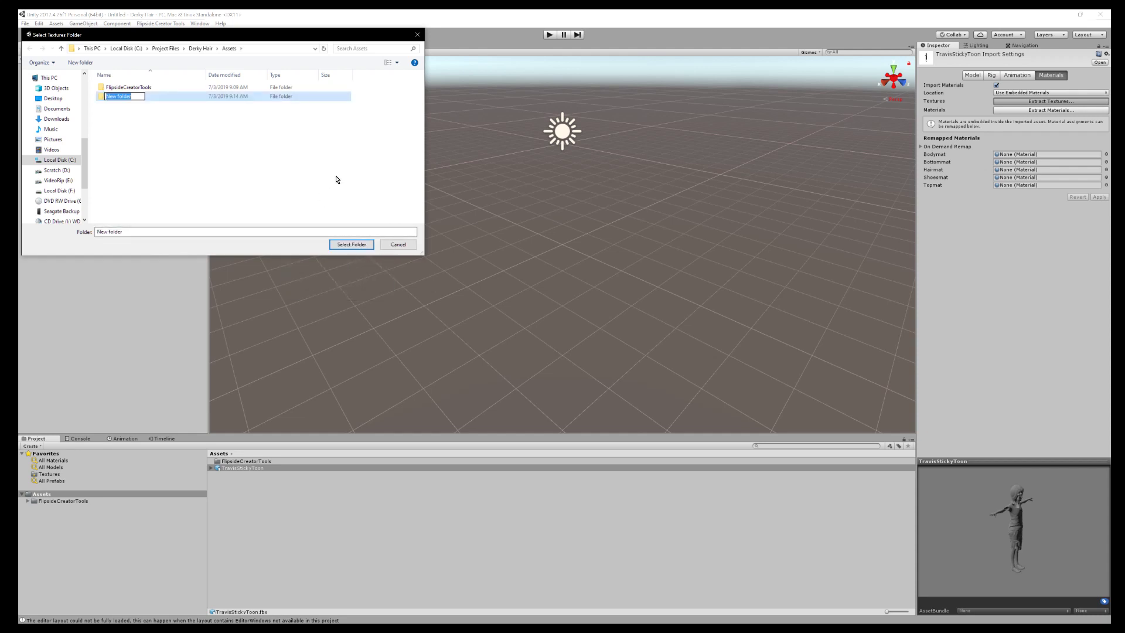
type("Textures")
key("Return")
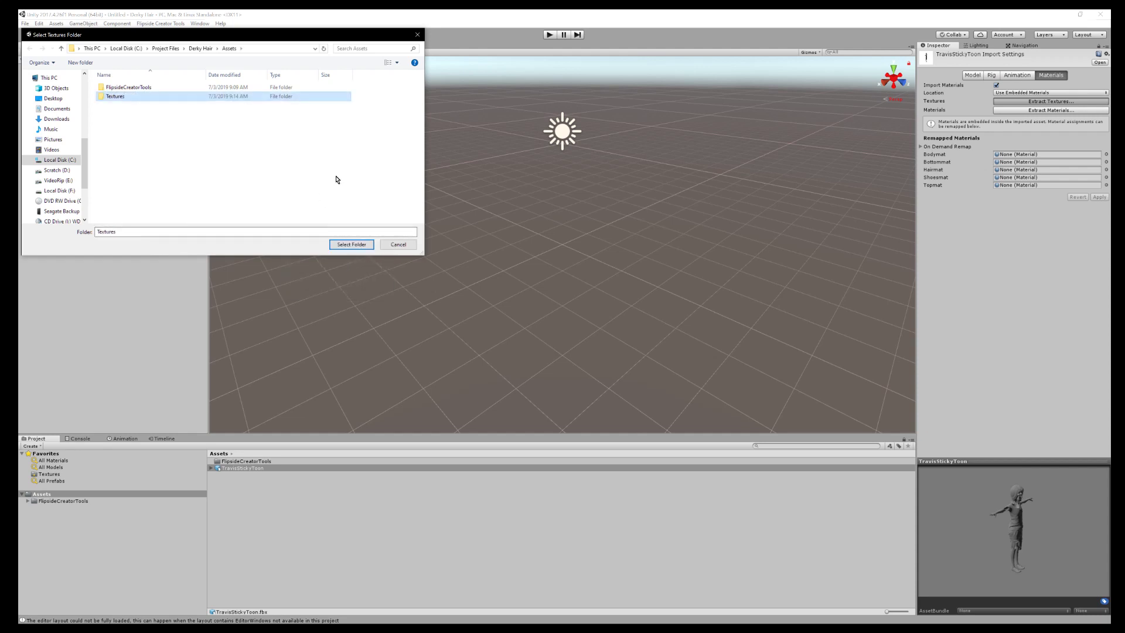
left_click(366, 245)
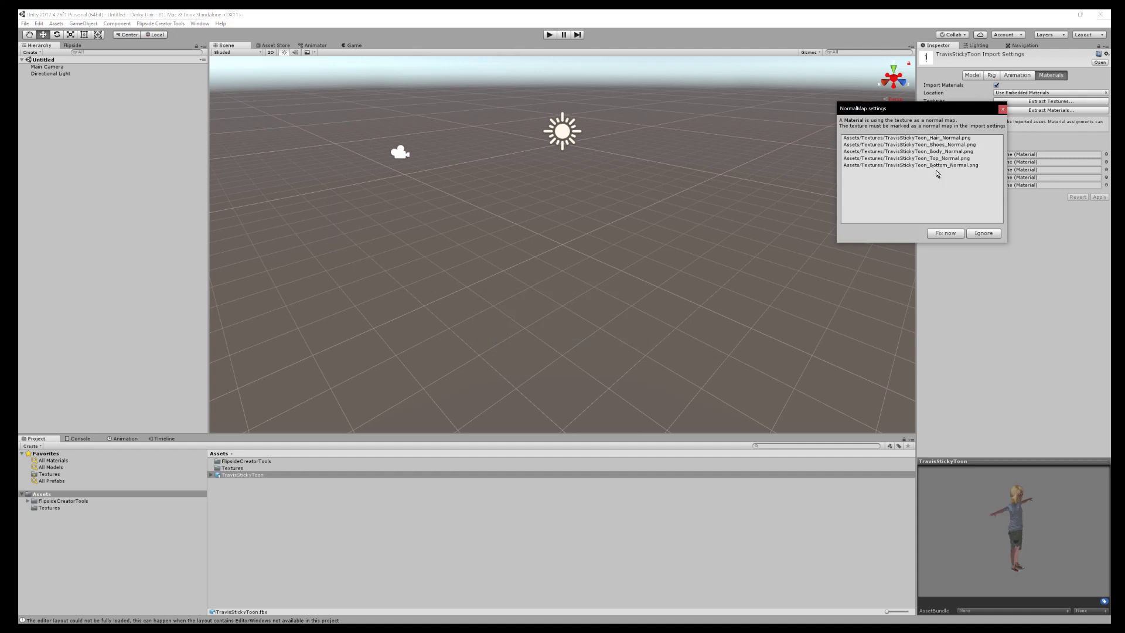
left_click(946, 234)
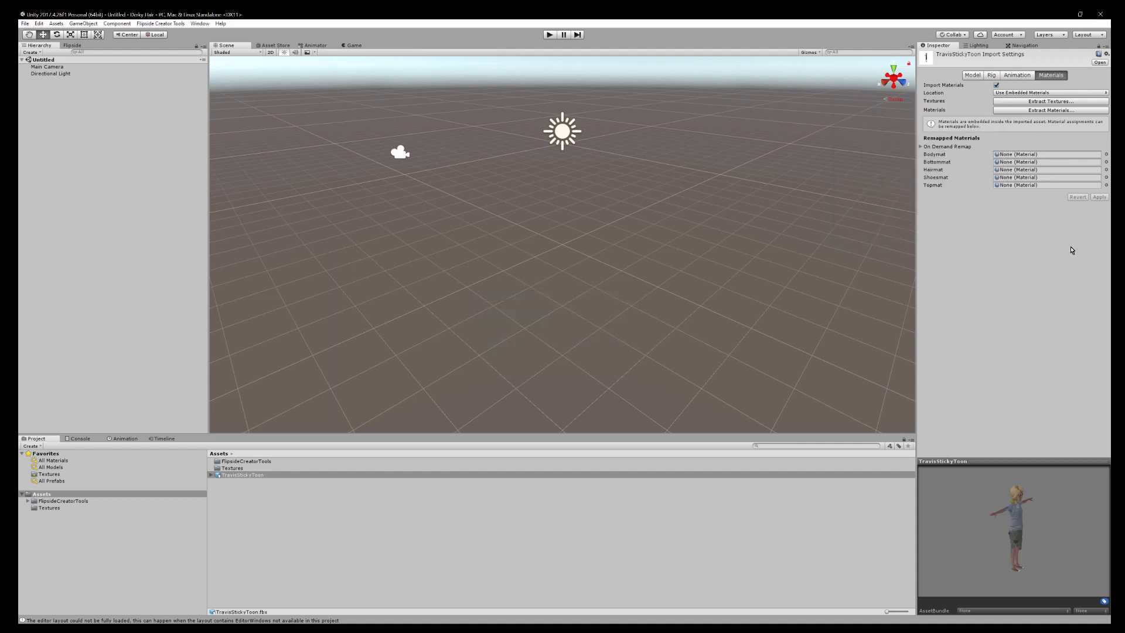
Extract the model's materials into a new Materials folder, then open Flipside Creator Tools
left_click(1033, 110)
right_click(280, 157)
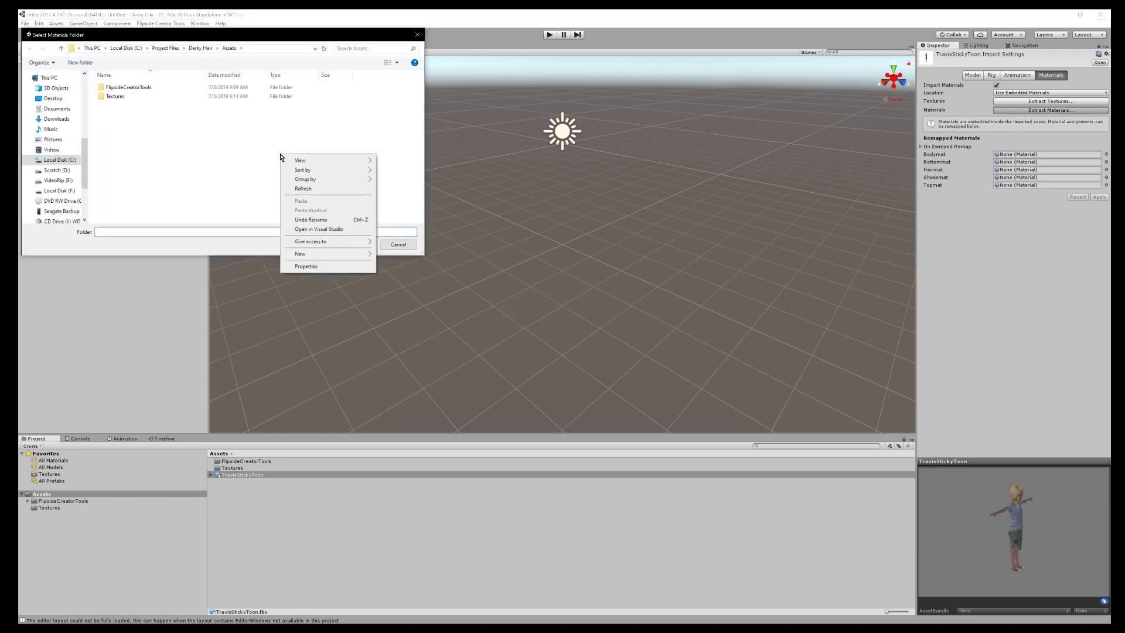
mouse_move(318, 255)
left_click(393, 256)
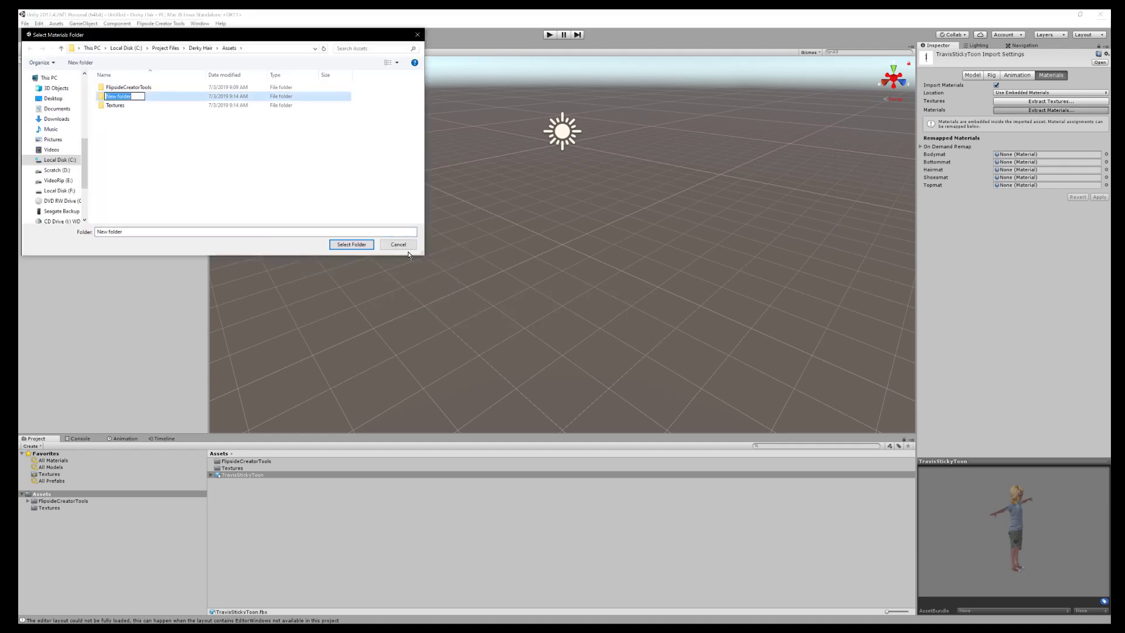
type("Materials")
key("Return")
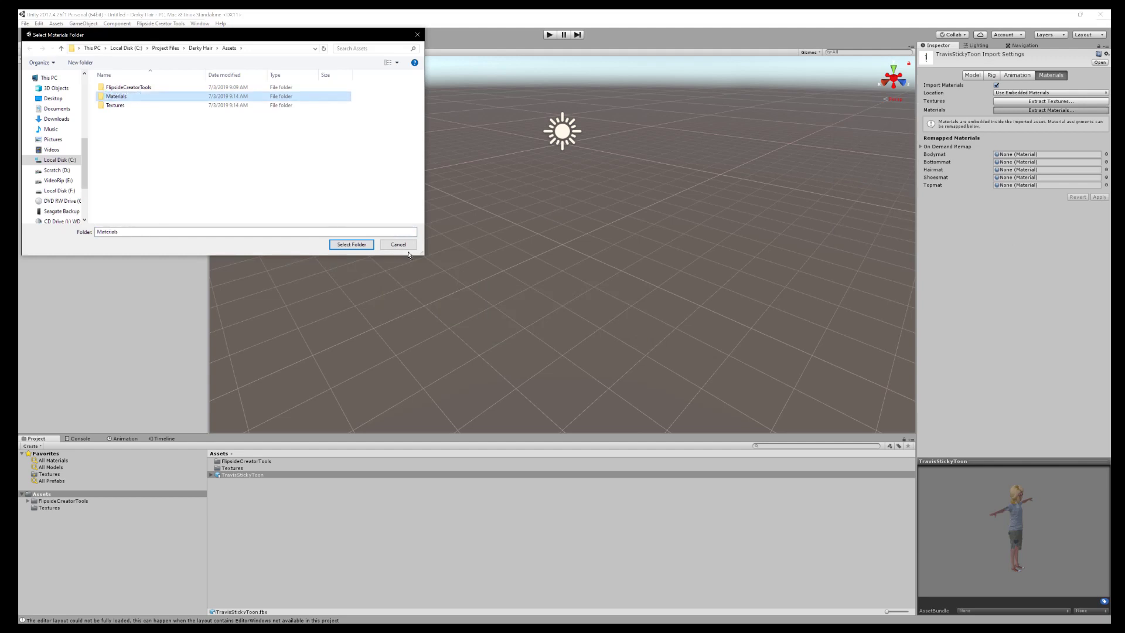
left_click(362, 244)
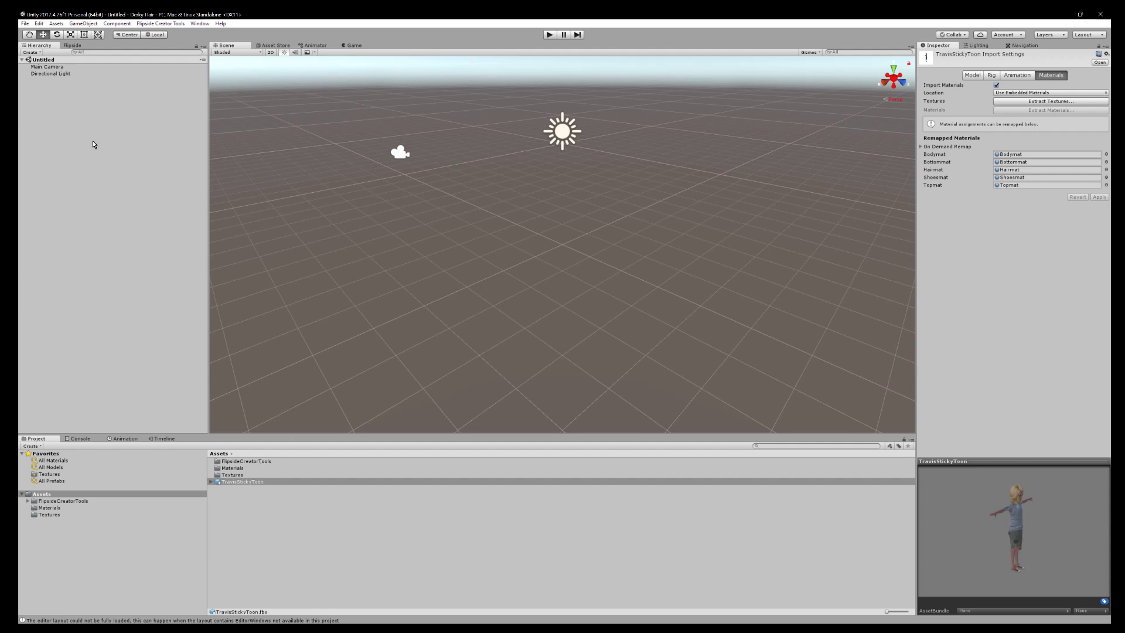
left_click(75, 46)
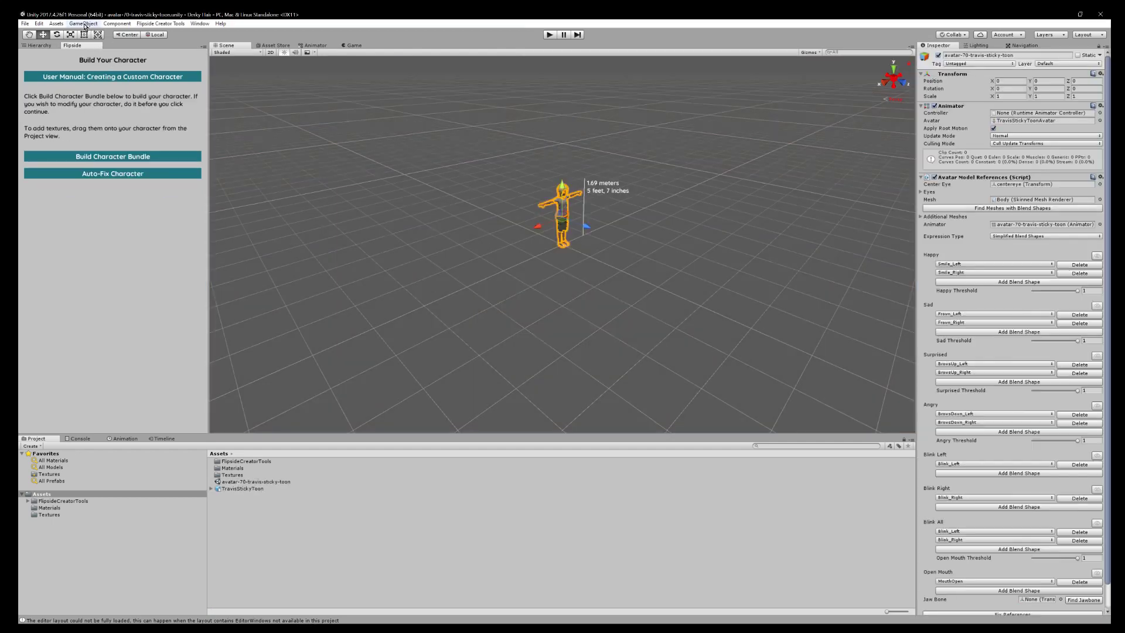
Add a Directional Light, rotate it to about 20, -200, -29 onto the avatar, and frame the avatar
left_click(84, 23)
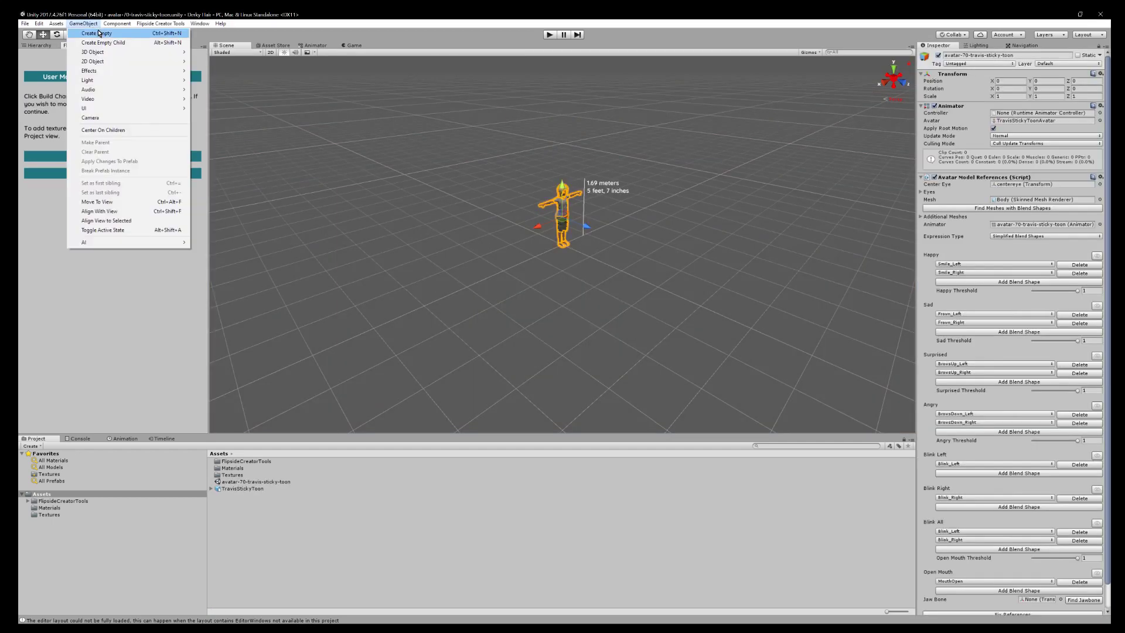
mouse_move(111, 84)
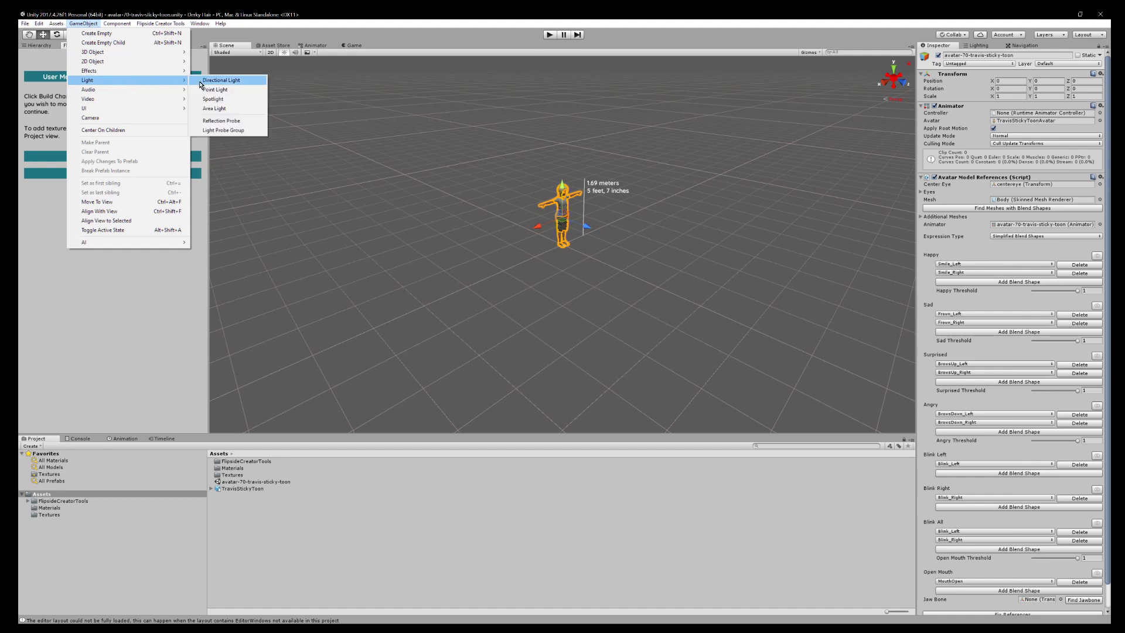
left_click(220, 78)
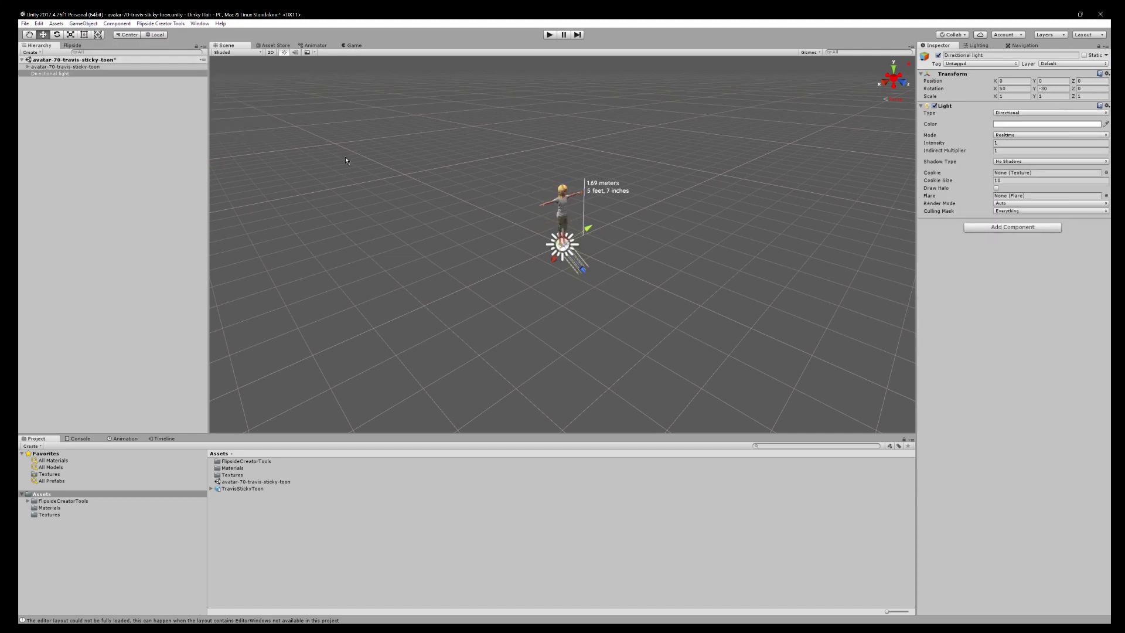
left_click(57, 34)
left_click_drag(543, 239, 610, 189)
double_click(85, 67)
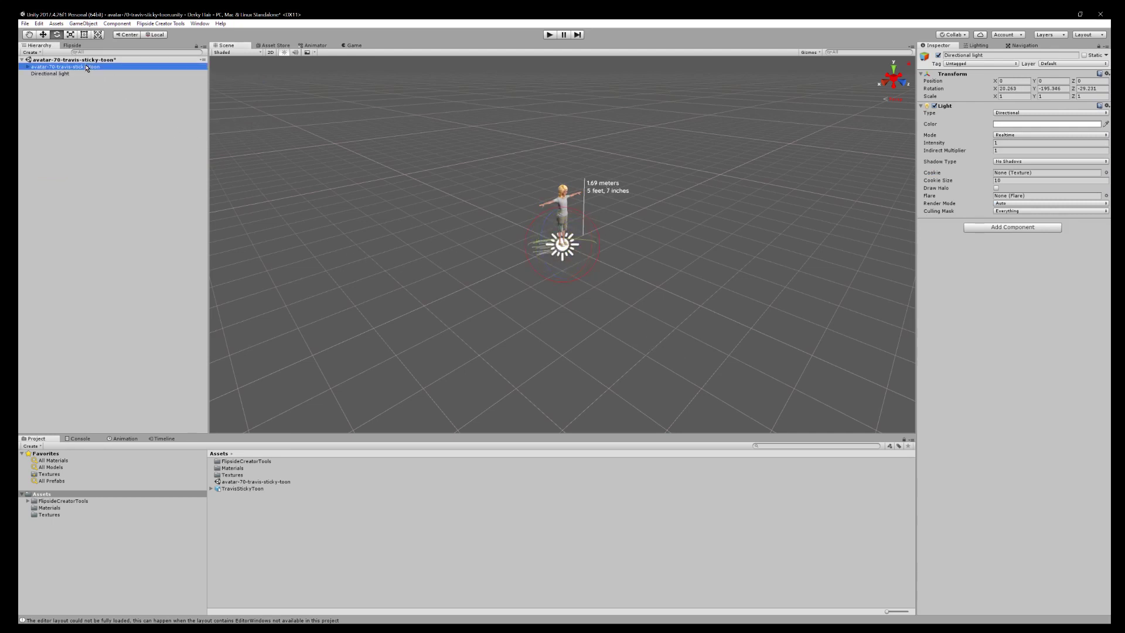
Turn off Show Grid and shrink the 3D gizmo icons in the Gizmos menu
left_click(809, 53)
left_click(827, 80)
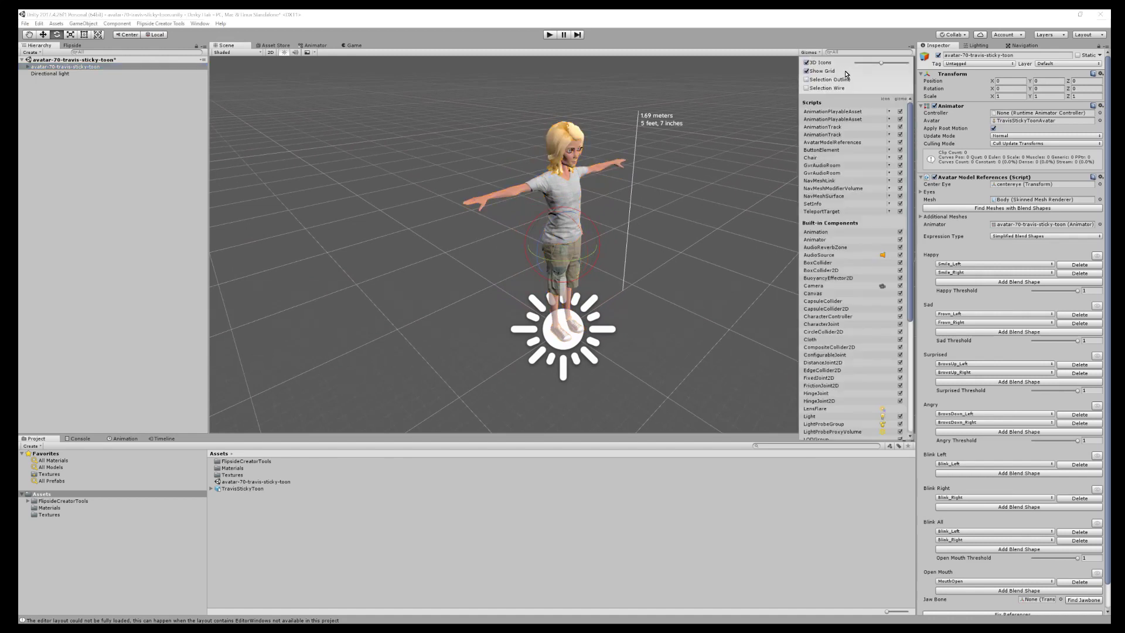
left_click(828, 79)
left_click(822, 70)
left_click_drag(881, 63, 844, 63)
left_click(96, 258)
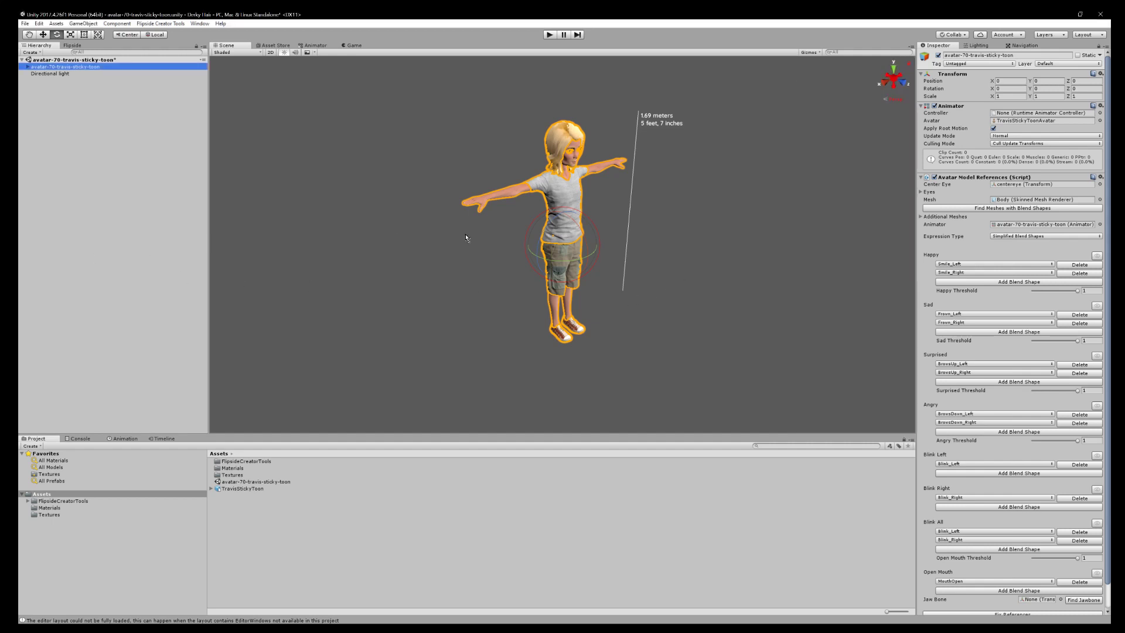
Pan, zoom and orbit the Scene view in close on the avatar's head
left_click(29, 35)
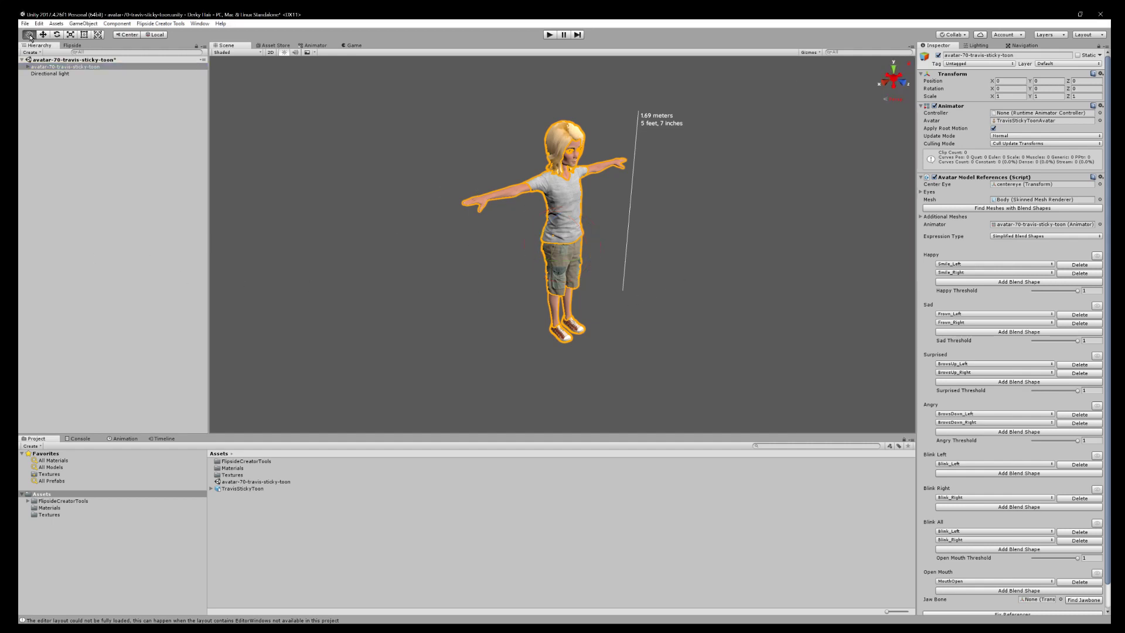
left_click_drag(467, 137, 412, 170)
scroll(412, 170, "up", 10)
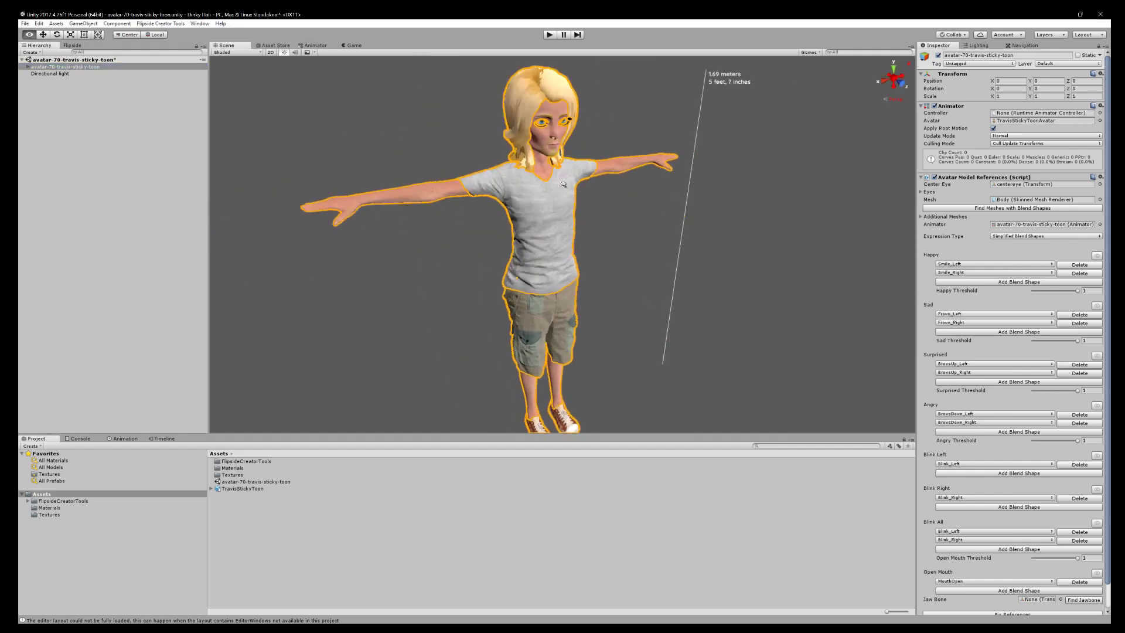
left_click_drag(616, 169, 457, 143)
scroll(457, 143, "down", 3)
scroll(610, 221, "up", 5)
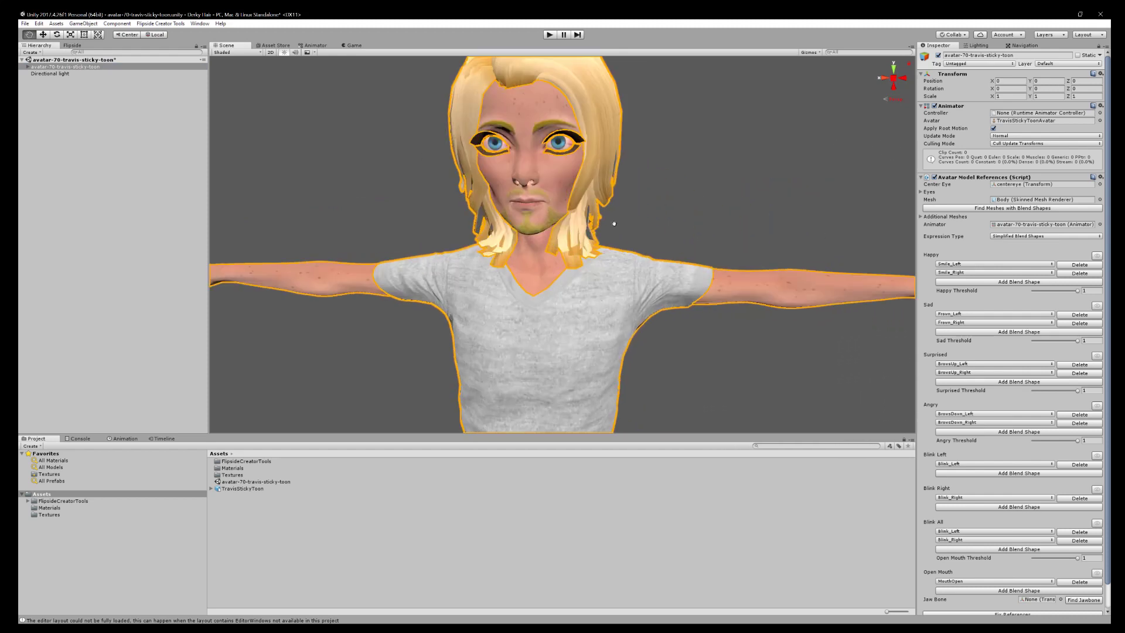
scroll(632, 228, "down", 1)
left_click_drag(632, 228, 660, 208, "alt")
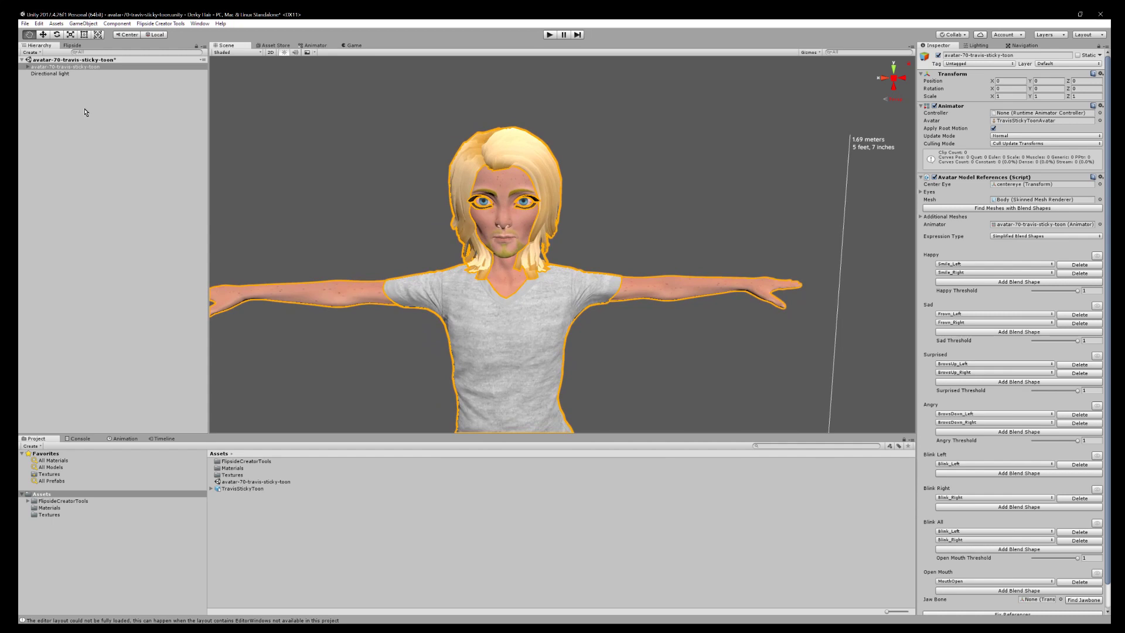
Select the avatar's Hair mesh and raise it slightly on the head
left_click(33, 67)
left_click(27, 66)
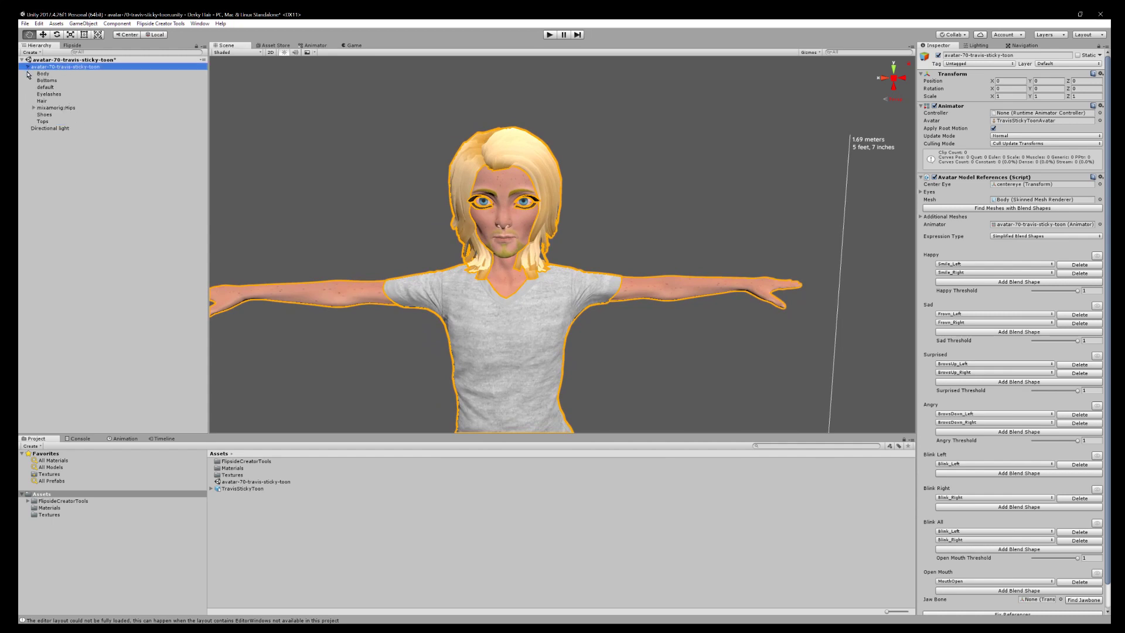
left_click(51, 101)
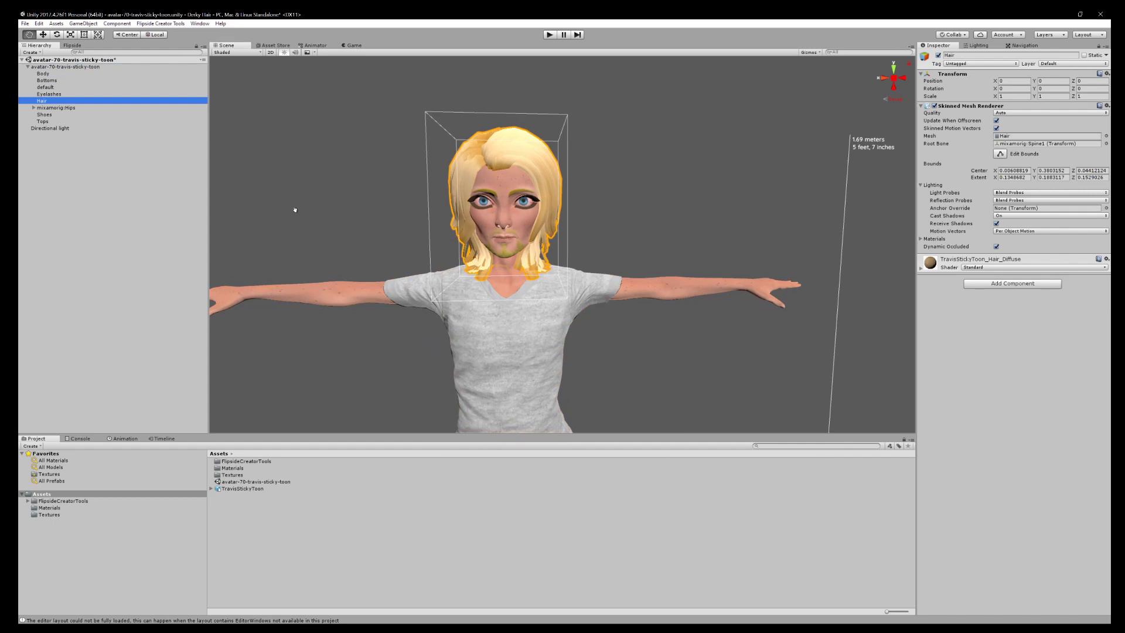
left_click(42, 35)
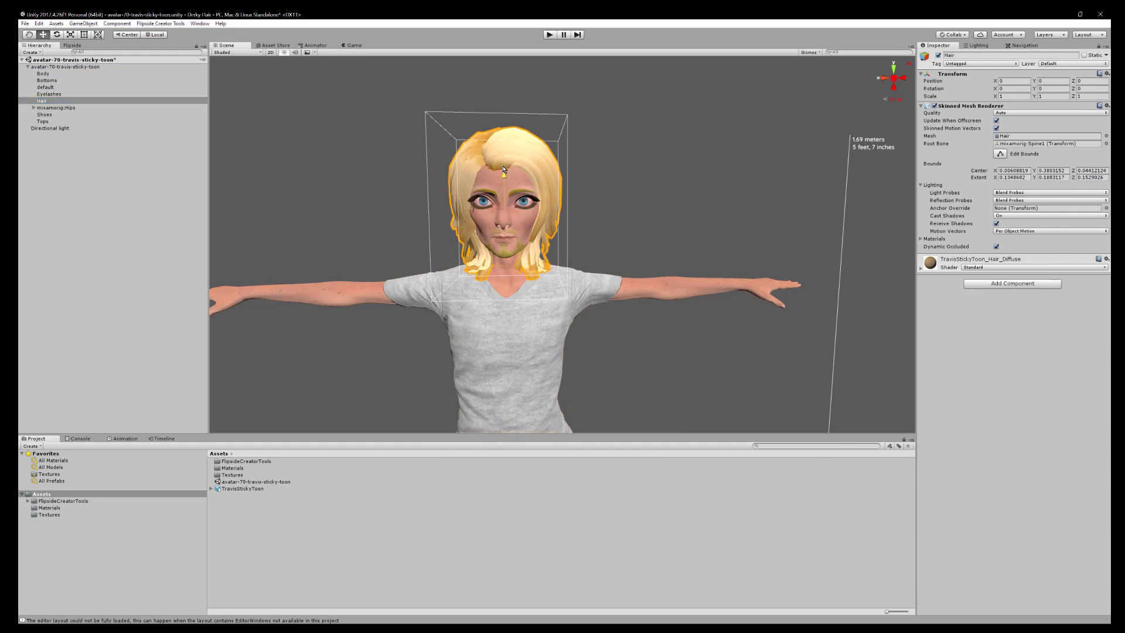
left_click_drag(505, 151, 505, 147)
Set the hair material to Cutout rendering with base-colour alpha at 0
left_click(921, 268)
left_click(1030, 280)
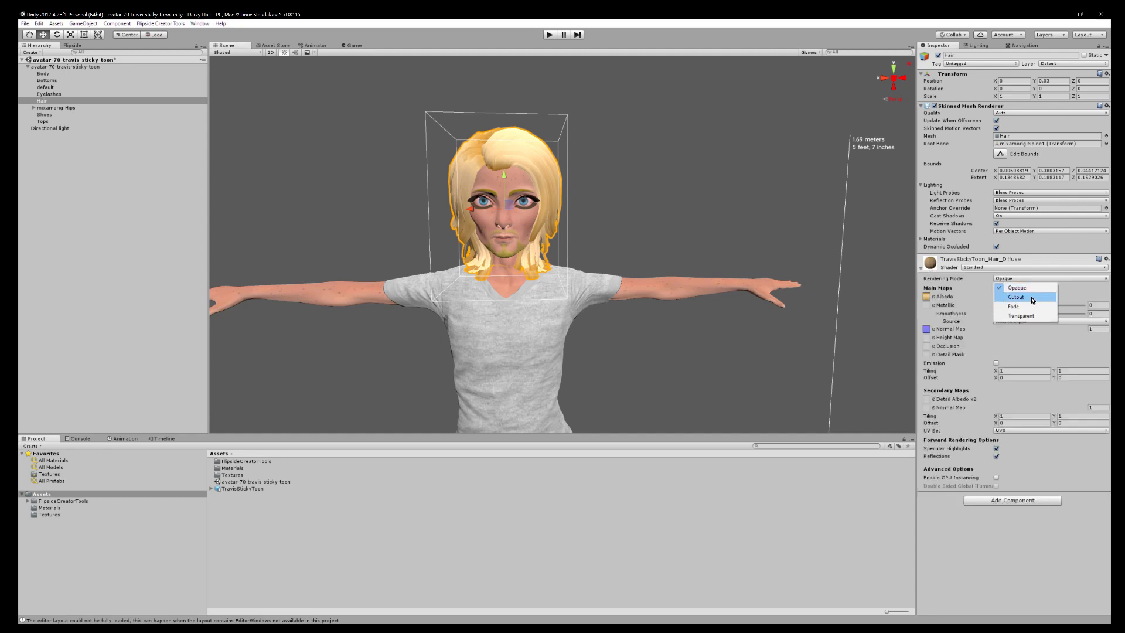
left_click(1029, 288)
left_click(998, 299)
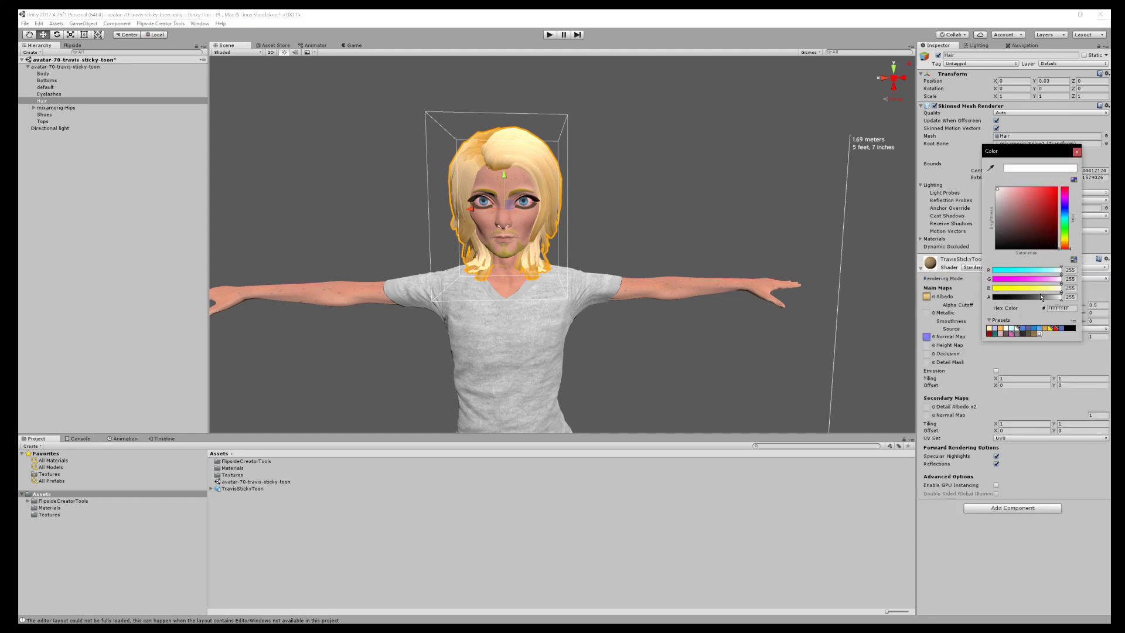
left_click_drag(1041, 297, 641, 307)
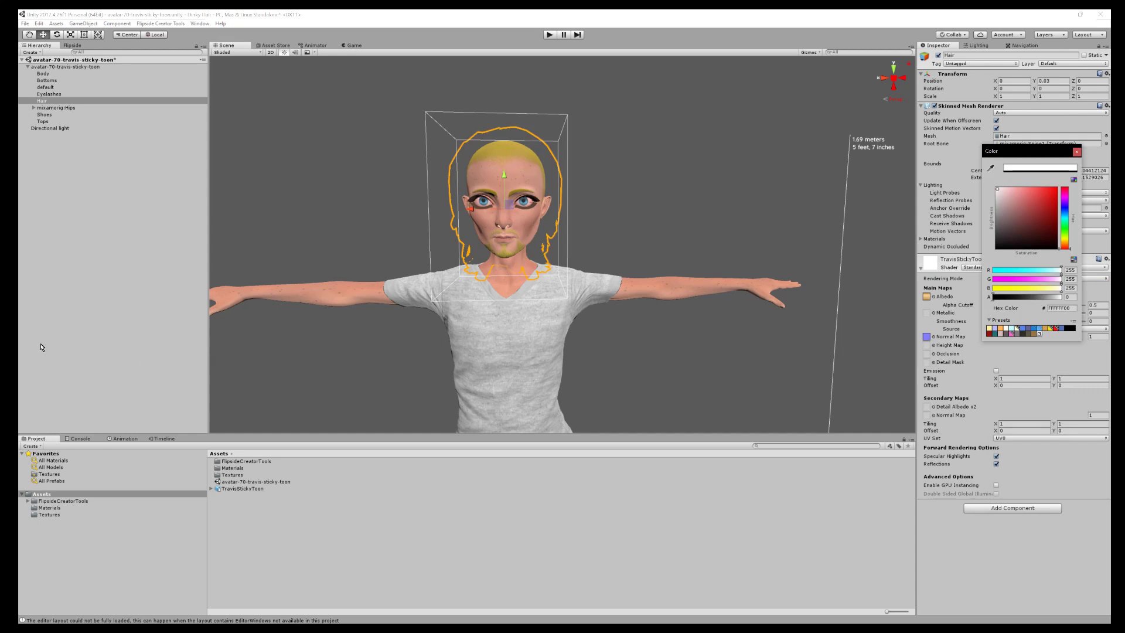
left_click(150, 290)
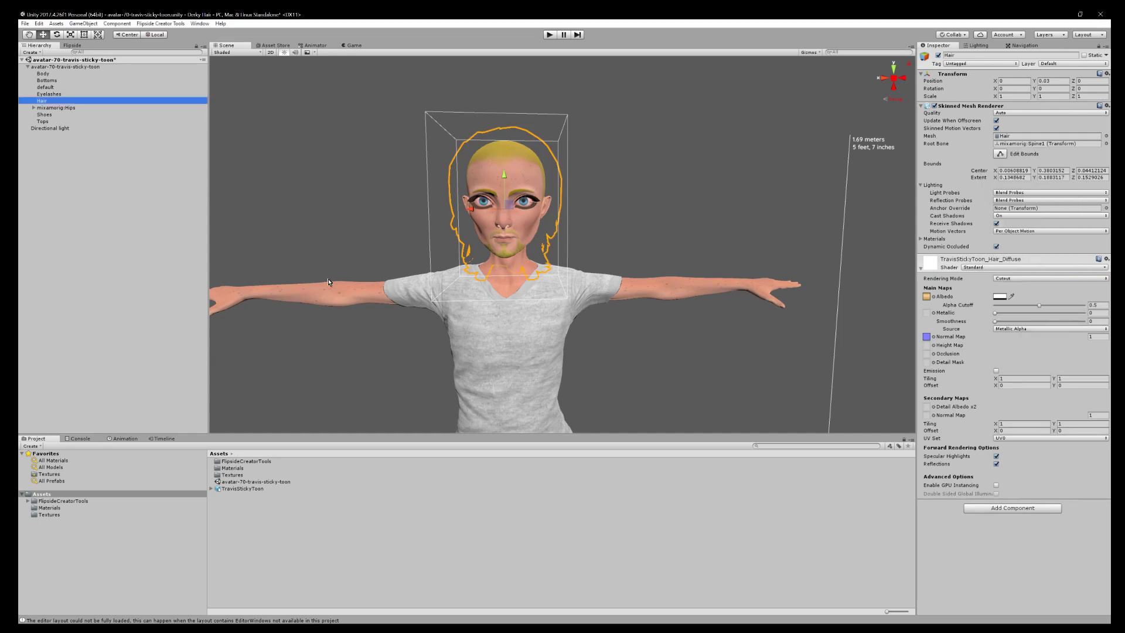
left_click(168, 245)
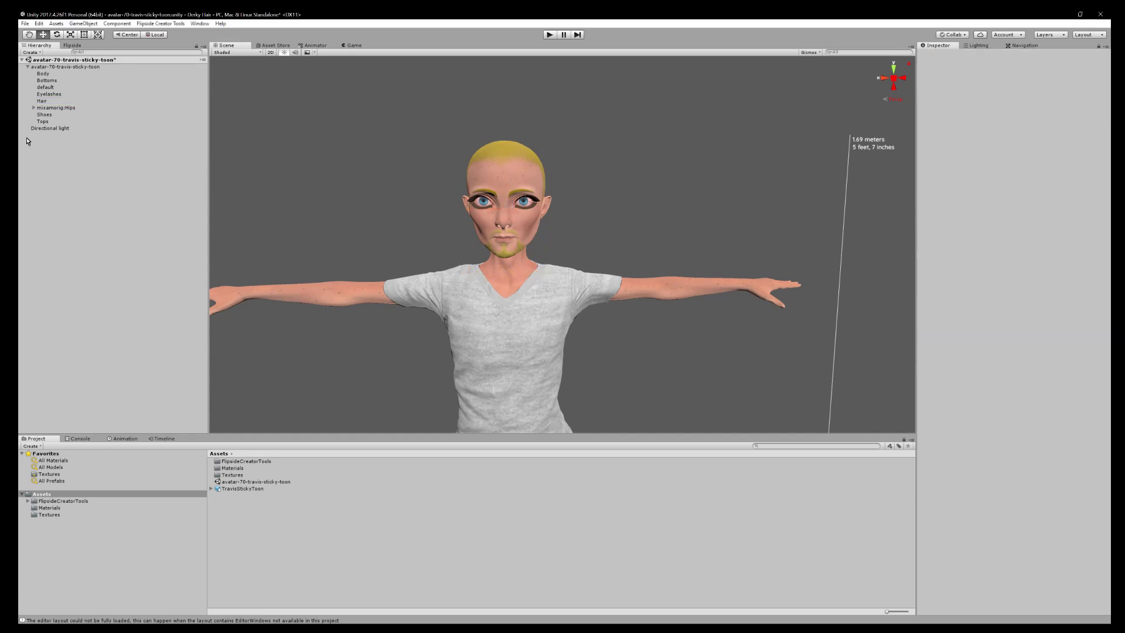
Return the hair material to Opaque and show the Textures folder contents
left_click(54, 101)
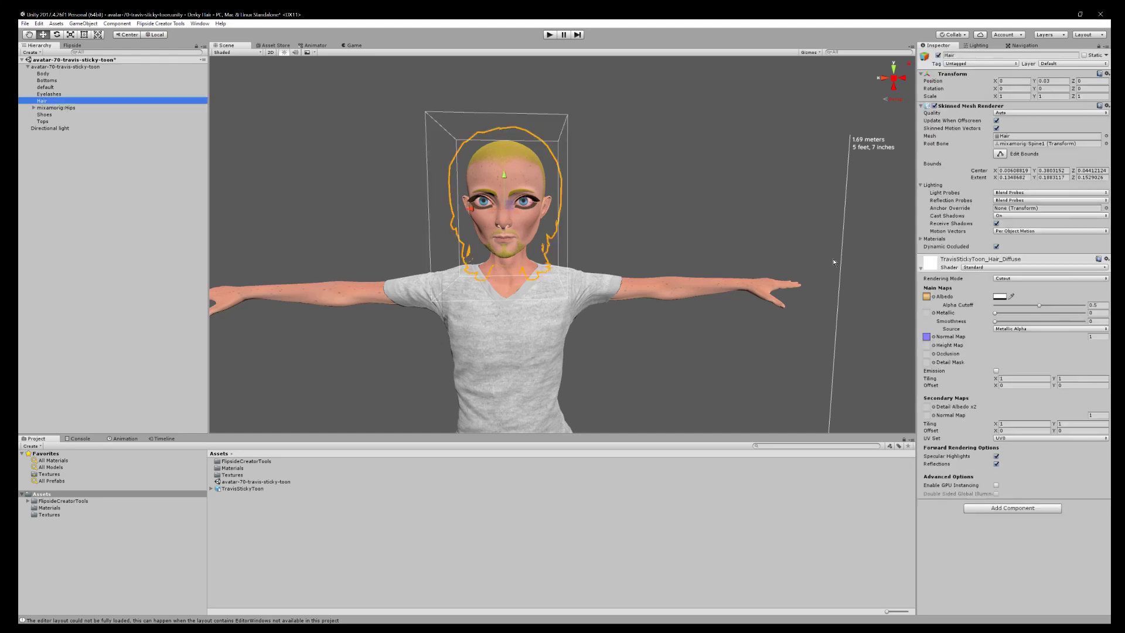
left_click(1009, 279)
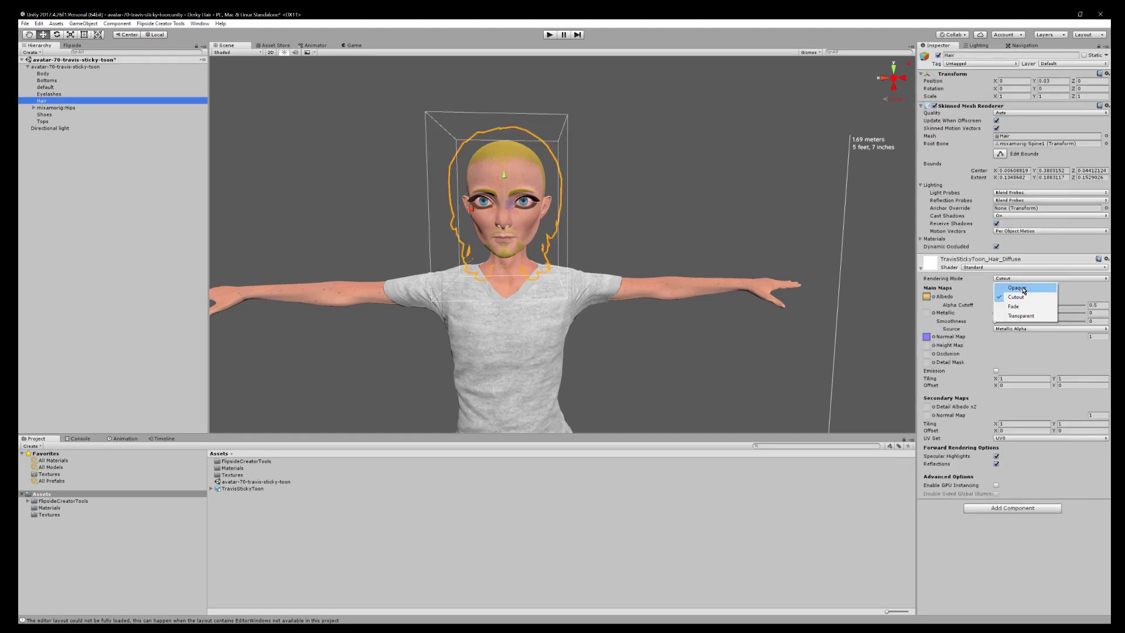
left_click(1020, 288)
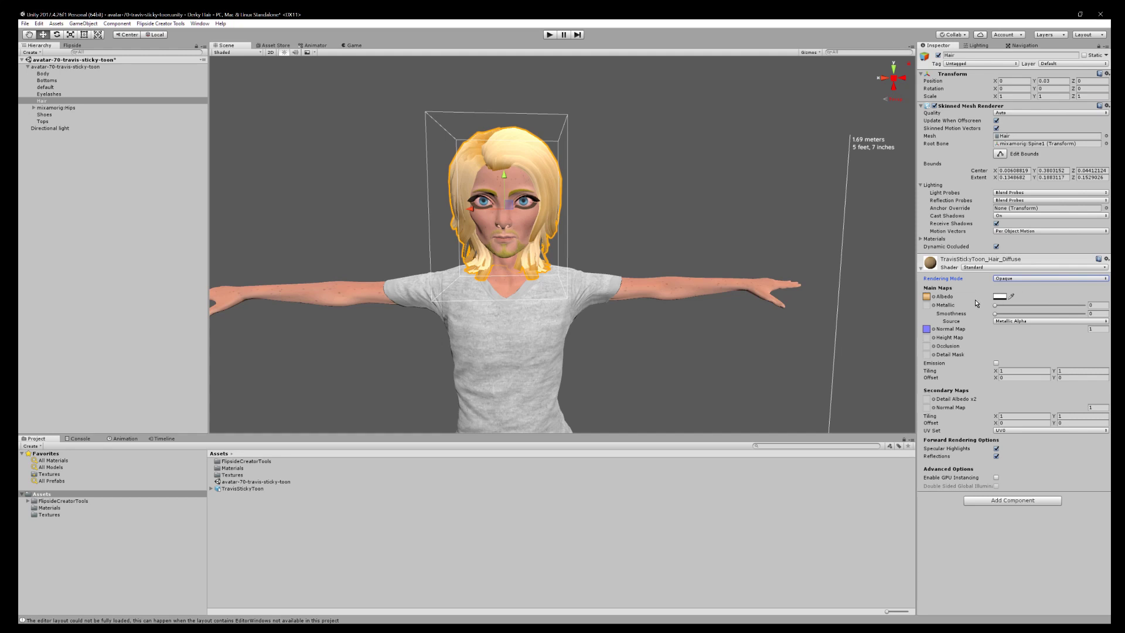
left_click(47, 515)
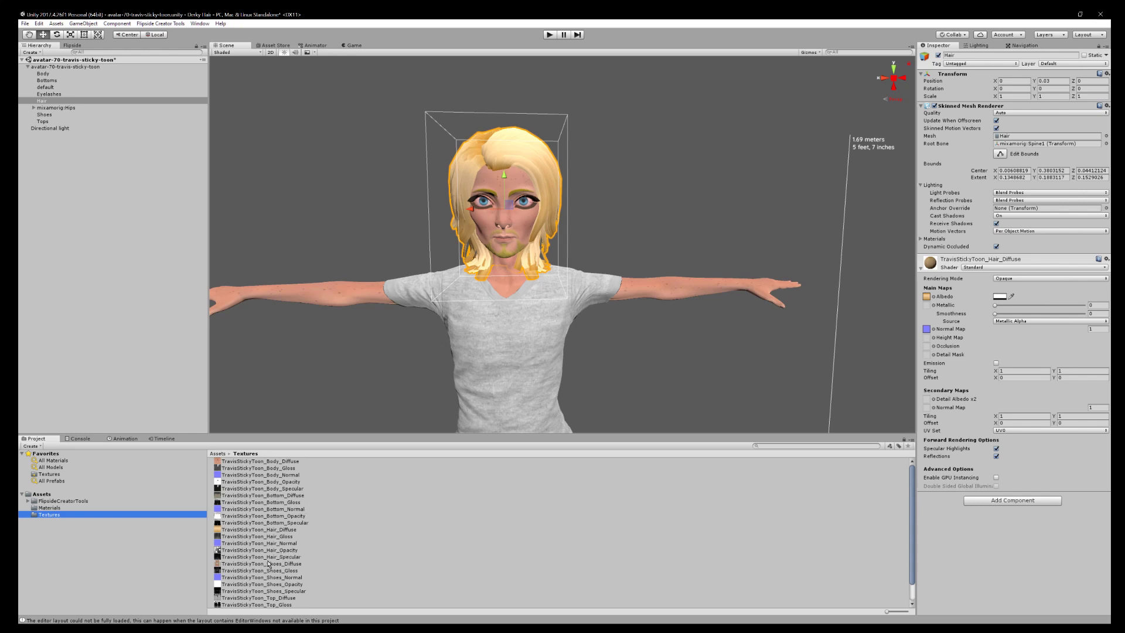
Give TravisStickyToon_Hair_Opacity Alpha Is Transparency and Alpha Source From Gray Scale, applying both
left_click(291, 551)
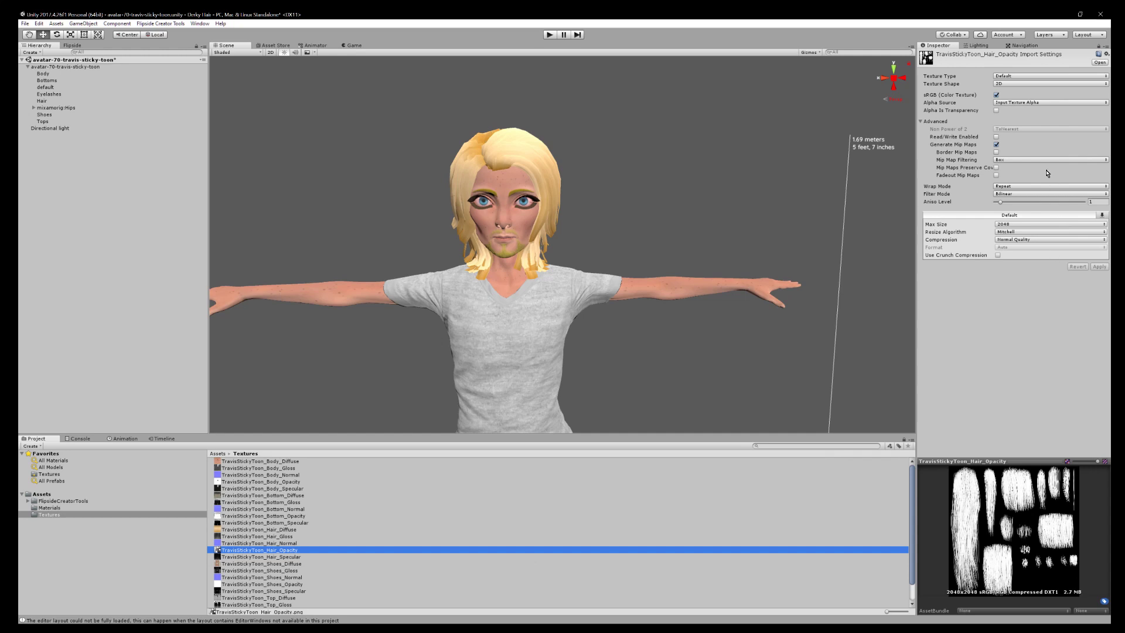
left_click(996, 110)
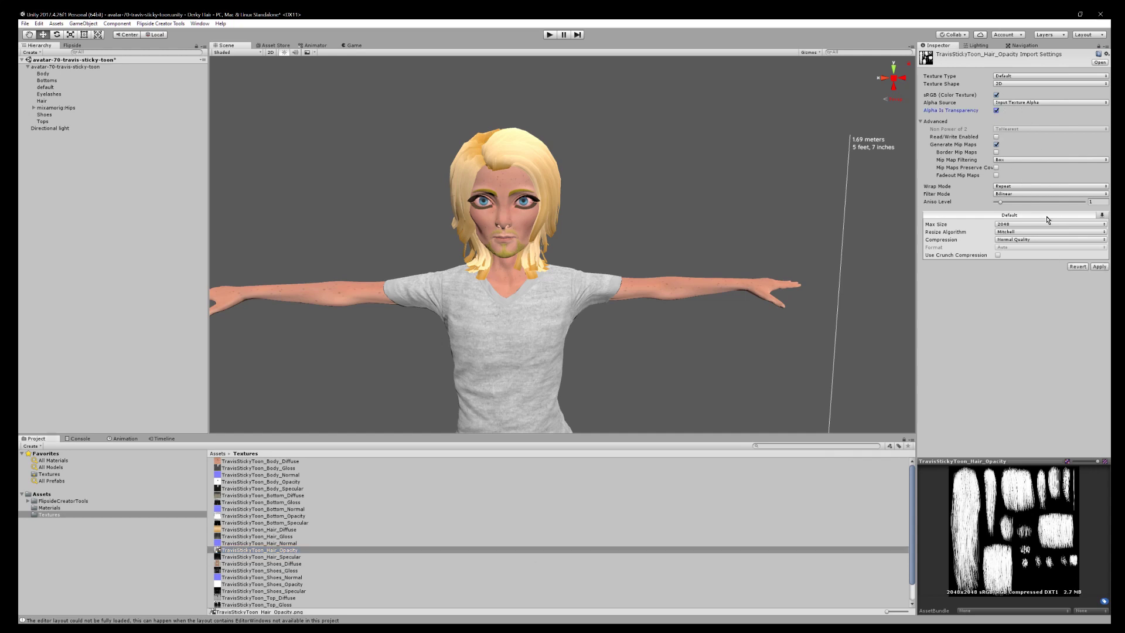
left_click(1099, 266)
left_click(1009, 103)
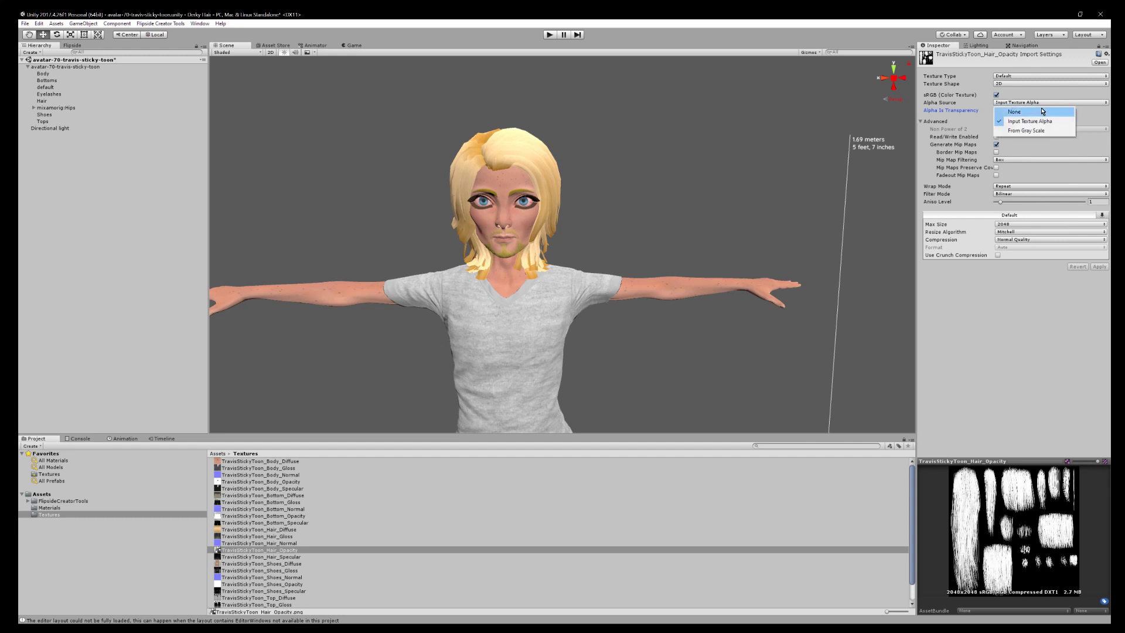
left_click(1037, 131)
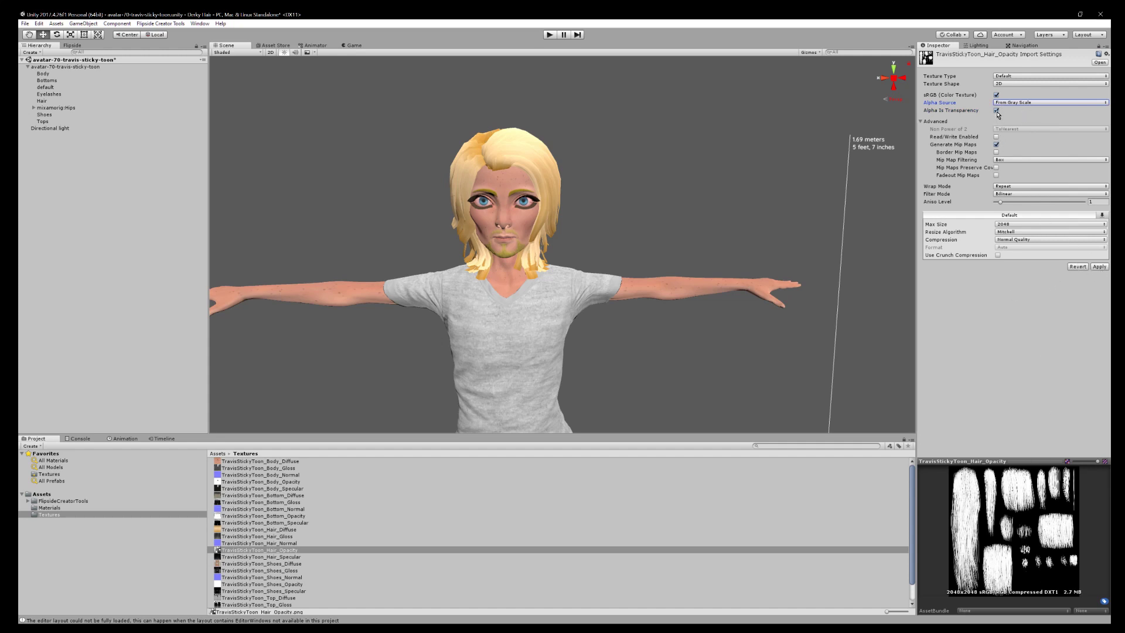
left_click(1099, 268)
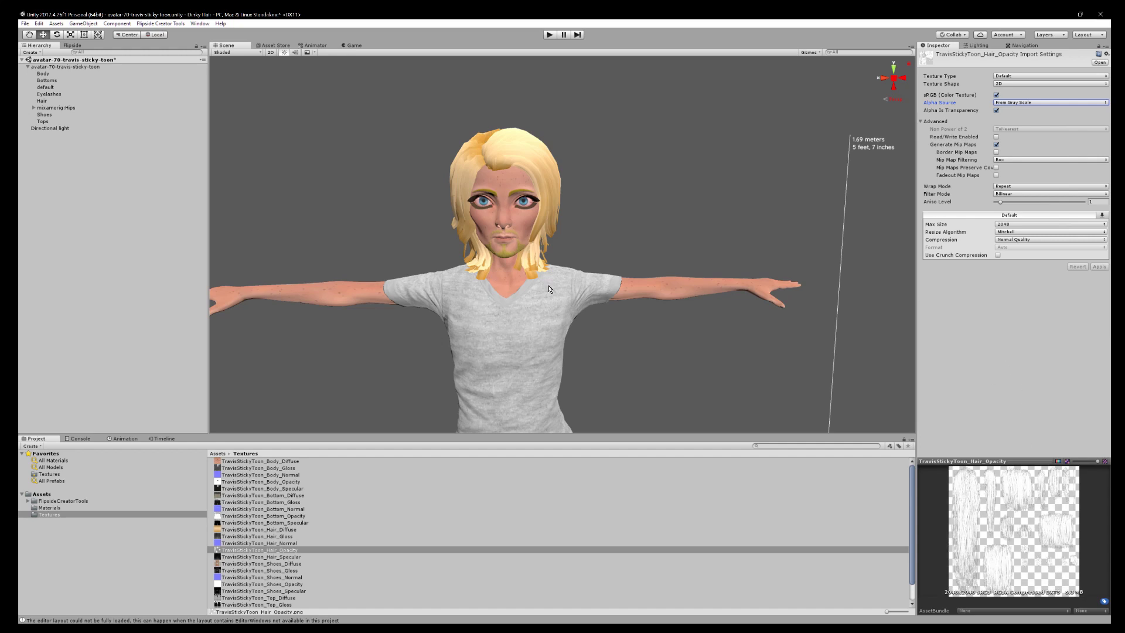
left_click(56, 102)
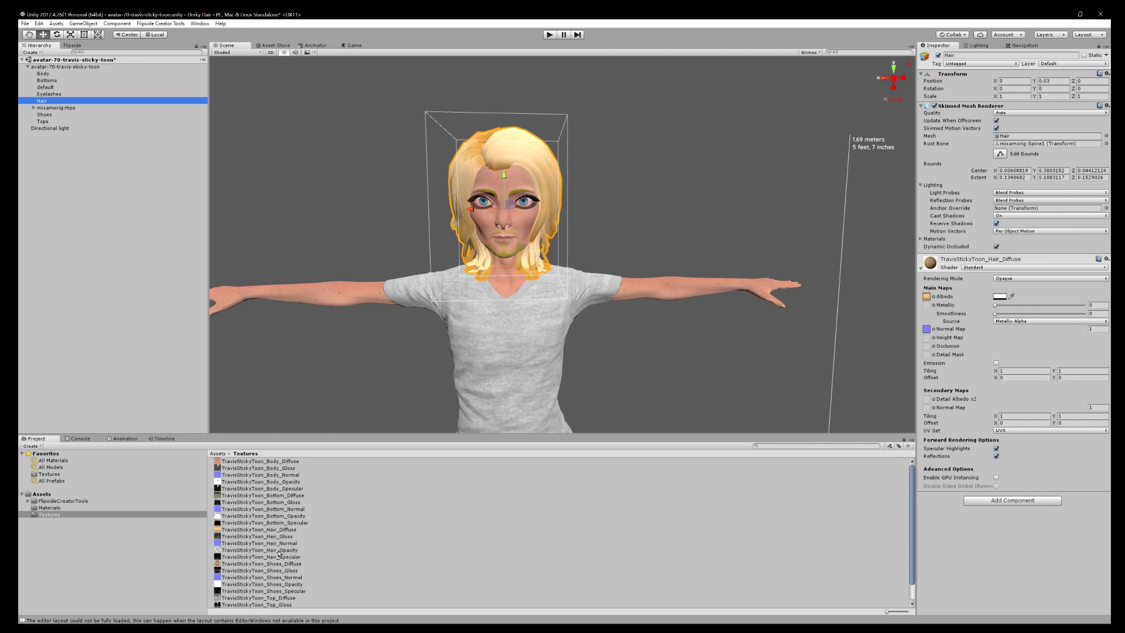
Try a different Albedo base colour on the hair material, then reset it to white
left_click_drag(287, 551, 927, 296)
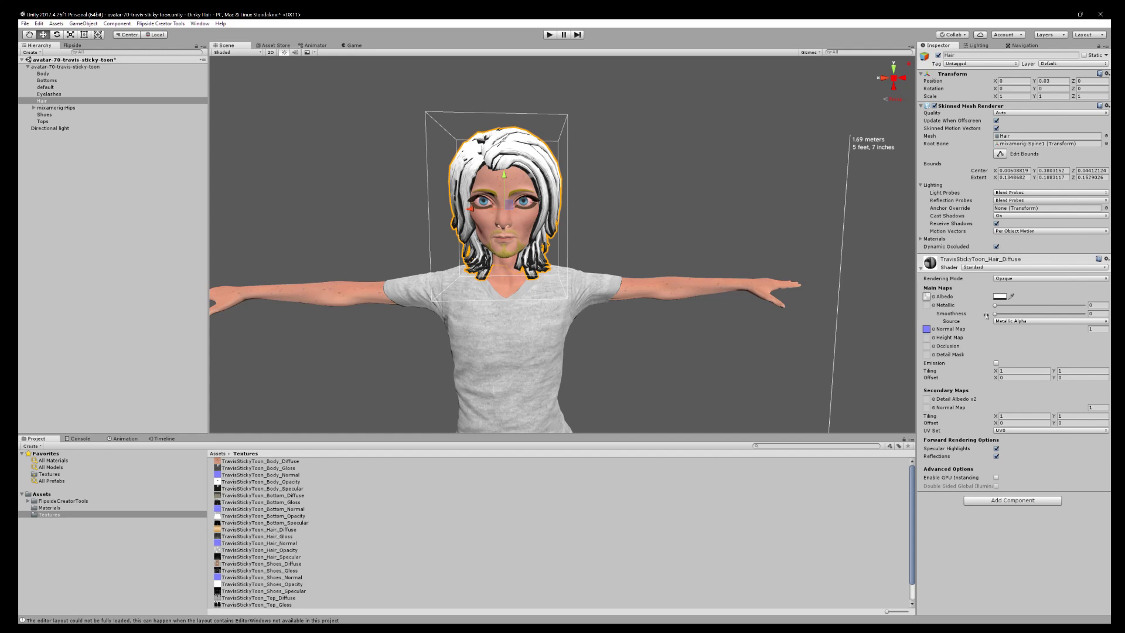
left_click(1000, 297)
left_click_drag(1034, 208, 984, 176)
left_click(1076, 151)
Assign TravisStickyToon_Hair_Diffuse as the hair material's Detail Albedo x2 map
left_click(277, 529)
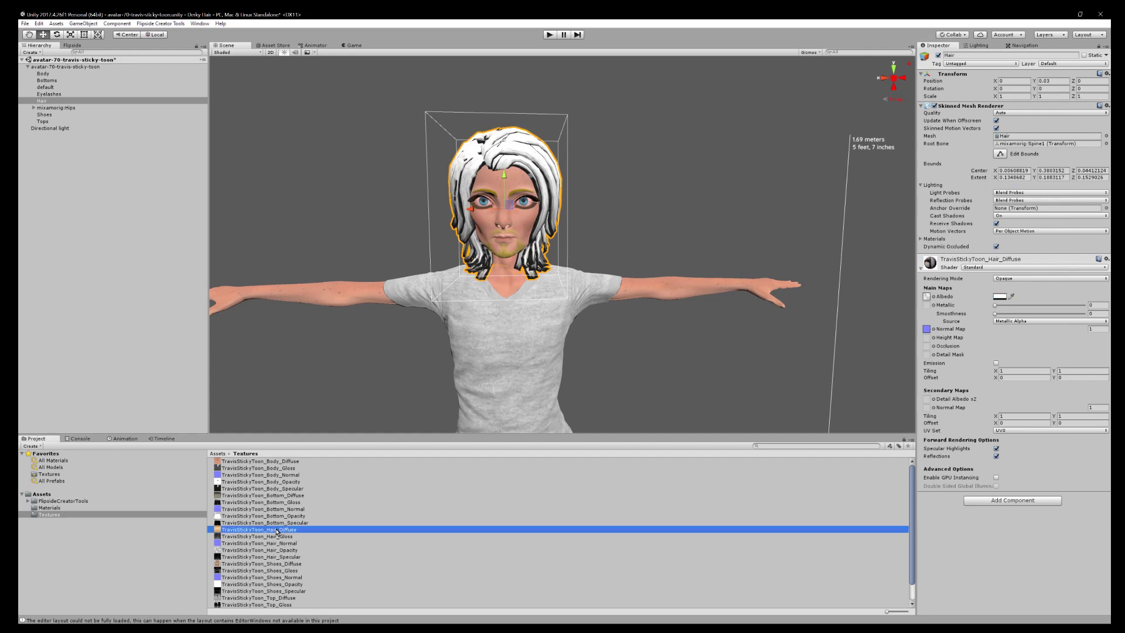
left_click_drag(442, 526, 989, 415)
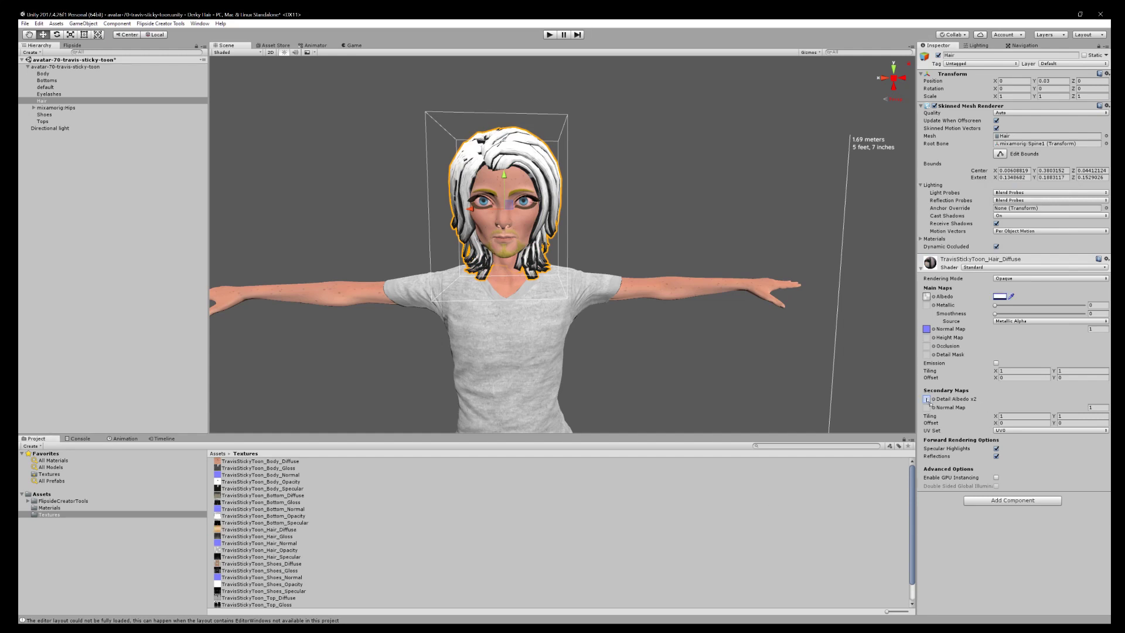
left_click_drag(927, 400, 926, 401)
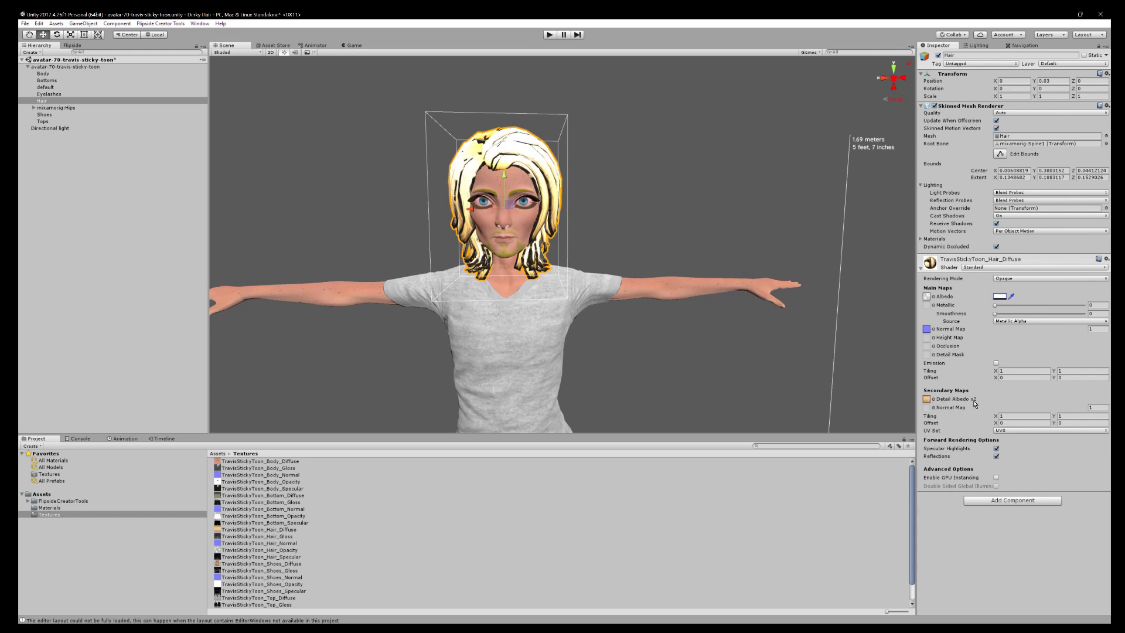
left_click(1007, 280)
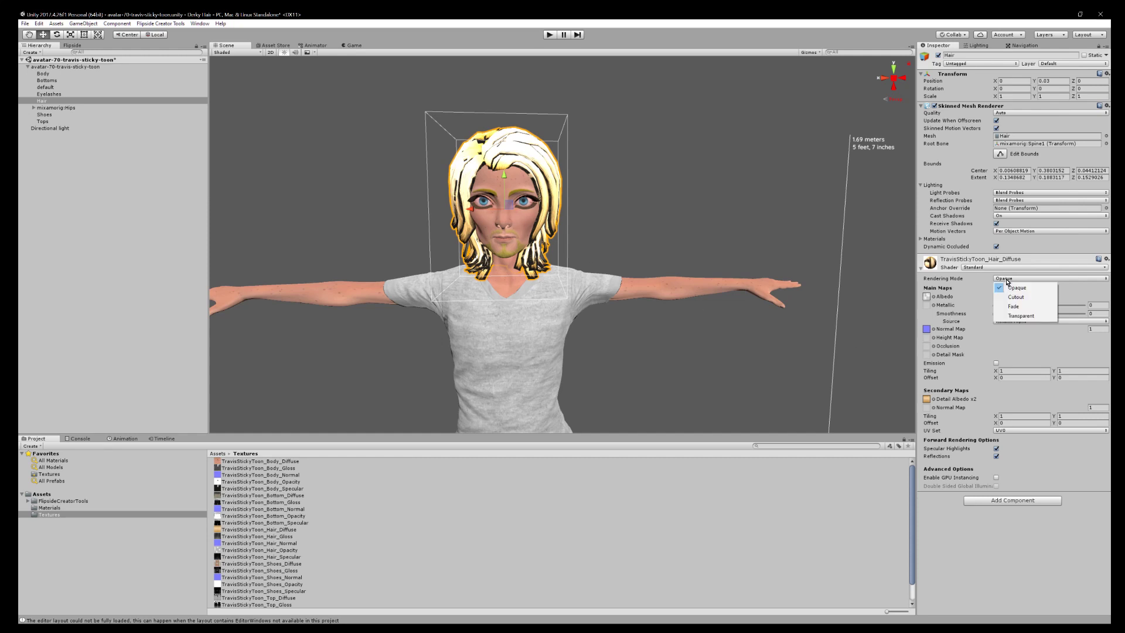
Switch the hair material to Transparent with a gray albedo of RGB 169, alpha 47
left_click(1022, 316)
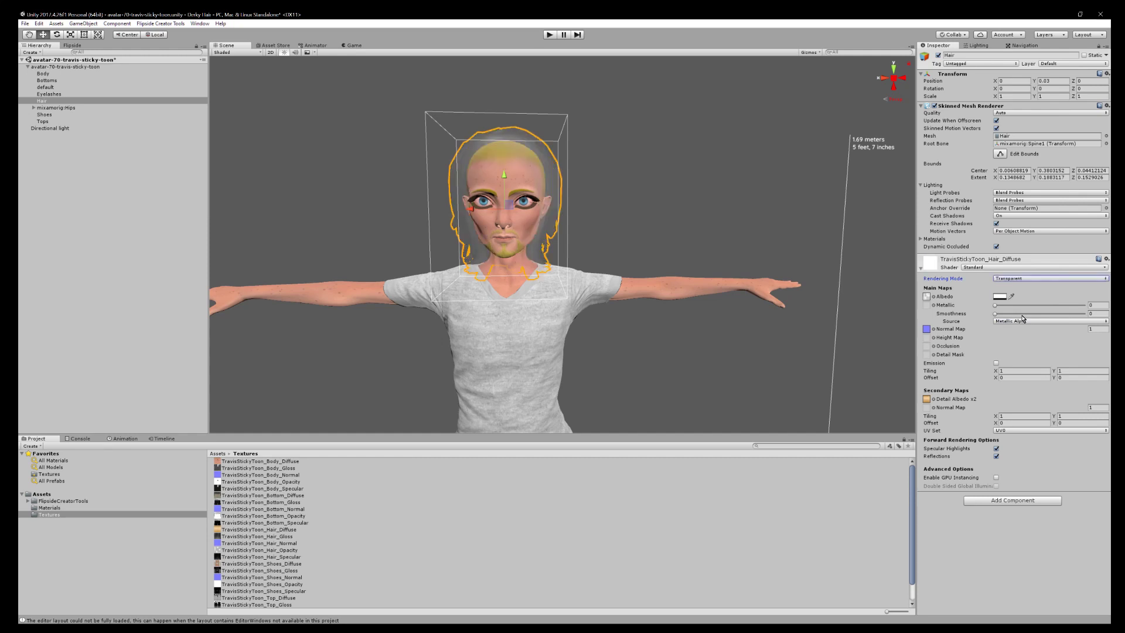
left_click(1000, 297)
mouse_move(1006, 300)
left_mouse_down()
mouse_move(1015, 297)
mouse_move(1001, 301)
left_mouse_up()
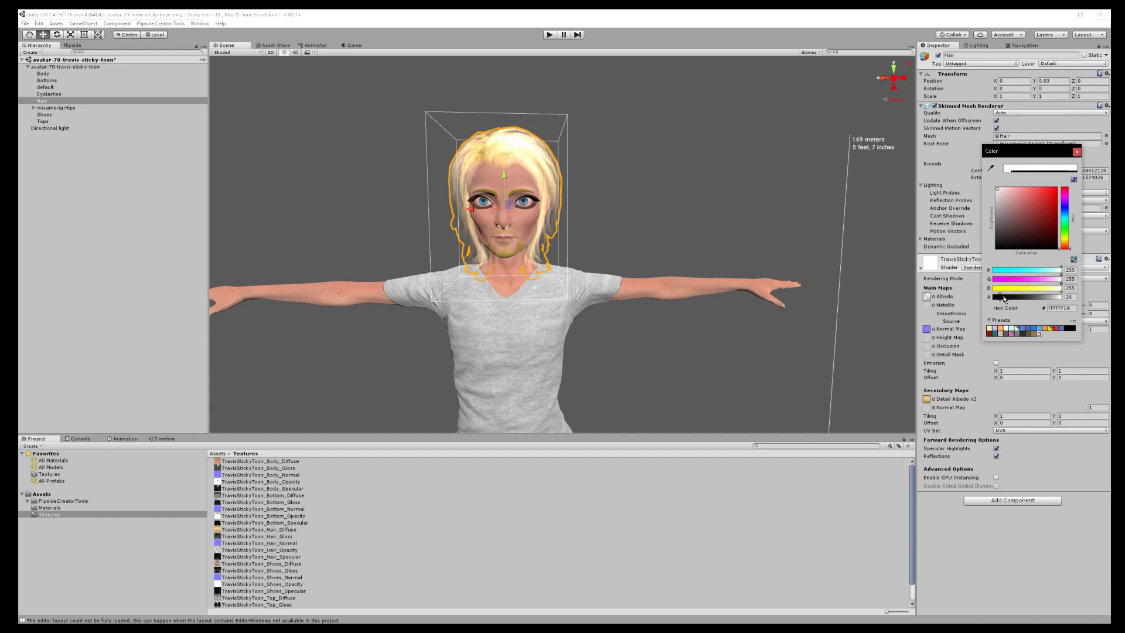
left_click_drag(1004, 299, 1008, 300)
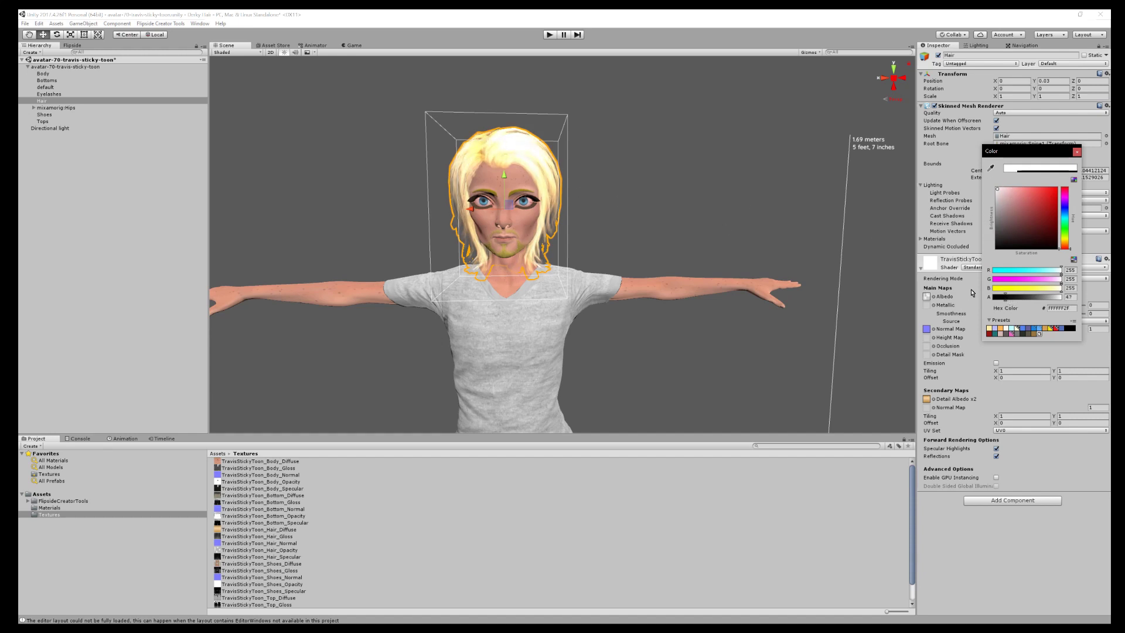
left_click_drag(995, 191, 993, 211)
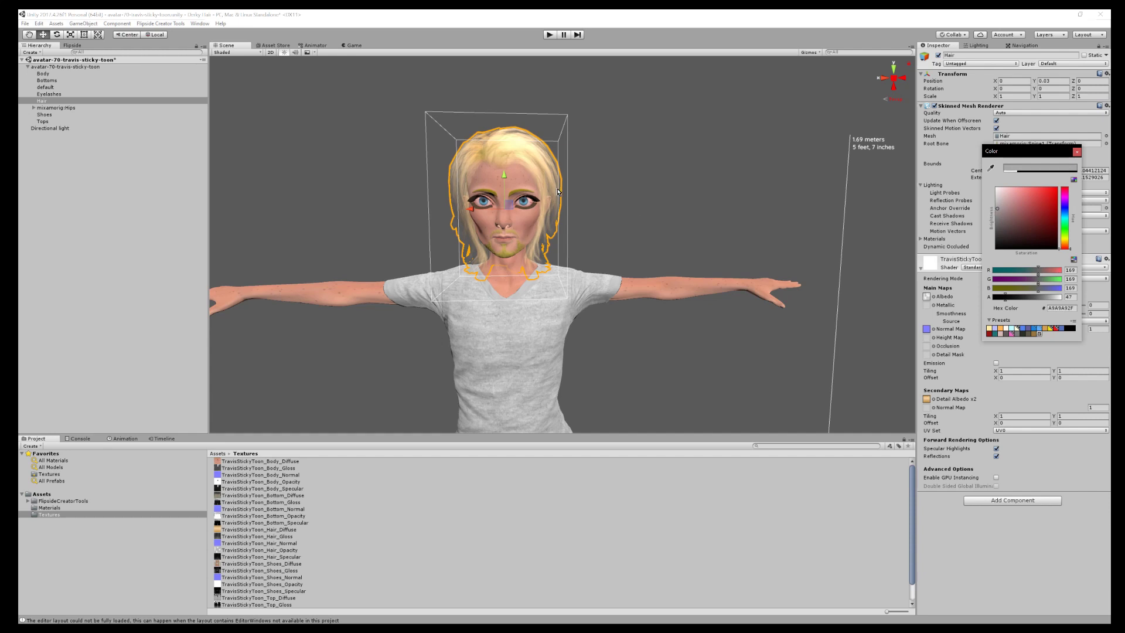
left_click(99, 254)
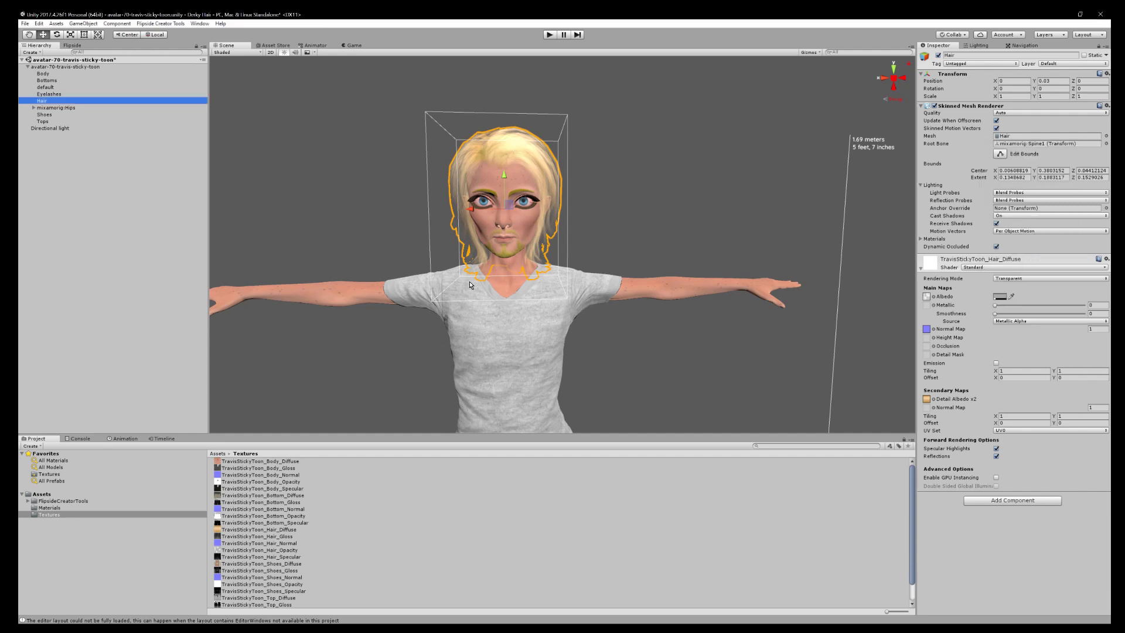
scroll(470, 285, "up", 3)
left_click(103, 115)
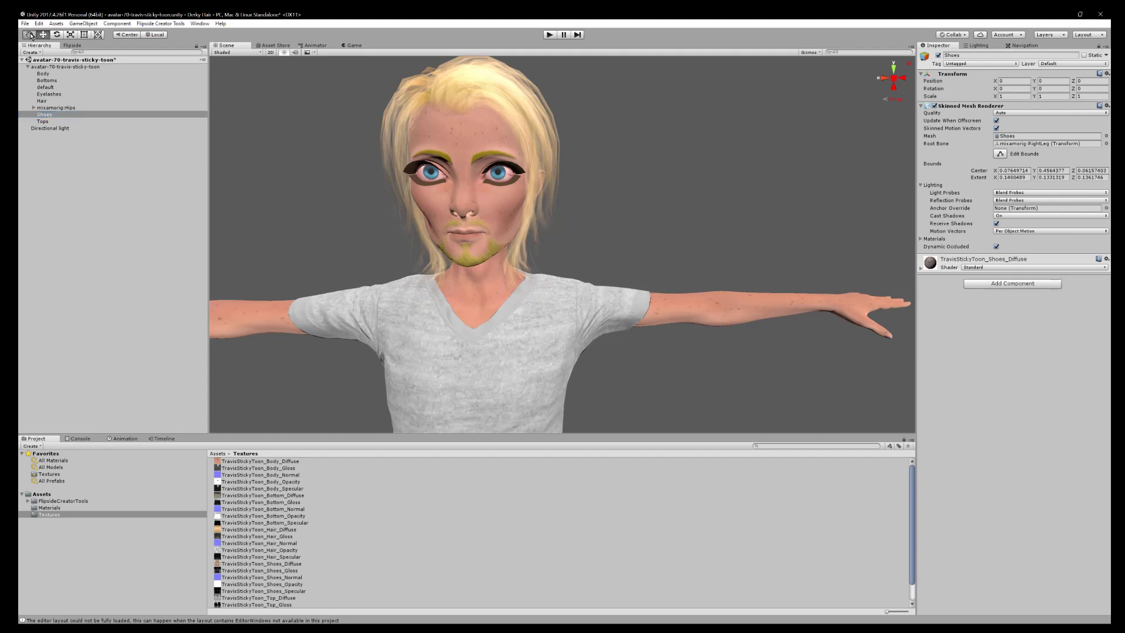
left_click_drag(404, 181, 455, 274, "alt")
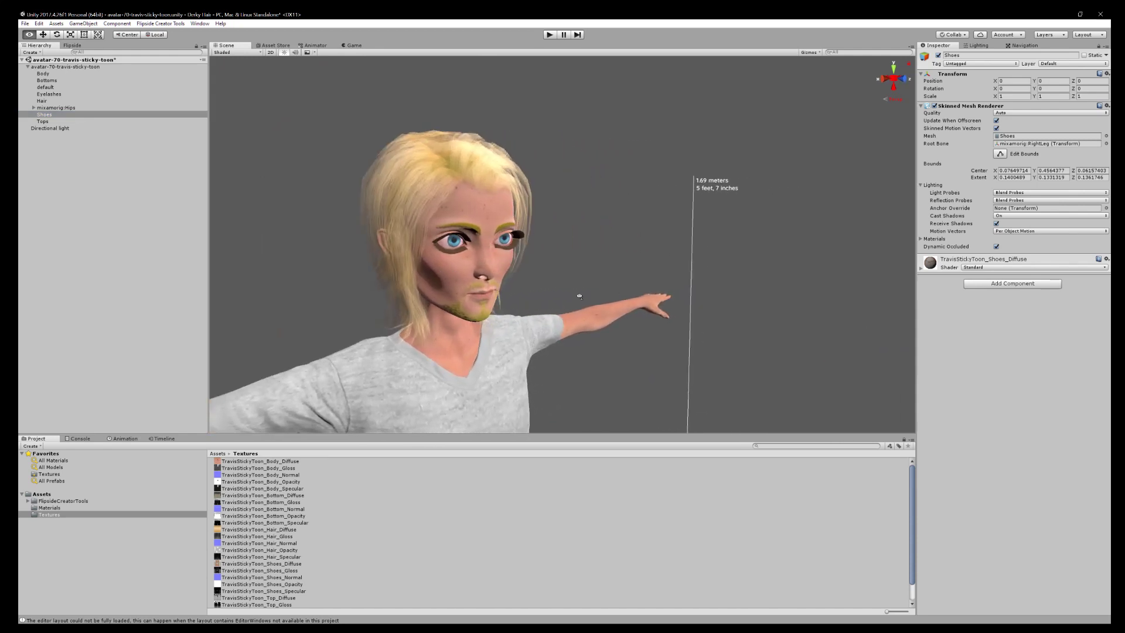
left_click_drag(579, 296, 434, 269, "alt")
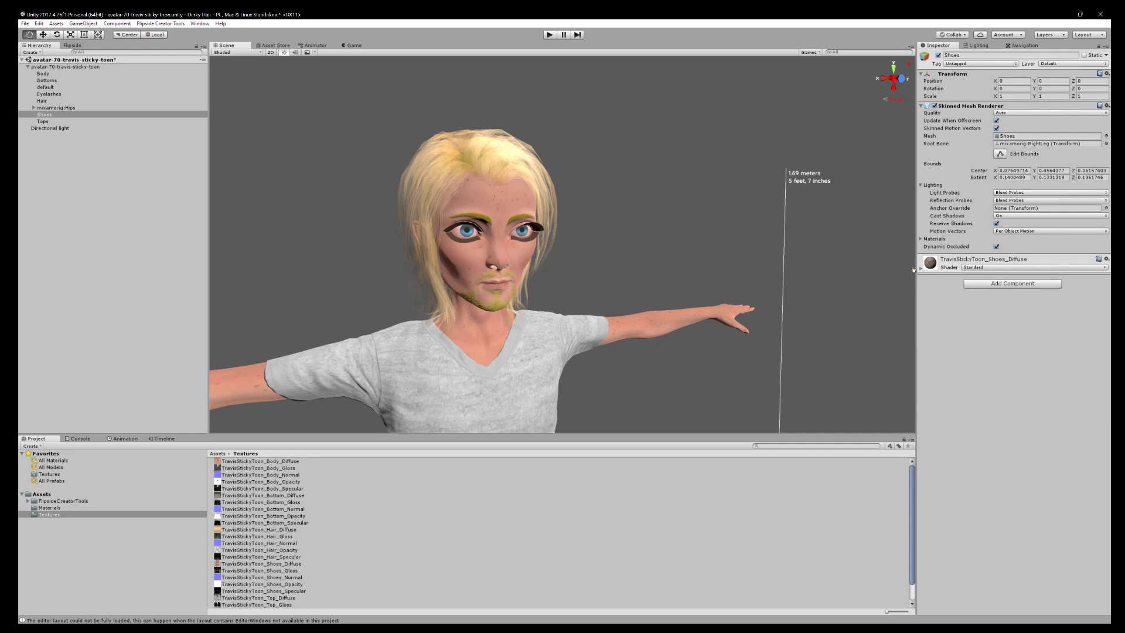
left_click(46, 100)
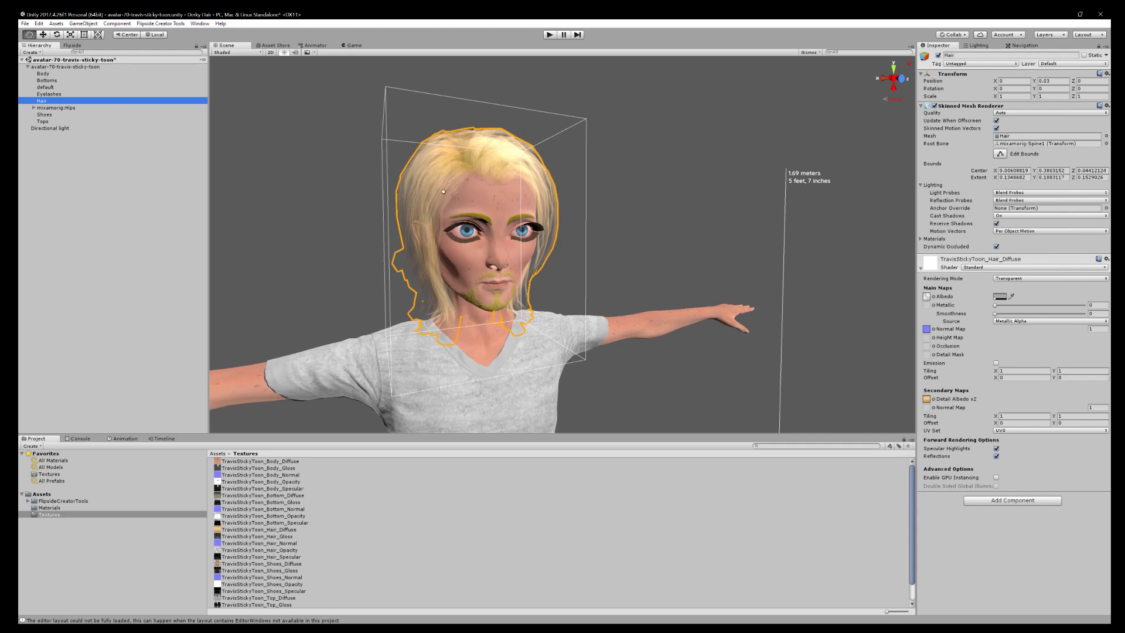
Darken the hair material's albedo base colour in the colour picker
left_click(1000, 297)
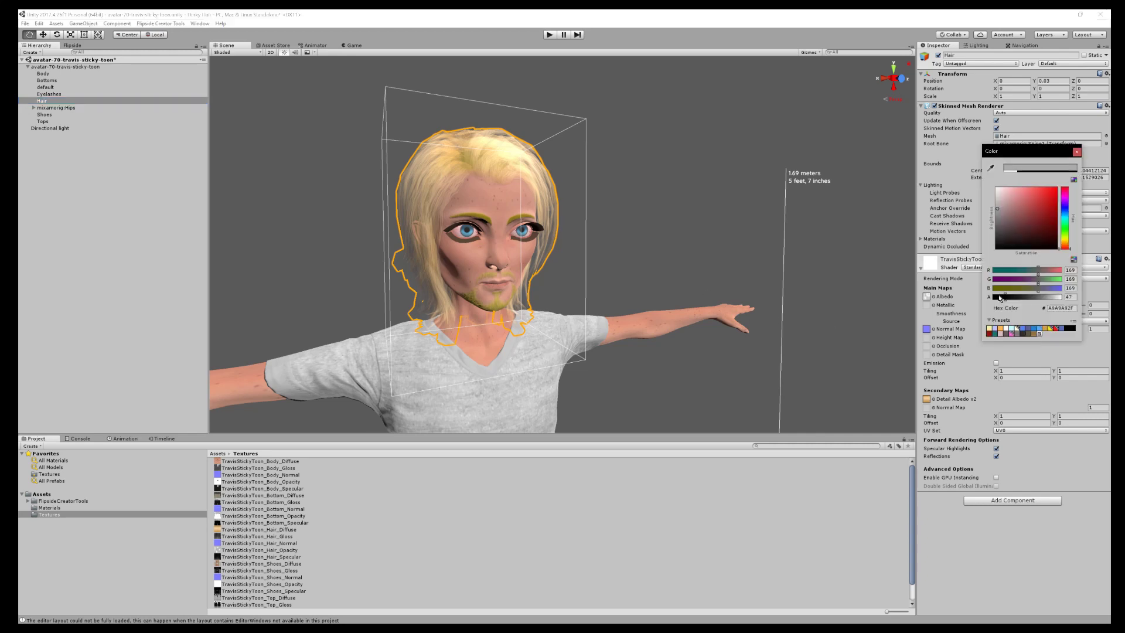
mouse_move(999, 211)
left_mouse_down()
mouse_move(1002, 240)
mouse_move(1002, 218)
left_mouse_up()
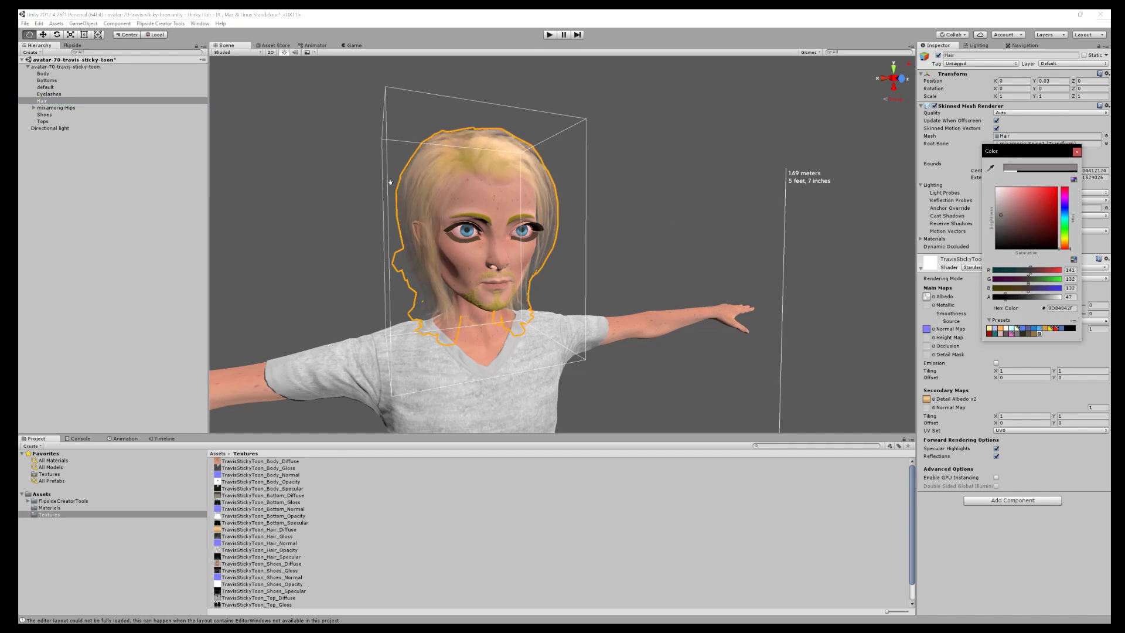
left_click(1076, 151)
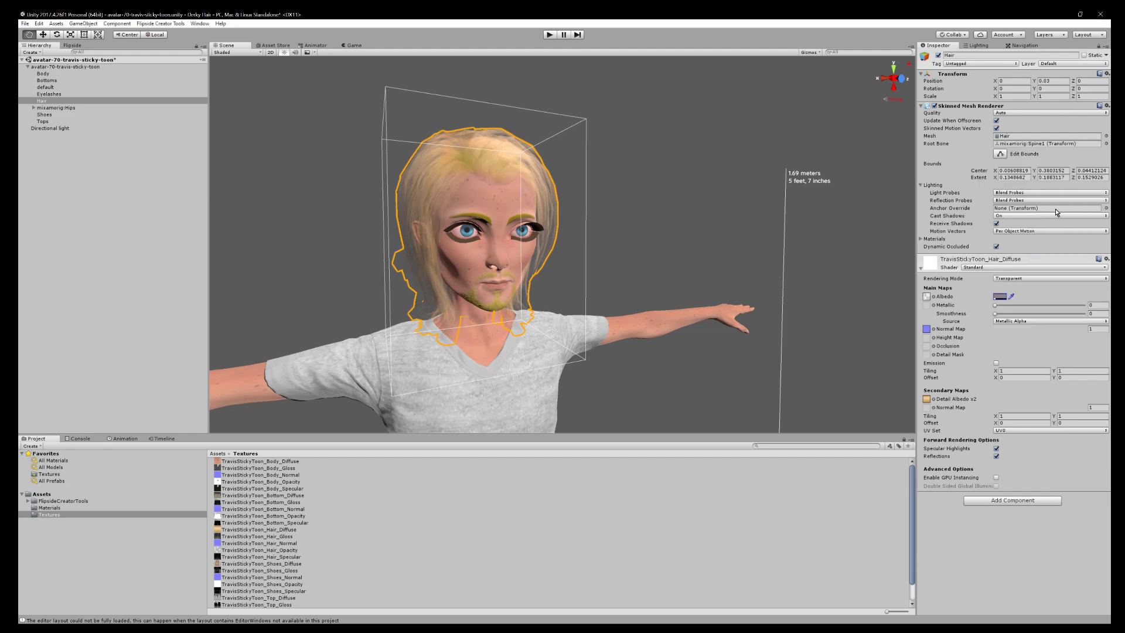
Switch the hair material to Cutout rendering and lower its alpha cutoff to about 0.17
left_click(1018, 280)
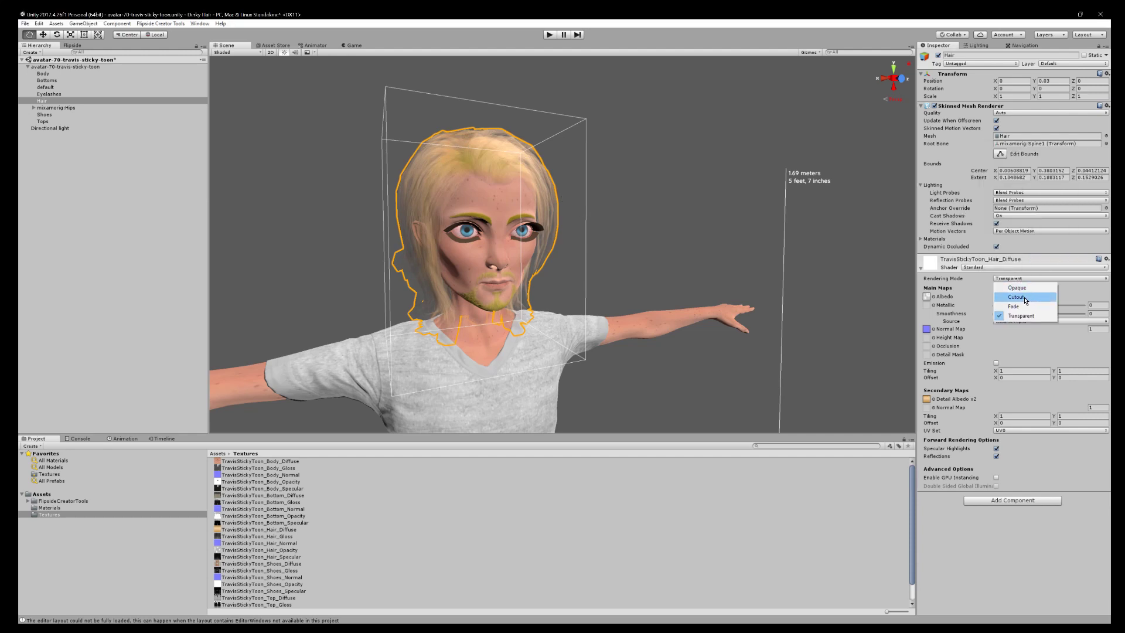
key("Escape")
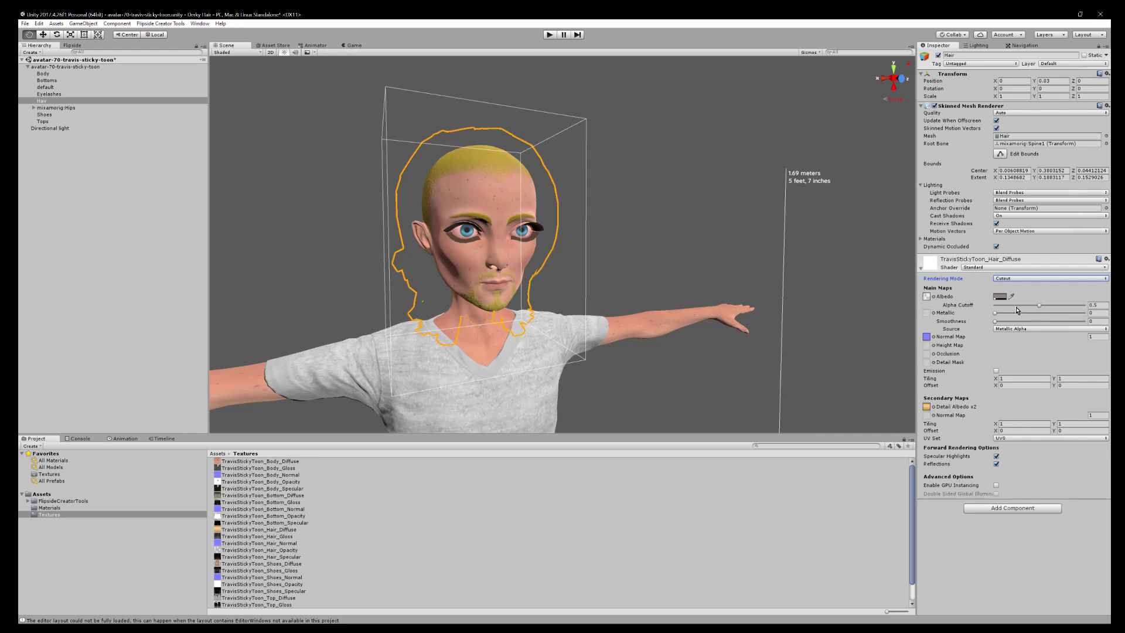
mouse_move(1039, 306)
left_mouse_down()
mouse_move(1009, 308)
mouse_move(1056, 300)
mouse_move(1020, 304)
left_mouse_up()
left_click(999, 296)
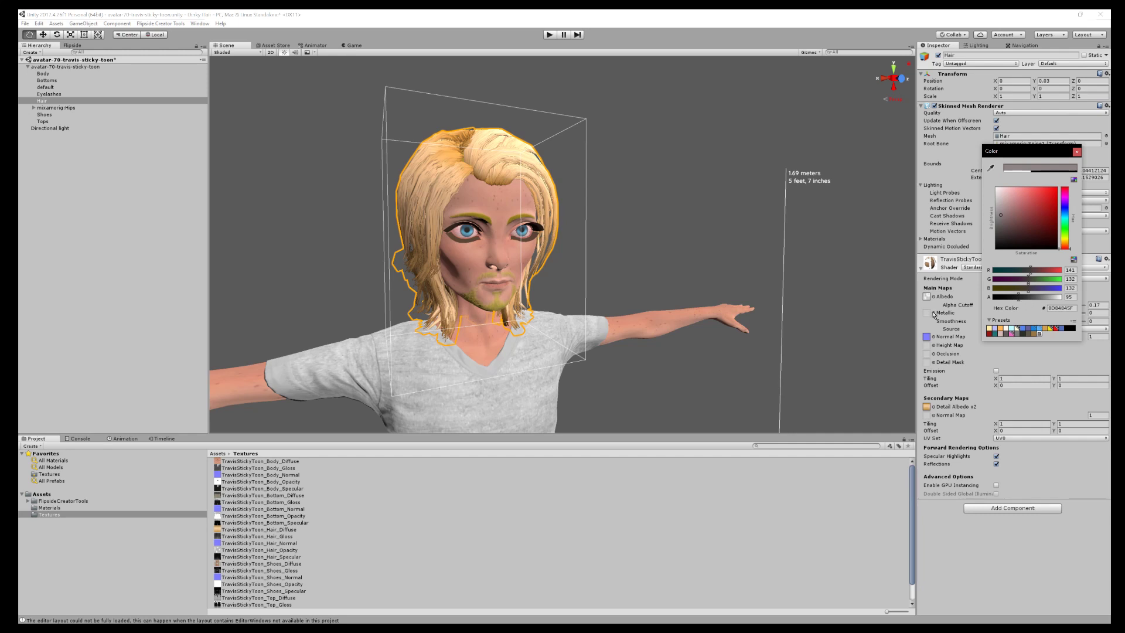
Zoom in on the head, pan down to chin and shirt, orbit to face the character, then deselect Hair
left_click(533, 343)
scroll(533, 340, "down", 3)
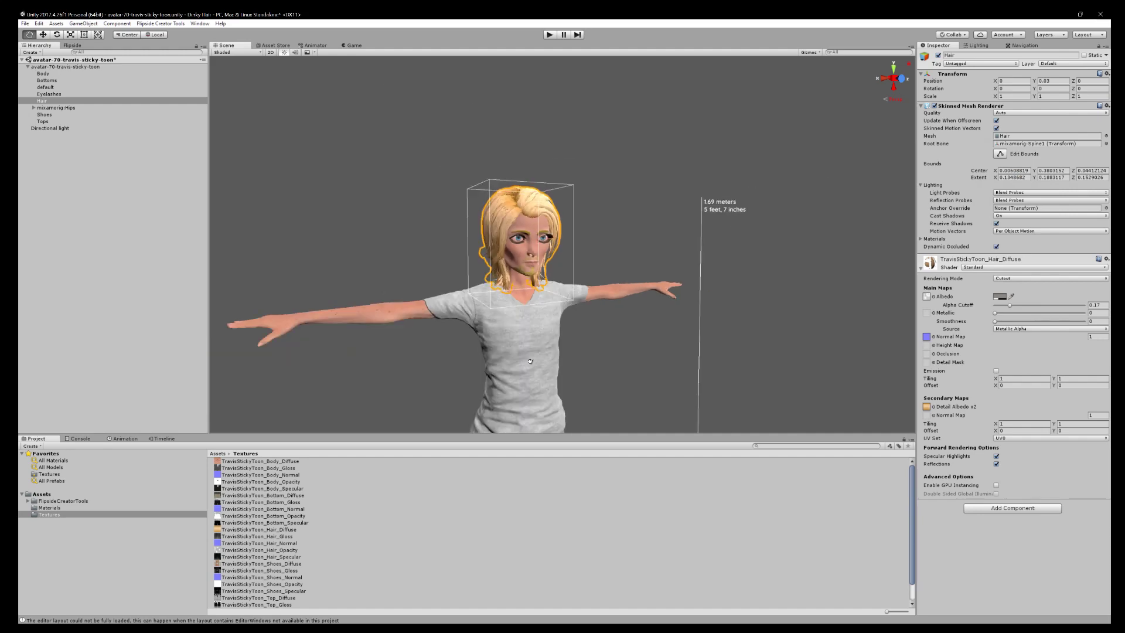
scroll(536, 352, "up", 10)
scroll(536, 353, "down", 3)
left_click_drag(517, 348, 505, 317)
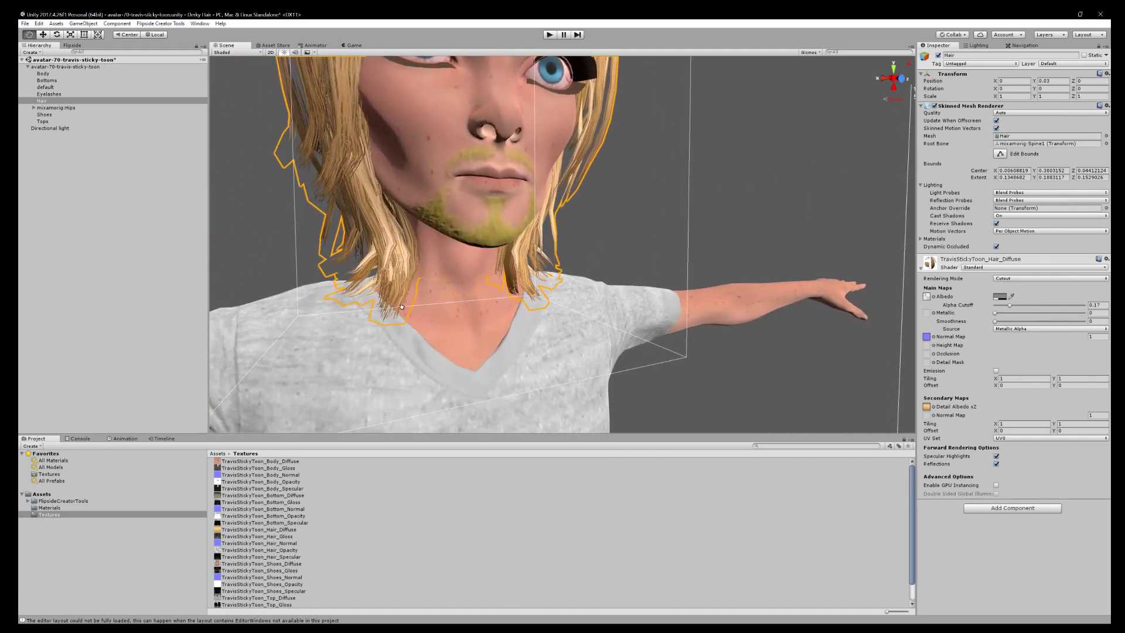
scroll(385, 269, "down", 8)
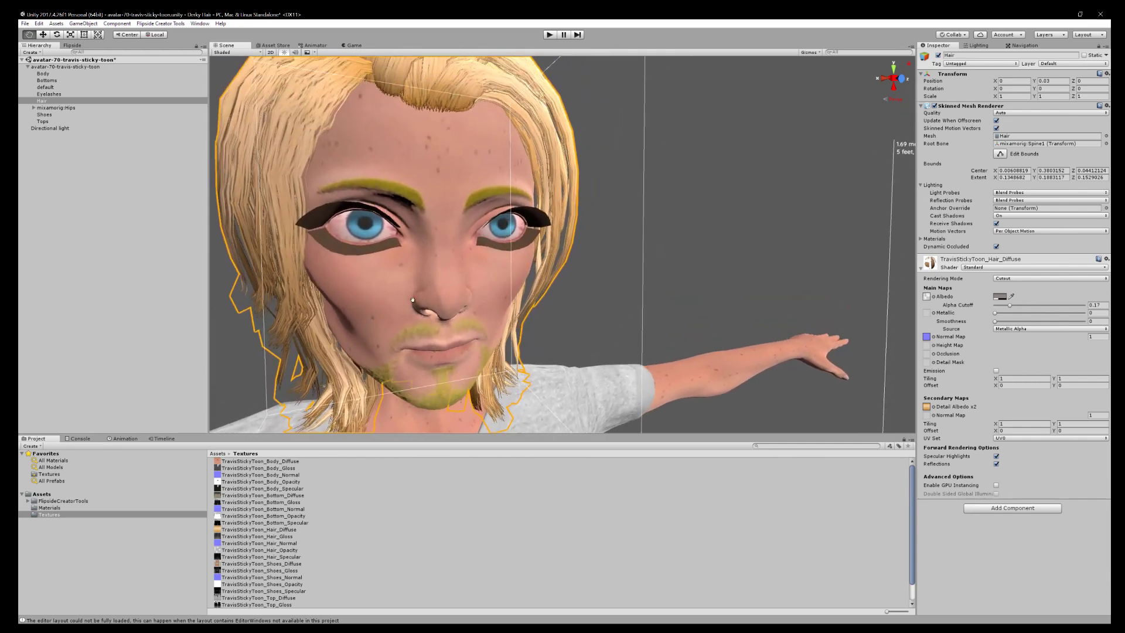
left_click_drag(464, 311, 527, 314, "alt")
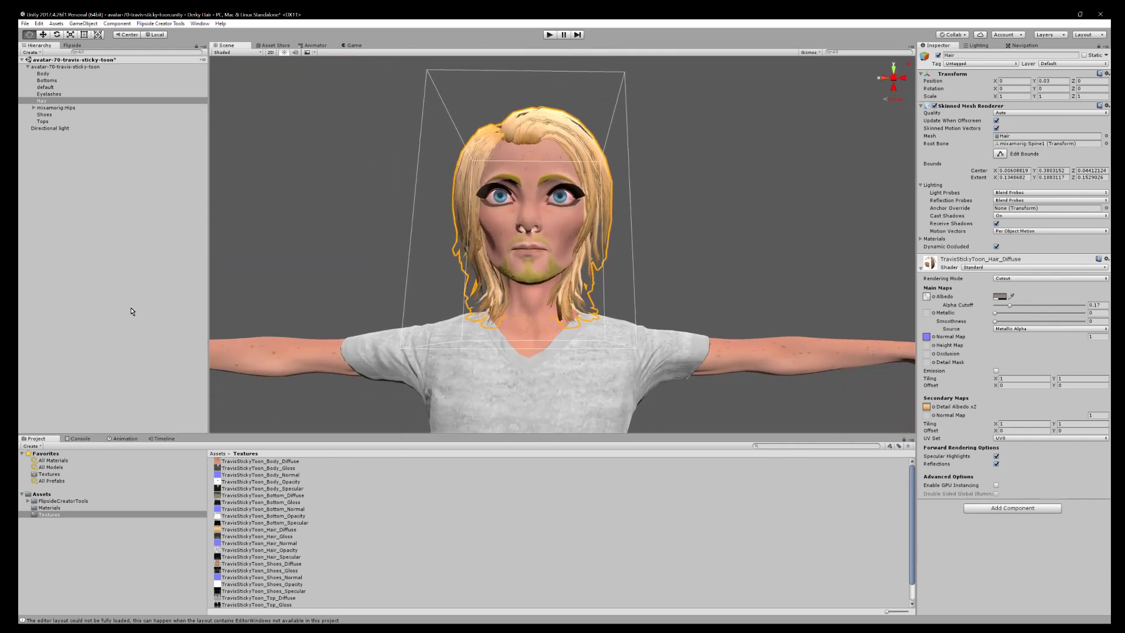
left_click(130, 304)
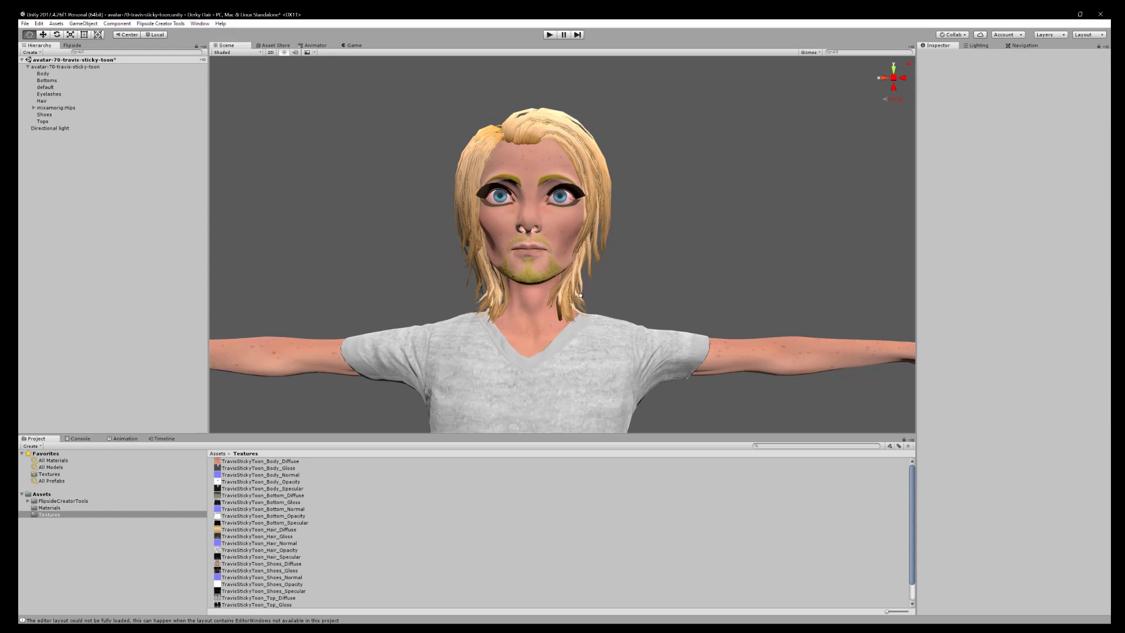
Select Hair, turn off the Selection Outline gizmo, and retune the alpha cutoff back to about 0.17
left_click(53, 101)
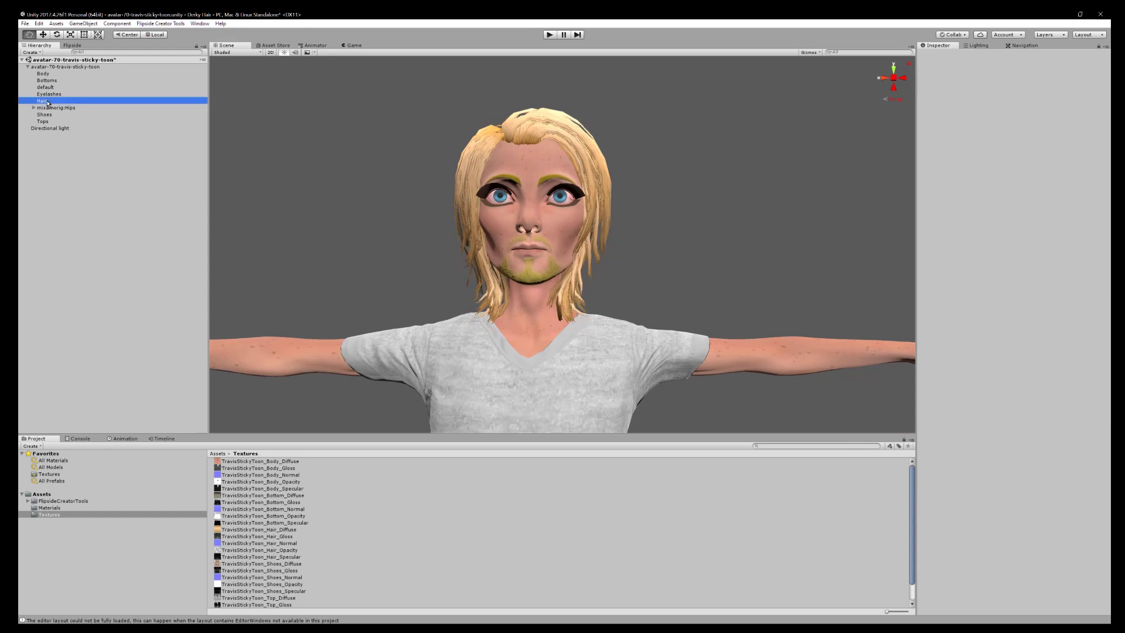
left_click(809, 52)
left_click(824, 81)
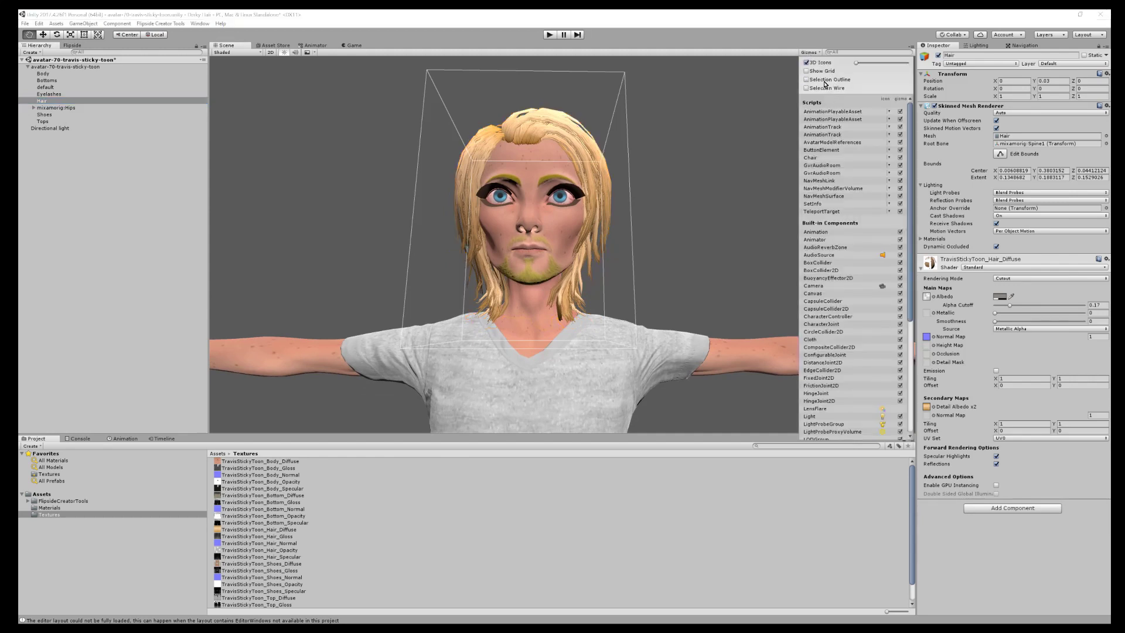
left_click(53, 268)
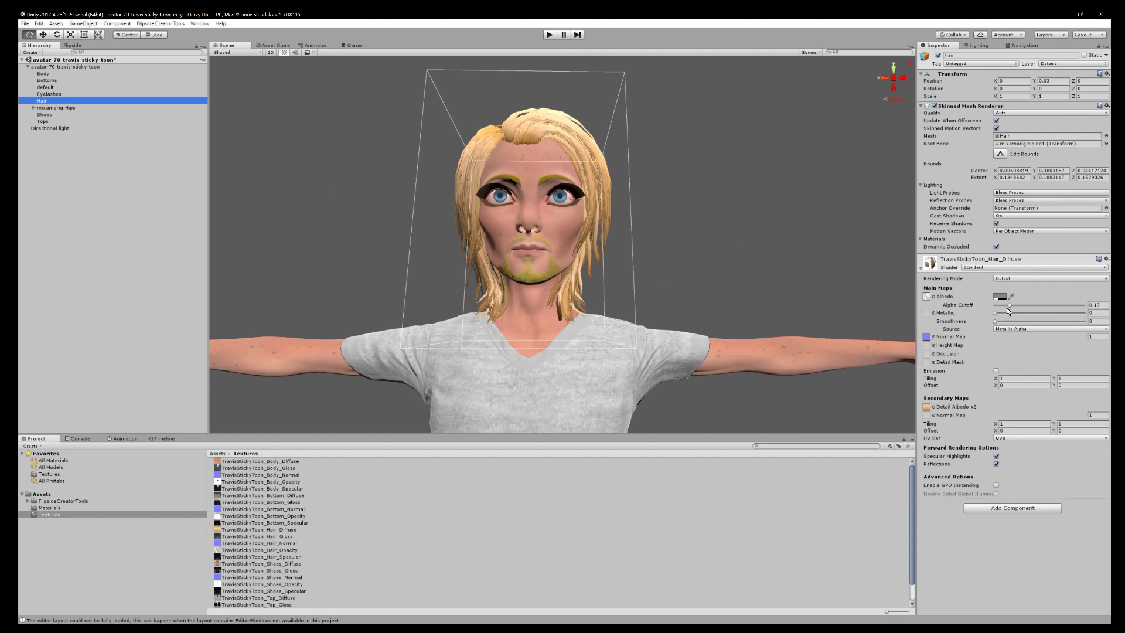
mouse_move(1010, 305)
left_mouse_down()
mouse_move(1028, 314)
mouse_move(994, 317)
left_mouse_up()
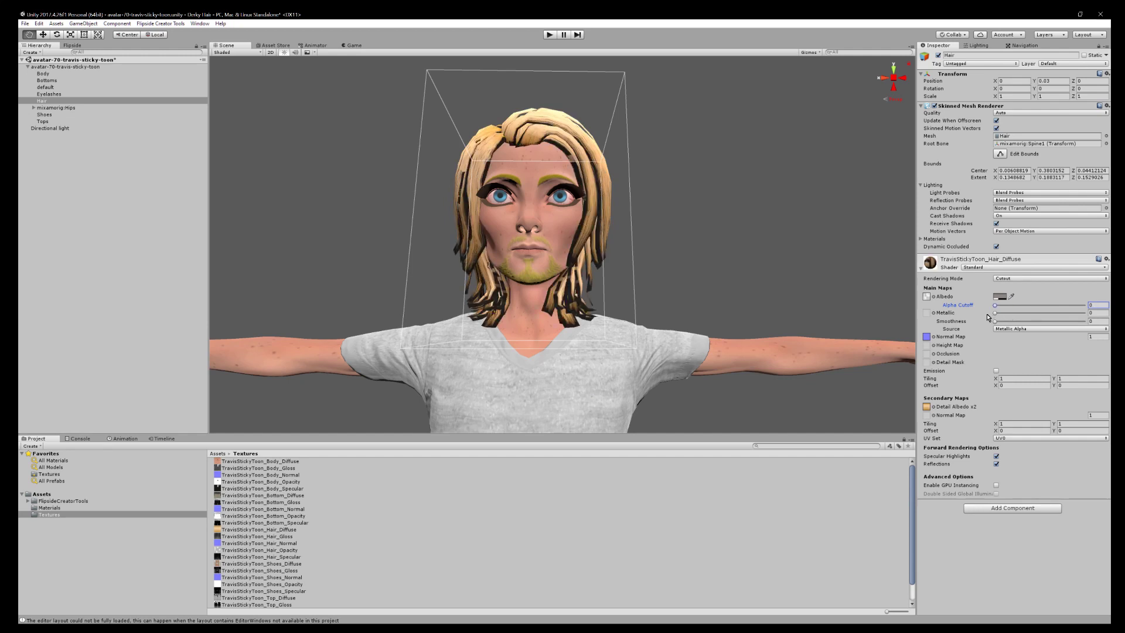
left_click_drag(986, 317, 1009, 317)
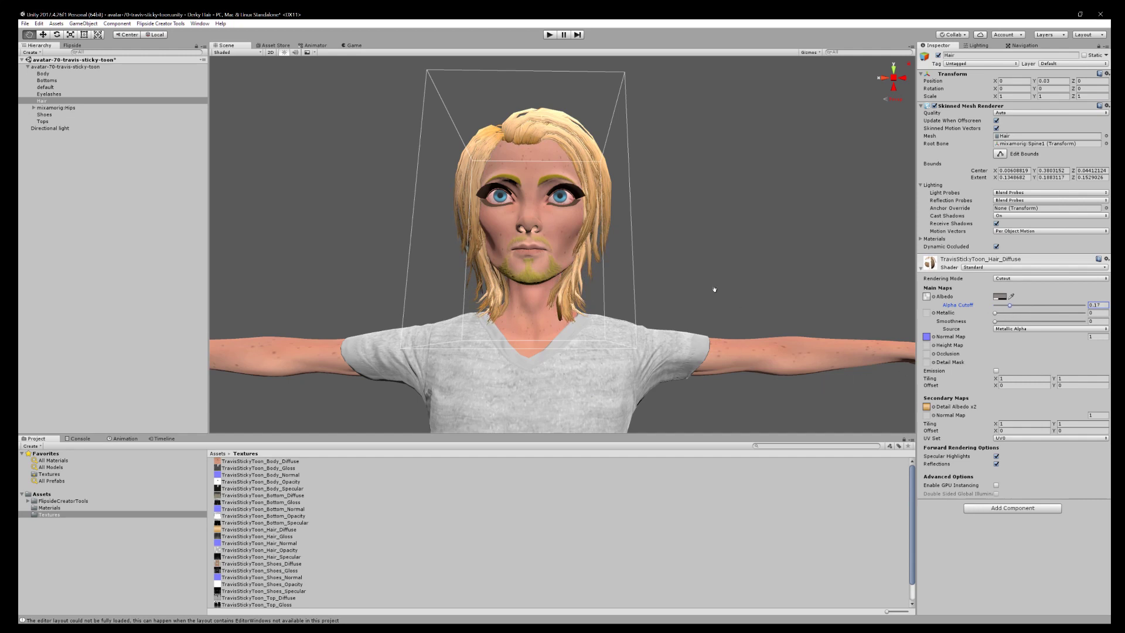
Change the hair's albedo colour to a dark red for an auburn look
left_click(1006, 297)
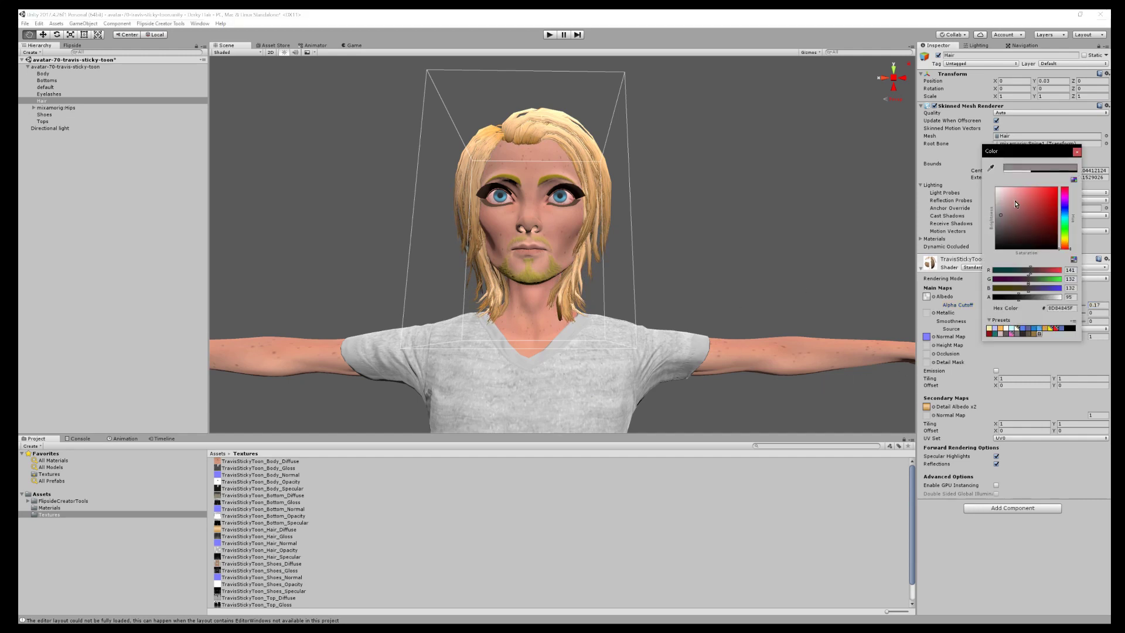
left_click_drag(1017, 204, 1029, 233)
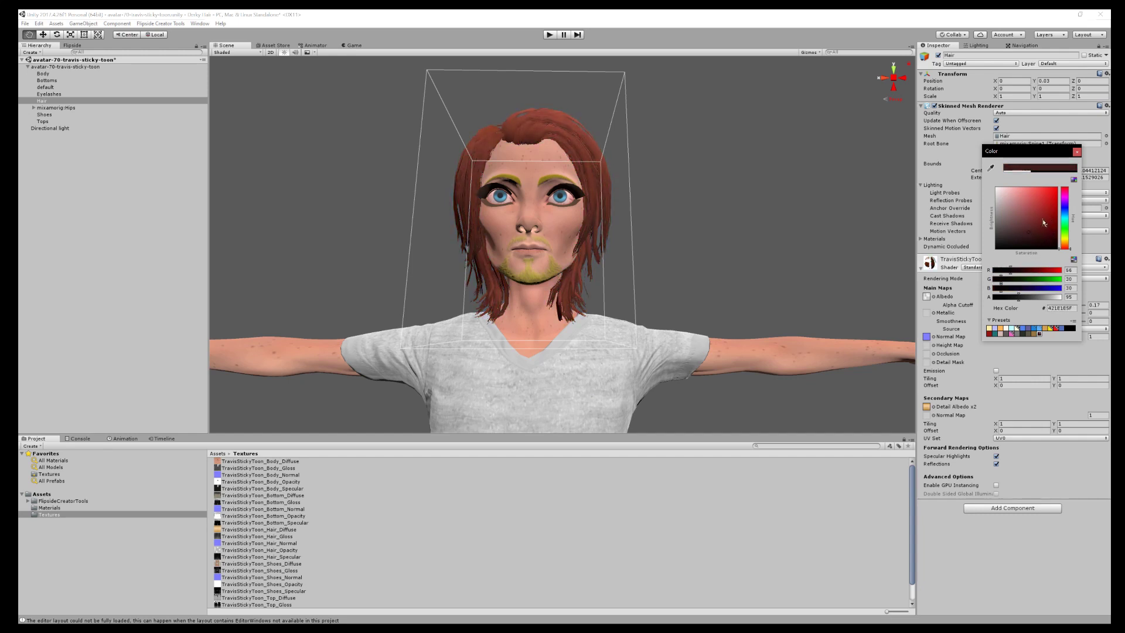
left_click(1077, 152)
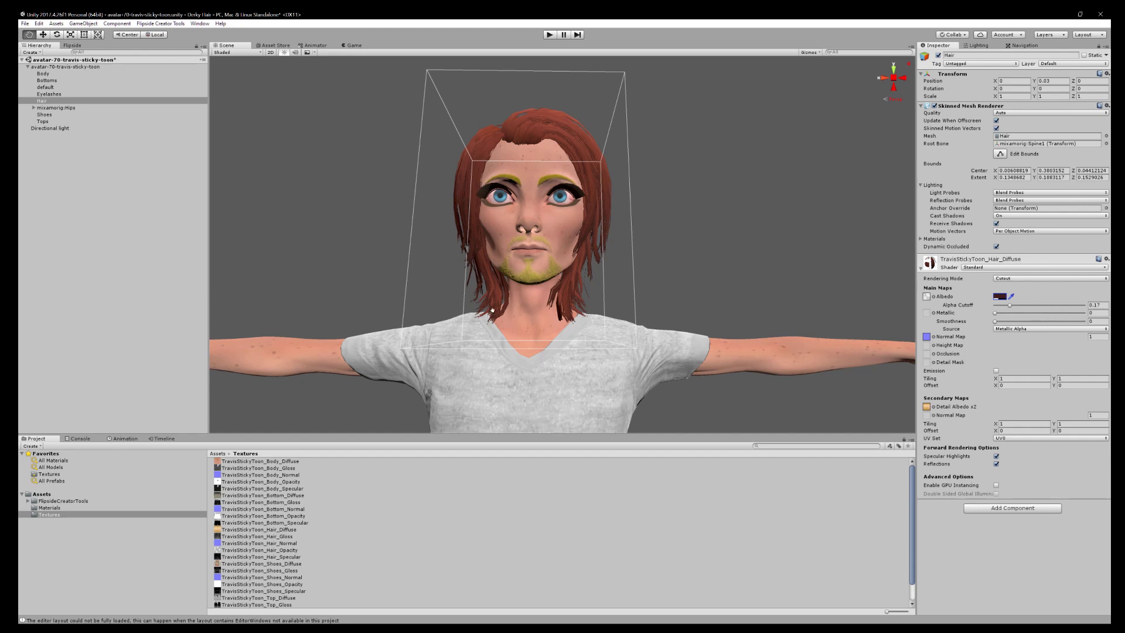
Raise the hair material's alpha cutoff to 1, recentring the view on the character
left_click_drag(1010, 306, 1018, 312)
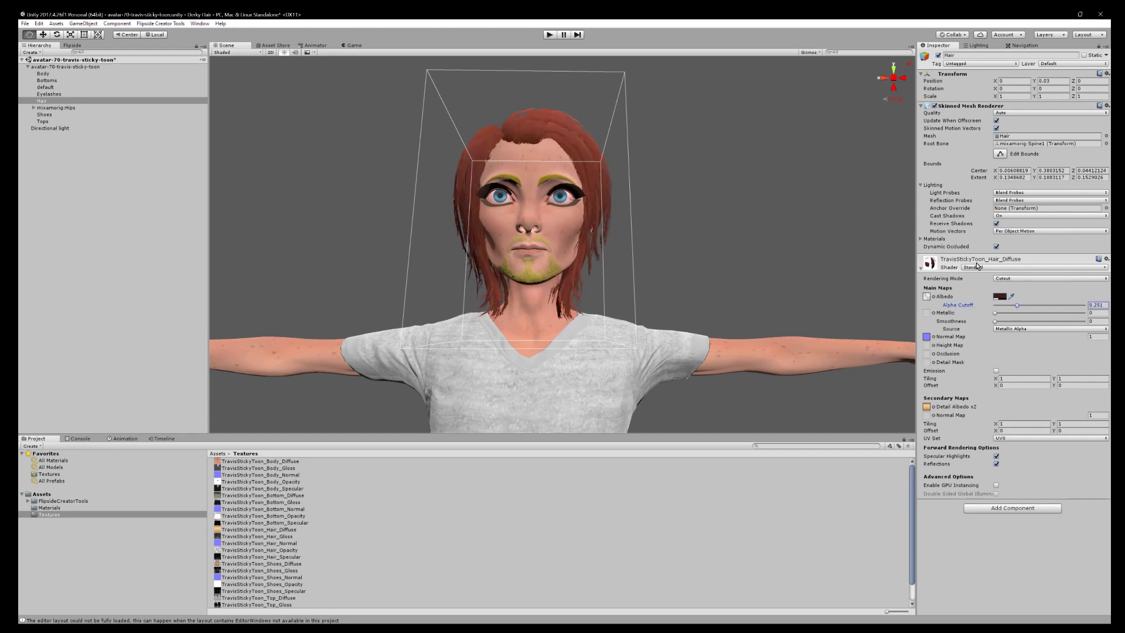
left_click_drag(671, 196, 685, 211)
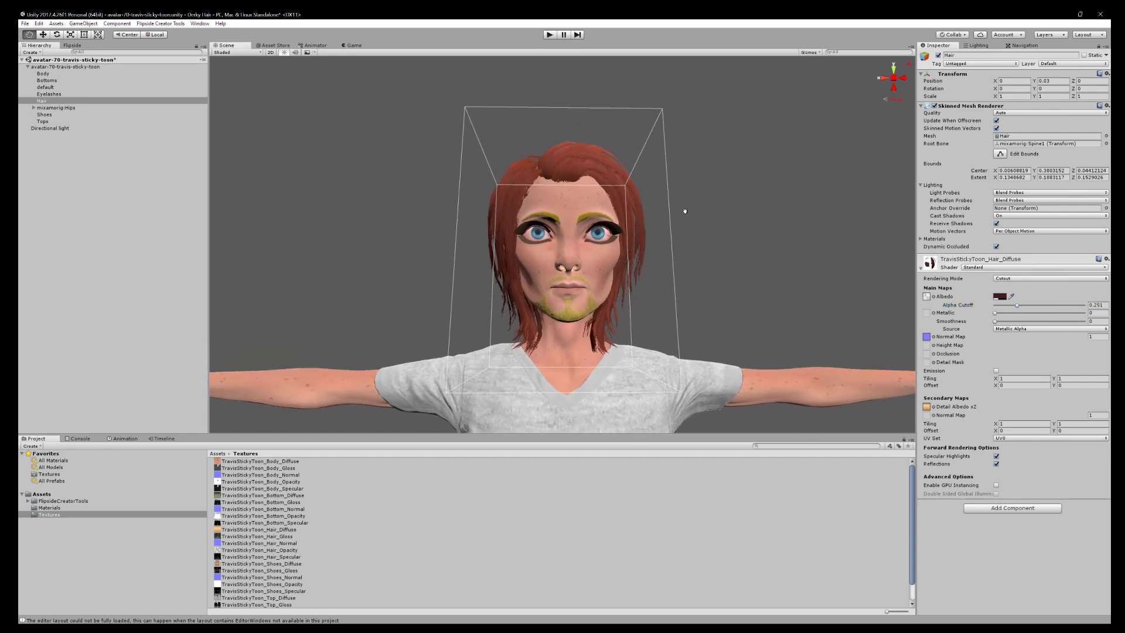
scroll(690, 228, "up", 3)
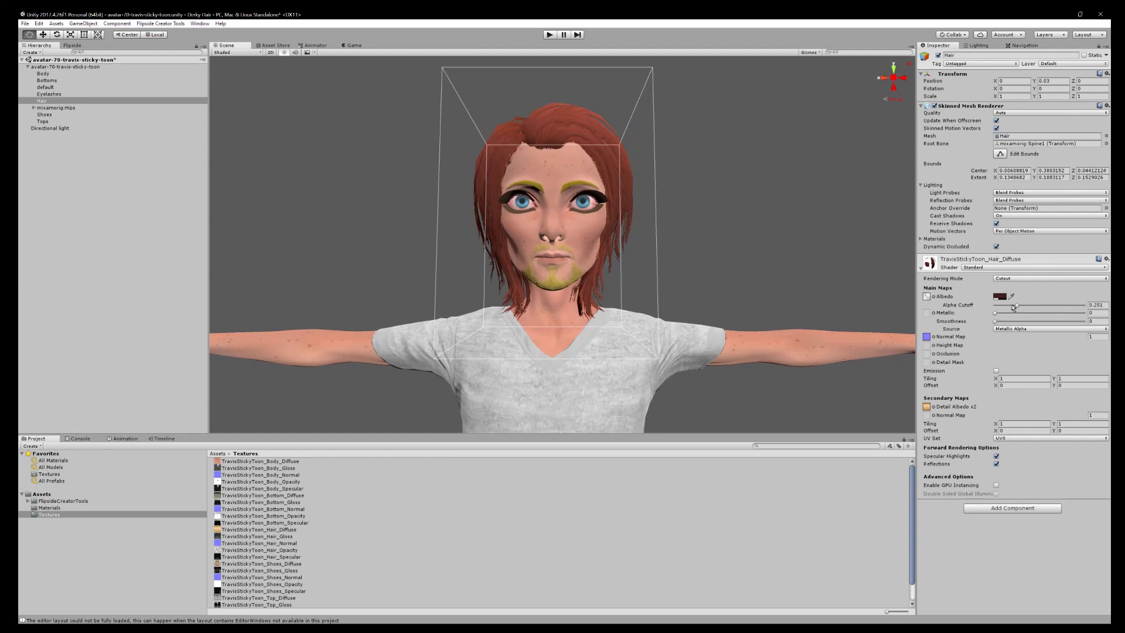
left_click_drag(1017, 305, 1085, 305)
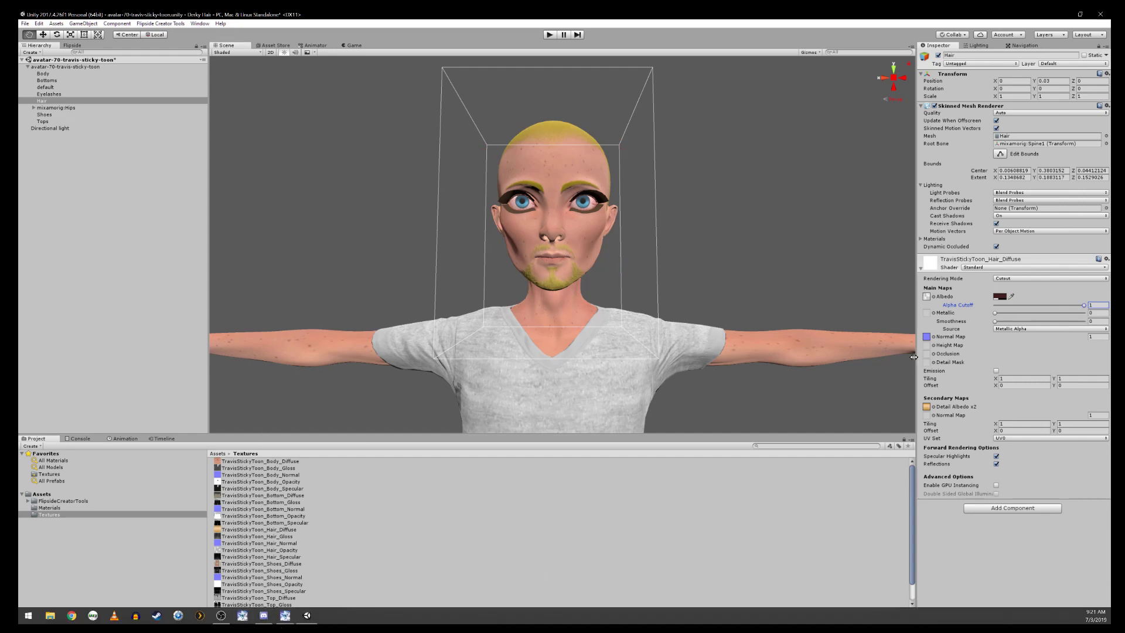
Leave the albedo colour unchanged and restore the Unity editor to a smaller window
left_click(999, 296)
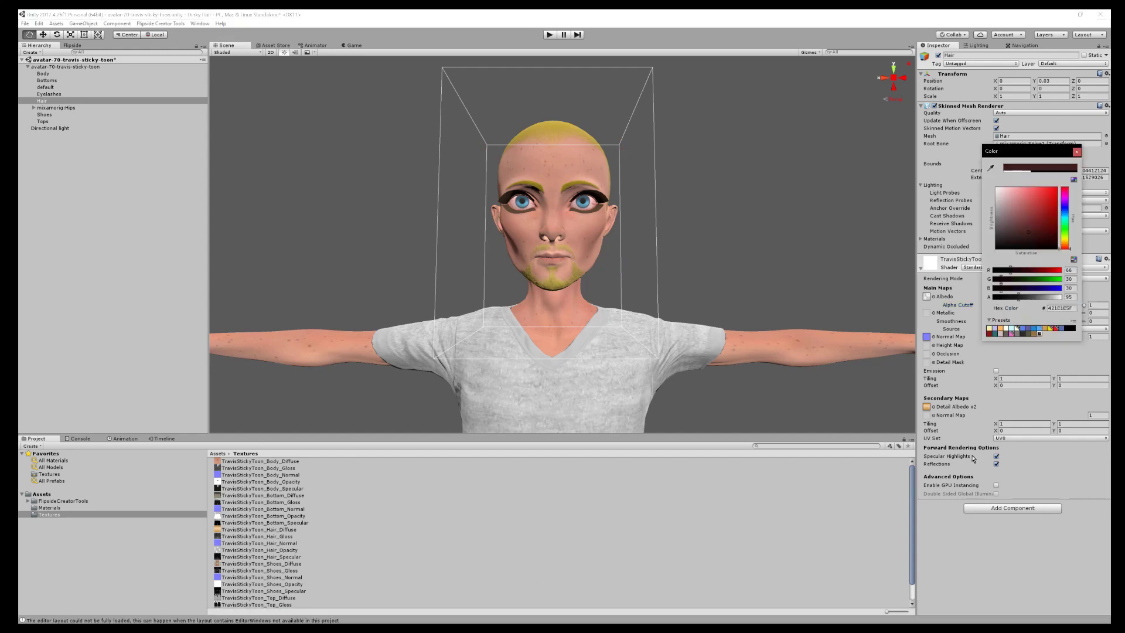
left_click(961, 531)
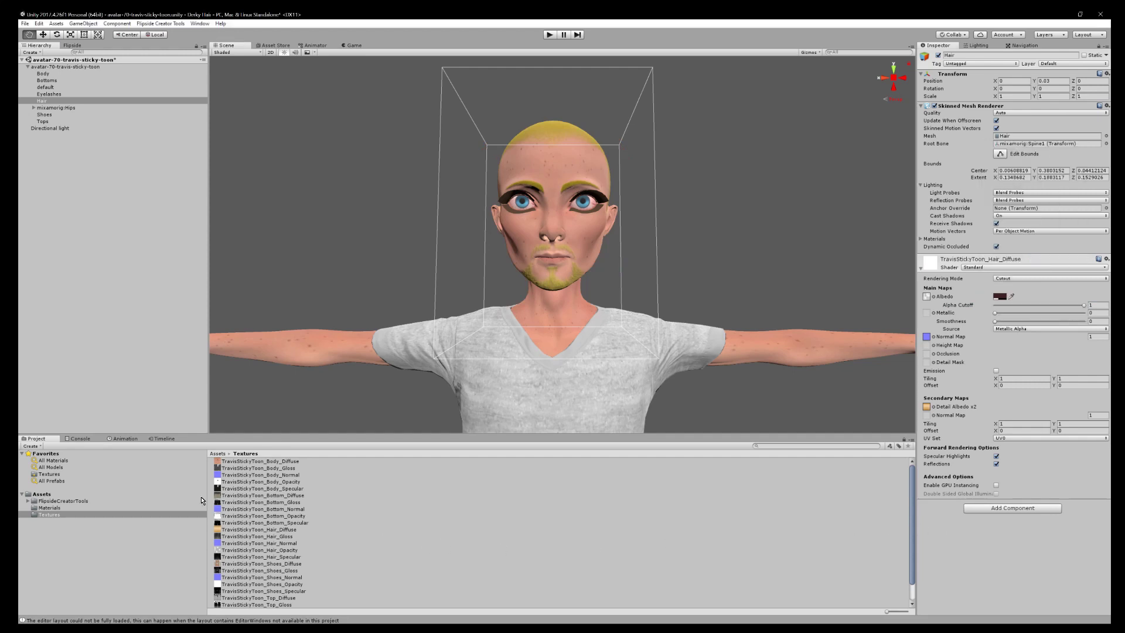
left_click(1079, 14)
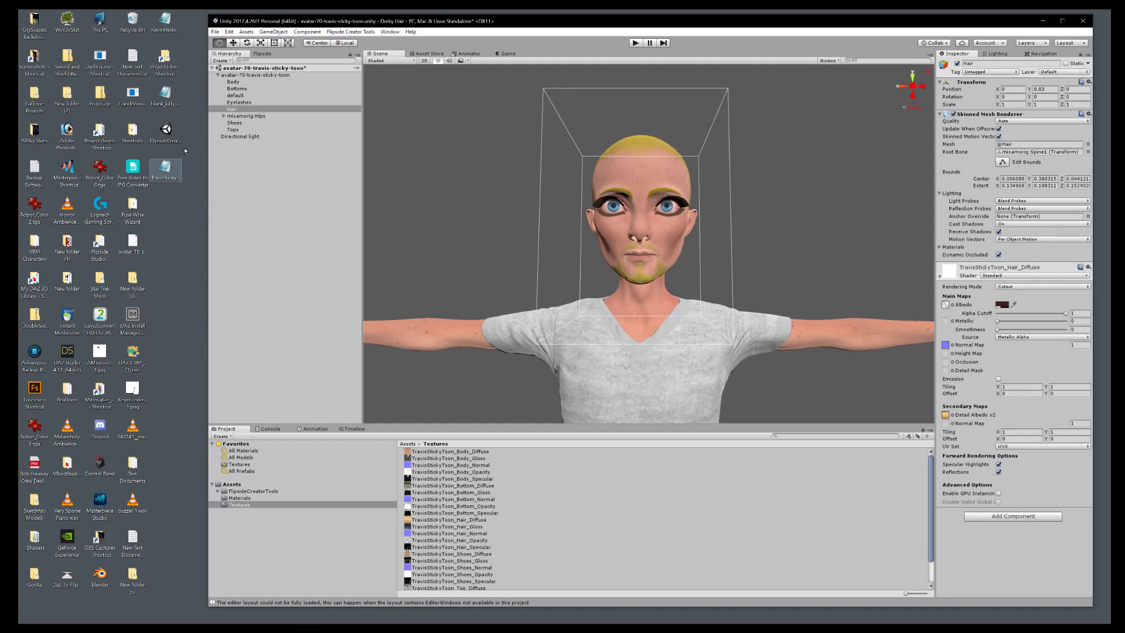
Drag Thistle Hair.fbx from the FBX Files folder into Unity's Assets, then close File Explorer
left_click(173, 103)
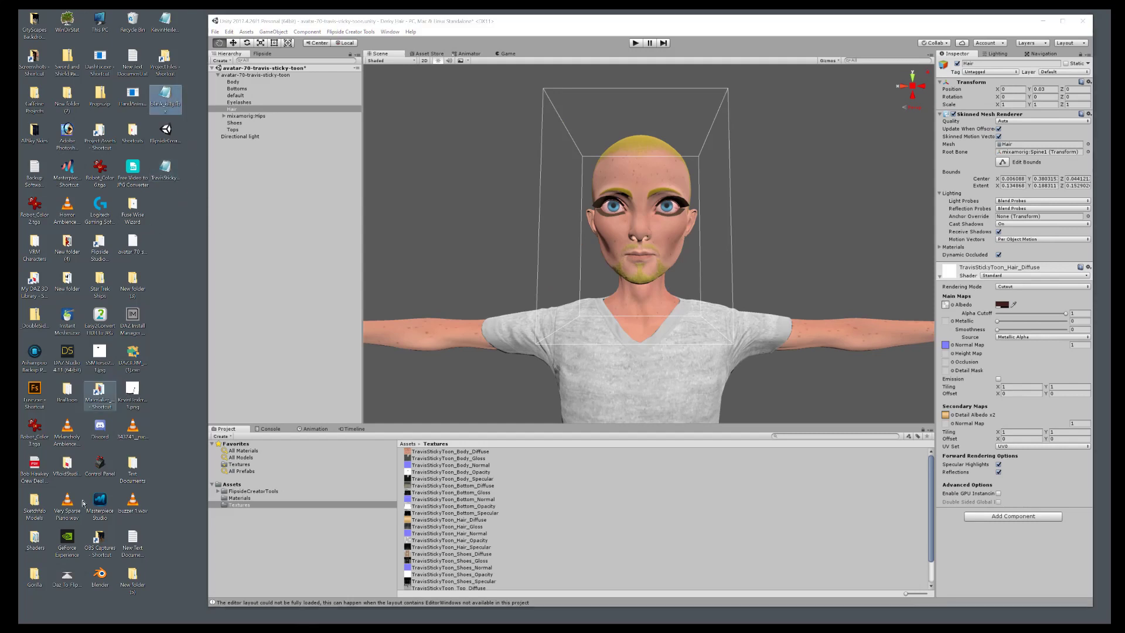
mouse_move(83, 627)
left_click(52, 616)
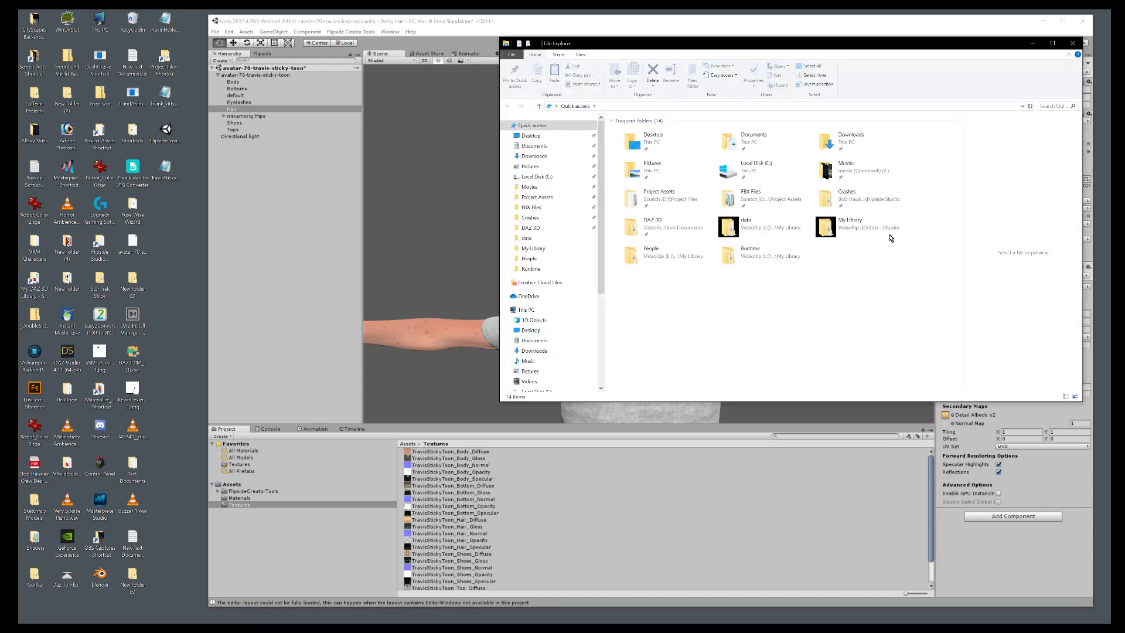
double_click(776, 198)
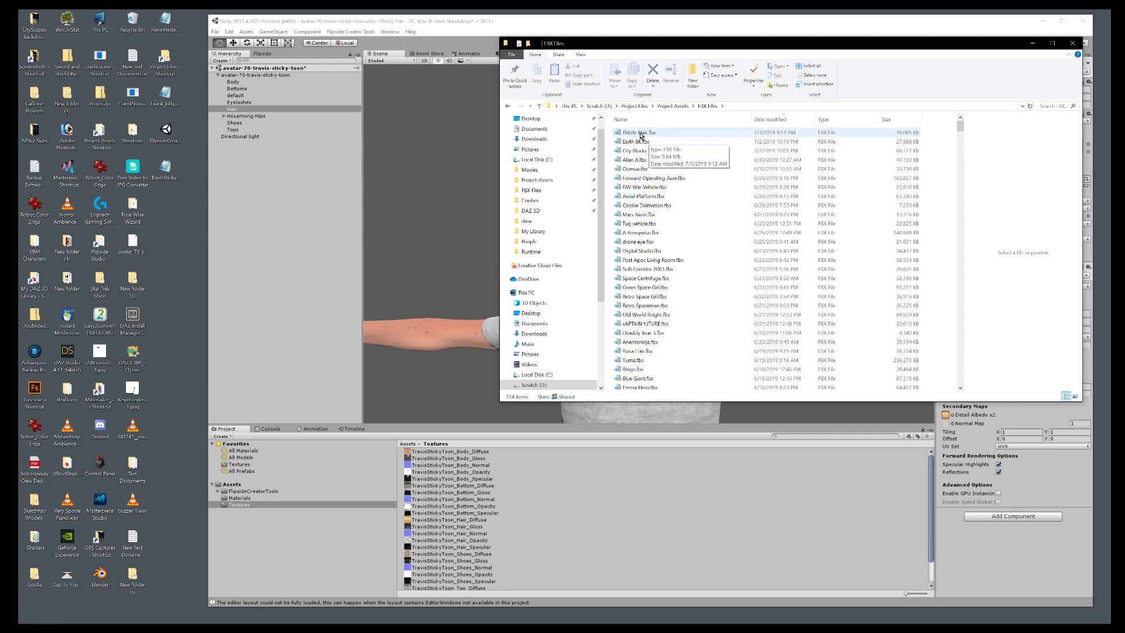
left_click_drag(641, 134, 243, 485)
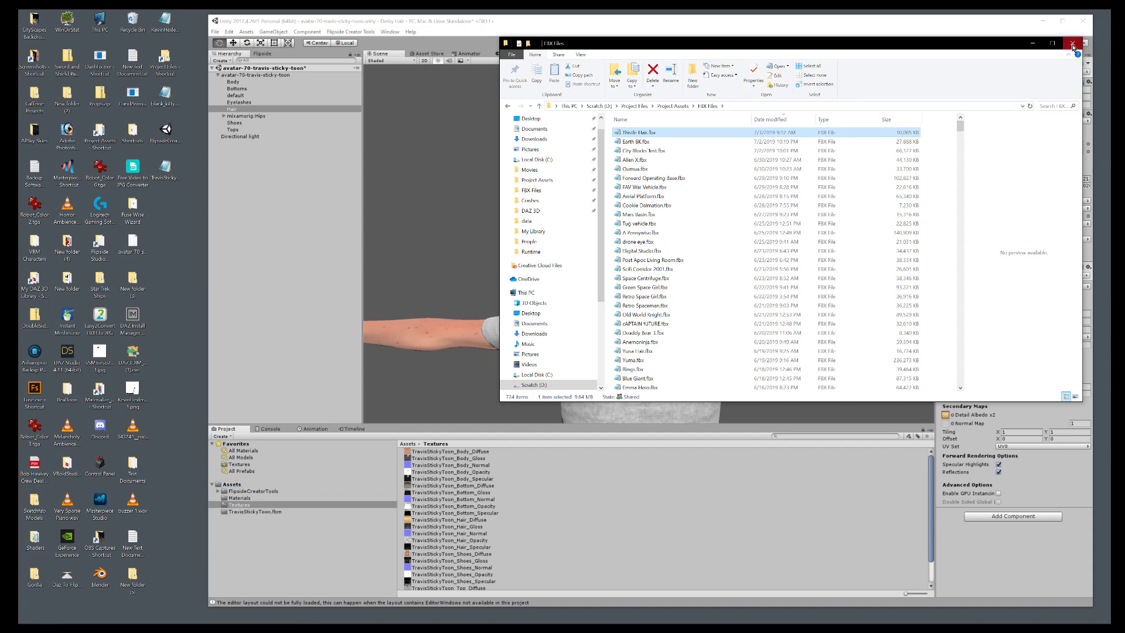
left_click(1072, 44)
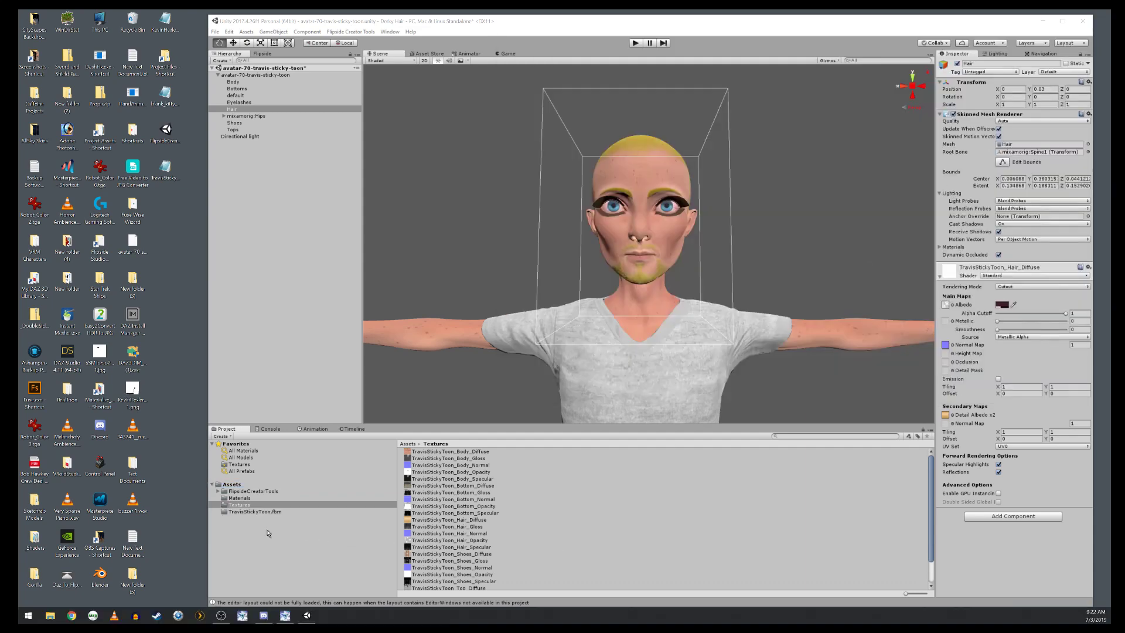
Select Thistle Hair in Assets and expand the rig from mixamorig:Hips through Spine, Spine1, Spine2 to Neck
left_click(239, 484)
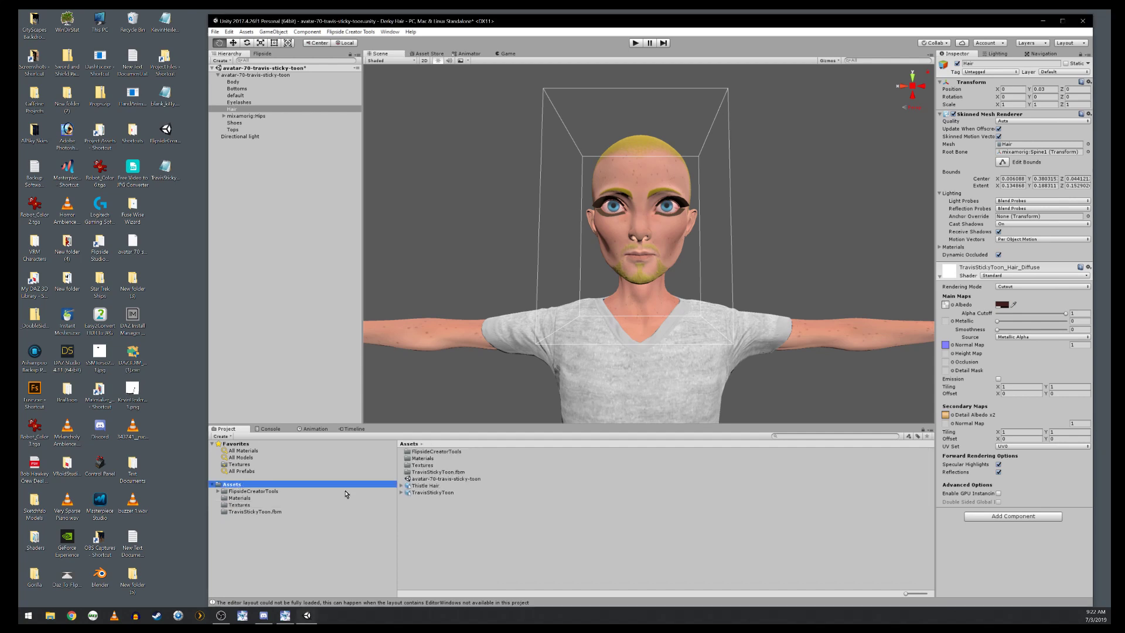
left_click(439, 486)
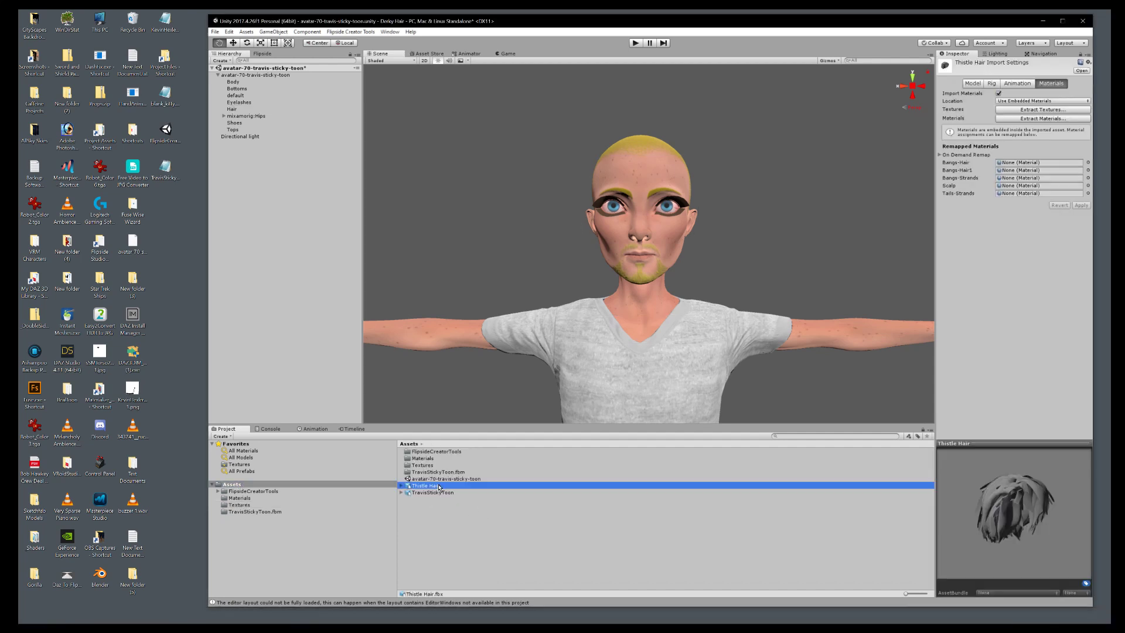
left_click(223, 116)
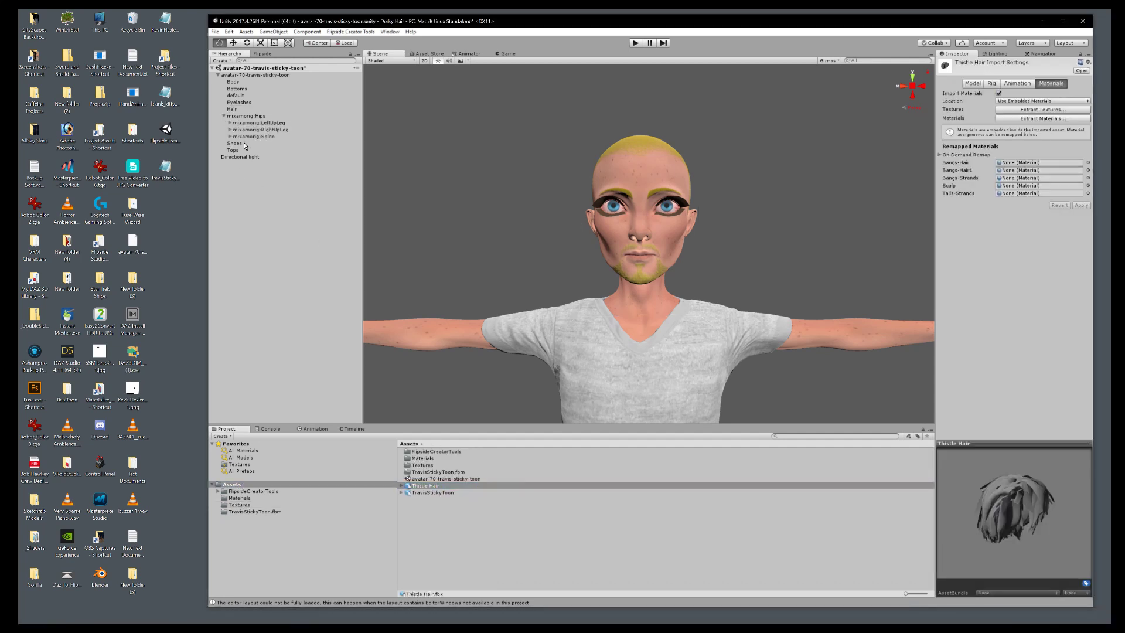
left_click(231, 137)
left_click(236, 143)
left_click(242, 150)
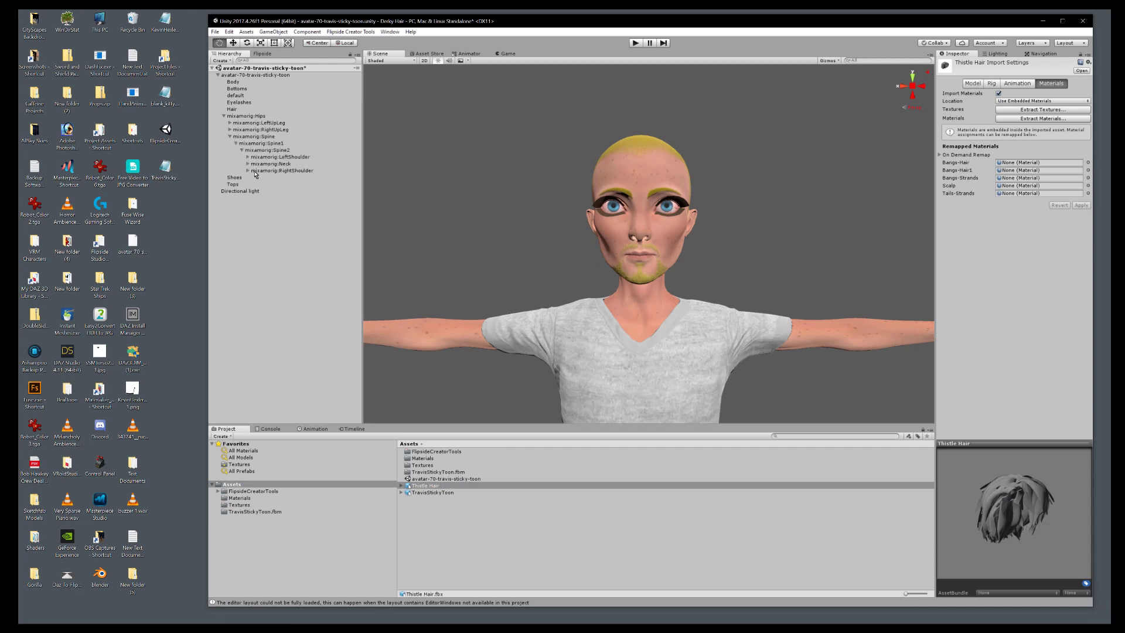
left_click(248, 164)
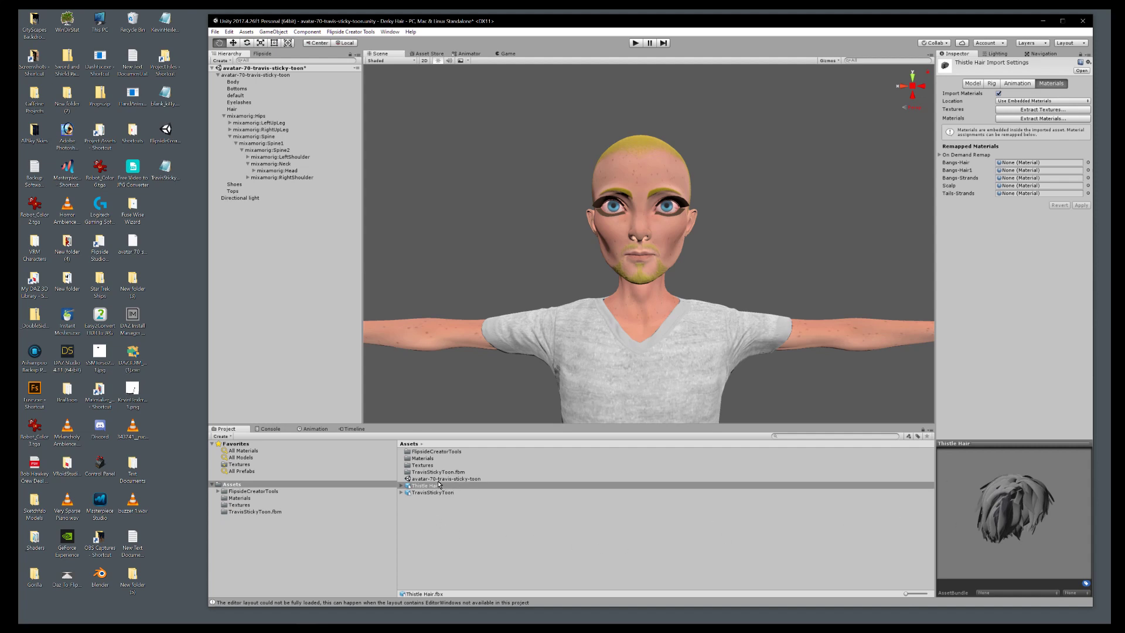
left_click_drag(439, 486, 371, 316)
left_click_drag(407, 437, 431, 486)
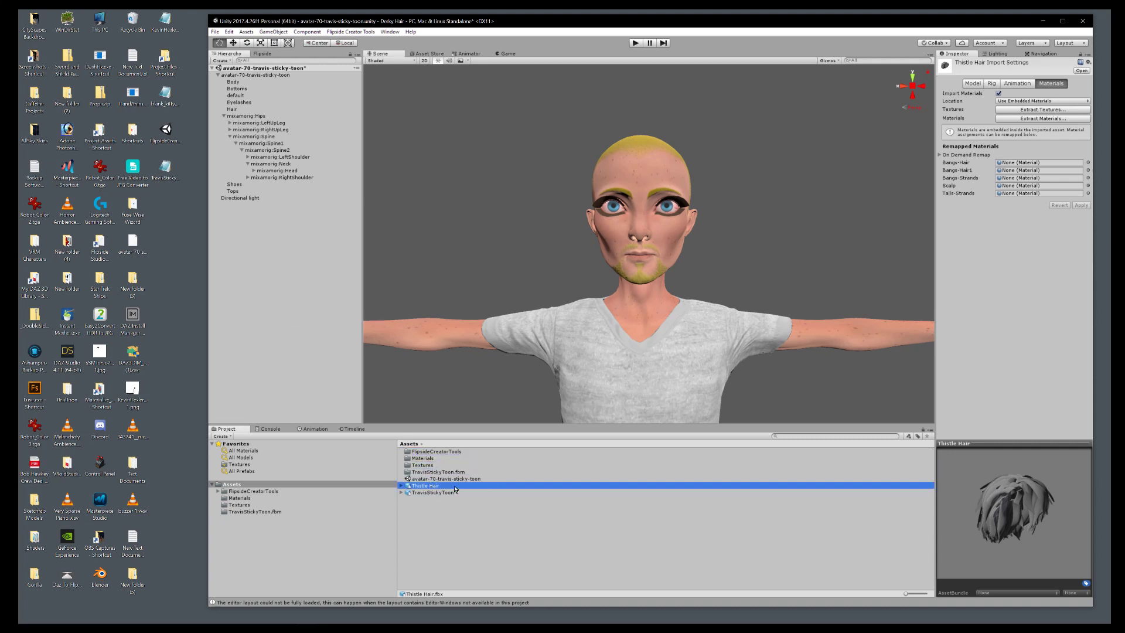
Extract the Thistle Hair textures into the Textures folder
left_click(1024, 110)
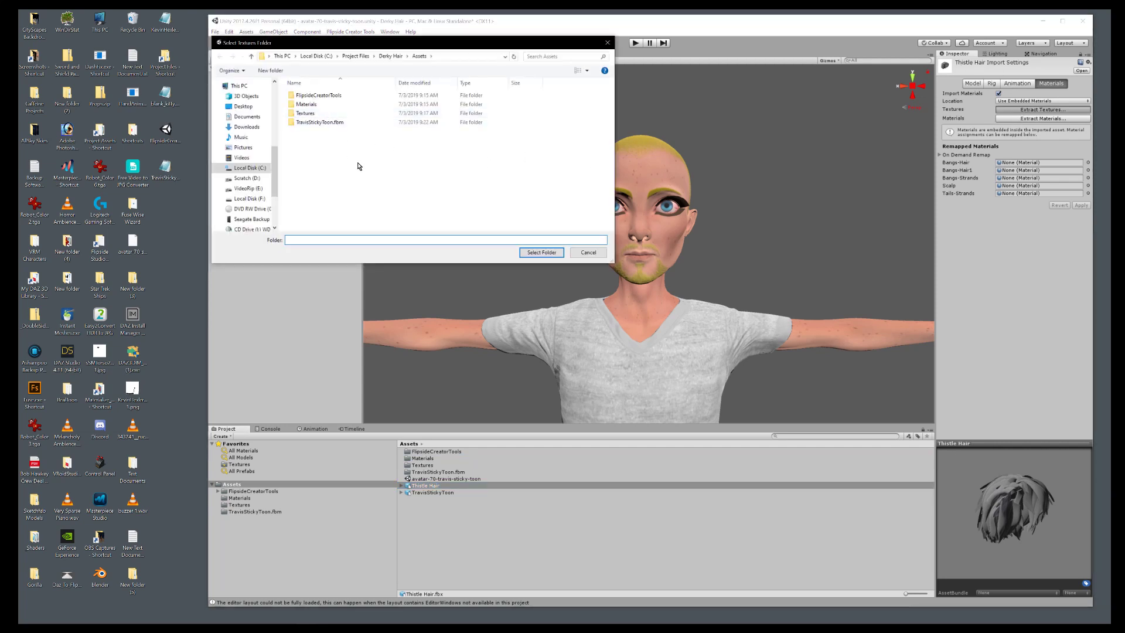
left_click(339, 114)
left_click(542, 253)
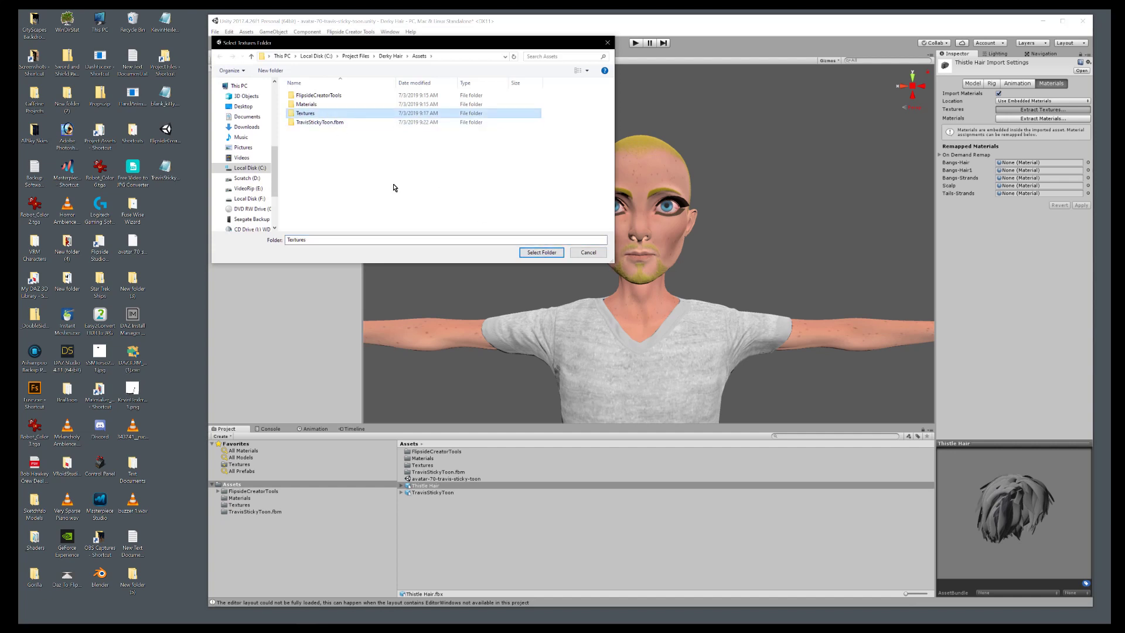
left_click(541, 253)
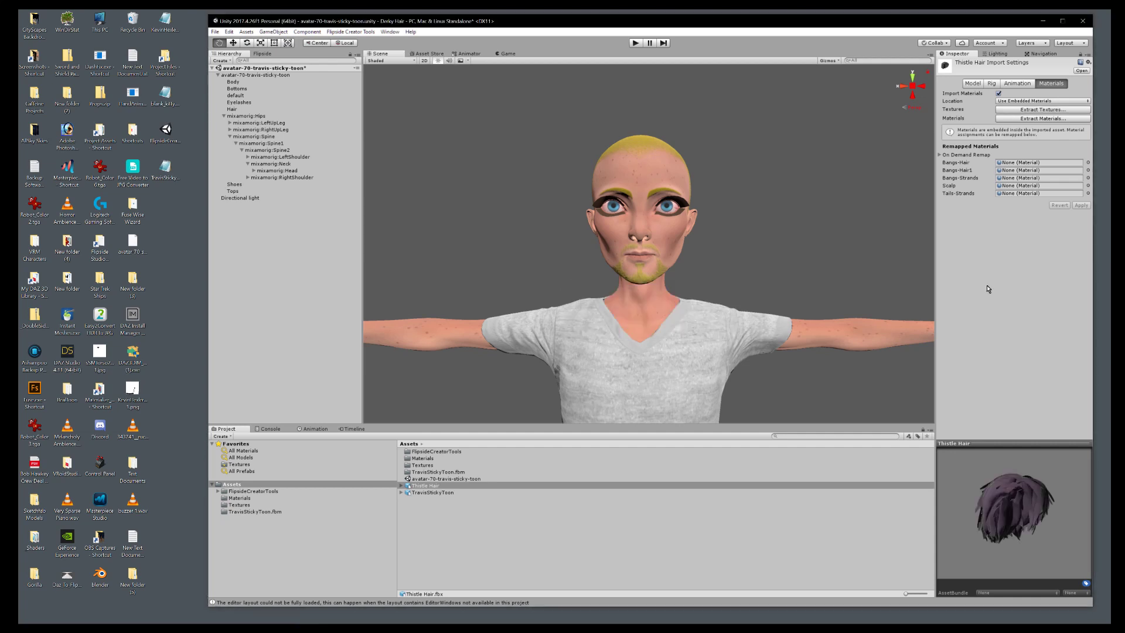
Extract the hair's materials into the project and open Textures to view LLF-TB-LongT7
left_click(1040, 119)
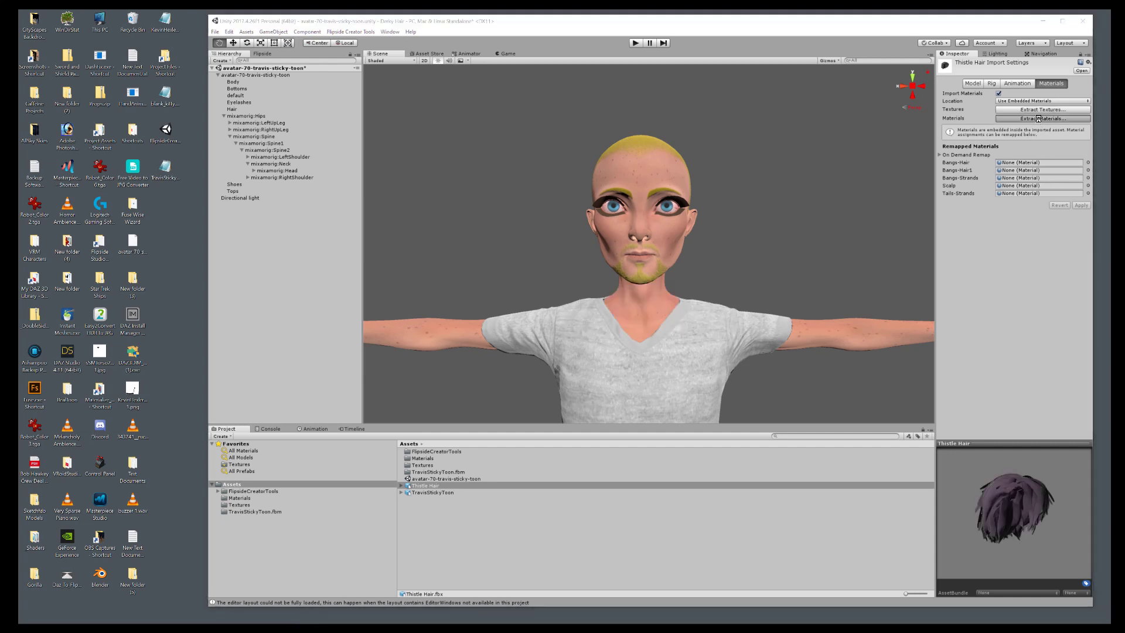
left_click(541, 253)
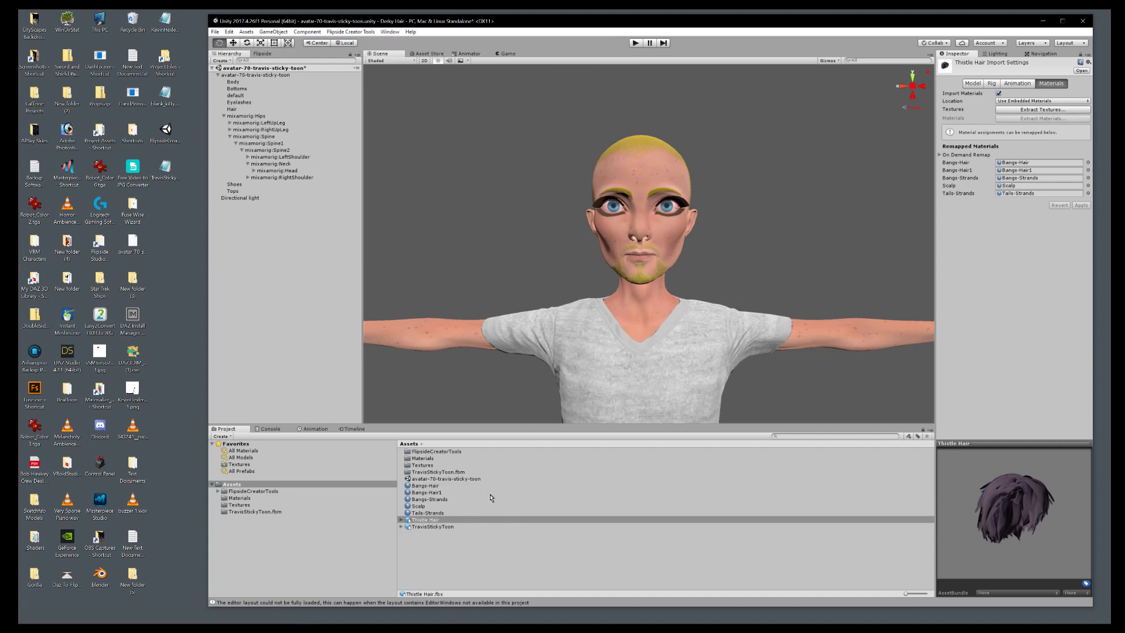
left_click(423, 467)
double_click(423, 467)
left_click(423, 466)
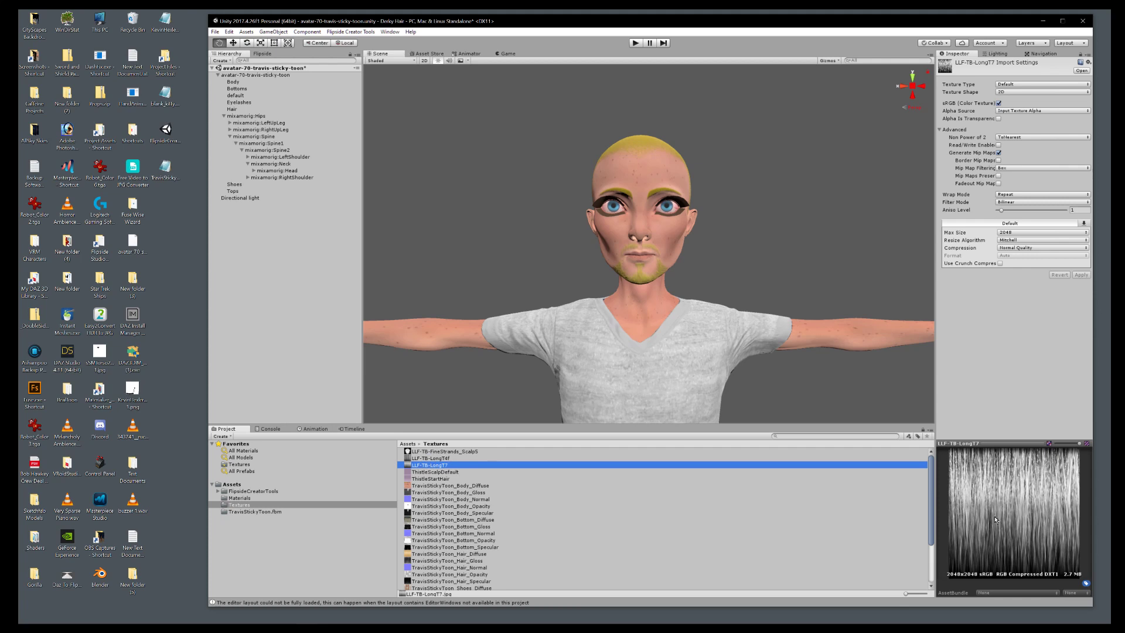
Inspect the LLF-TB-LongT4f, LLF-TB-FineStrands_ScalpS and LLF-TB-LongT7 textures
left_click(438, 459)
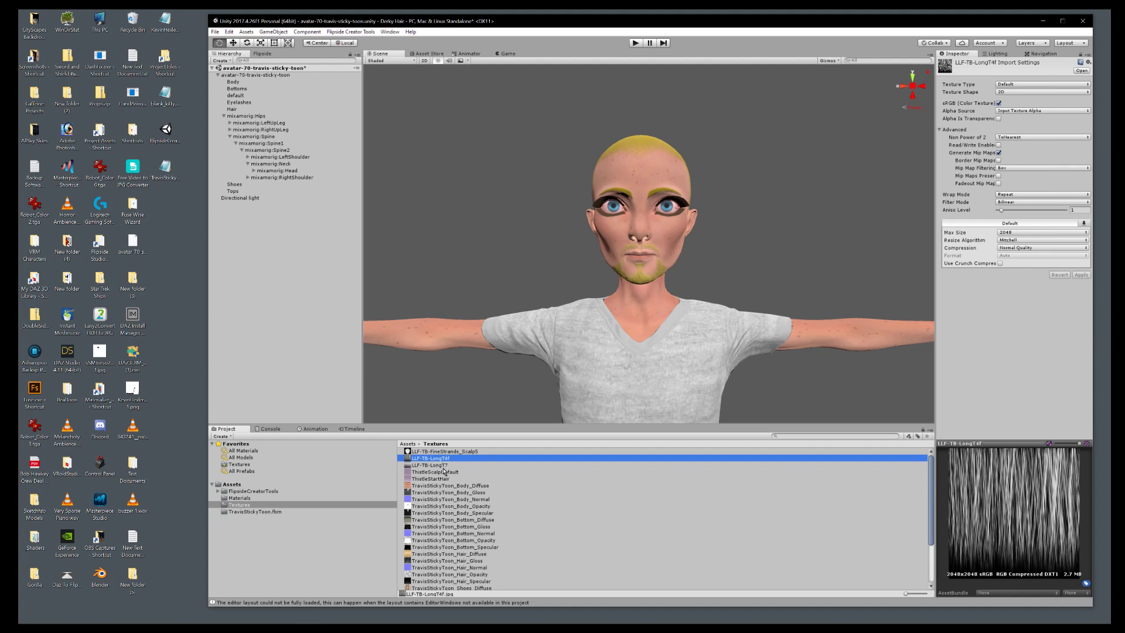
left_click(450, 451)
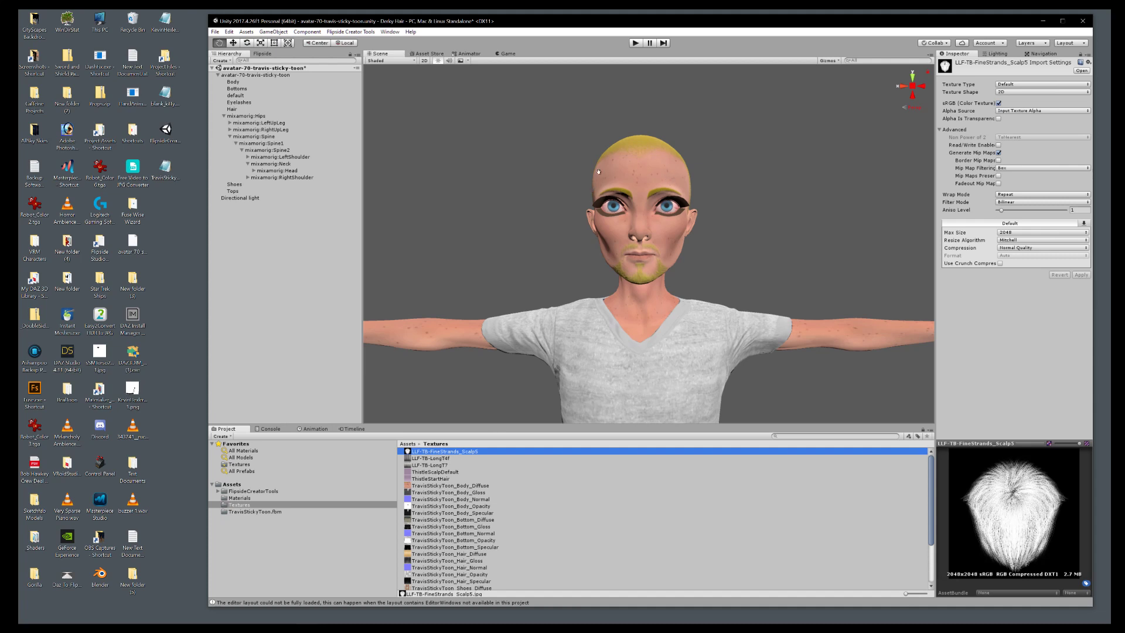
left_click(455, 458)
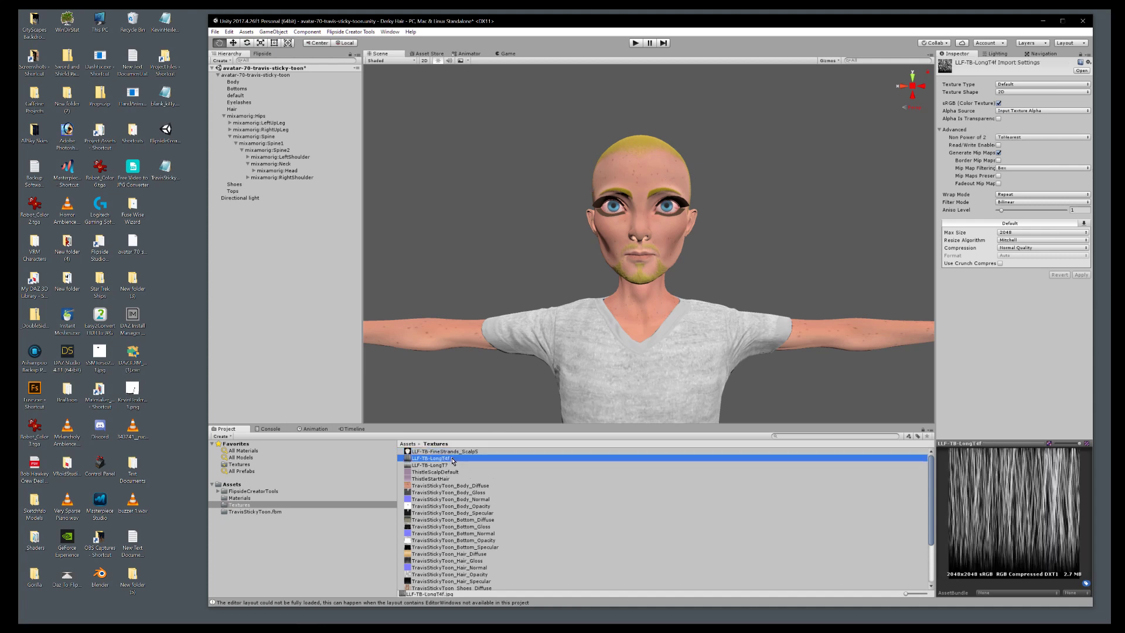
left_click(453, 465)
Select all three LLF-TB textures, set Alpha Source to From Gray Scale and enable Alpha Is Transparency
left_click(457, 458)
key("Down")
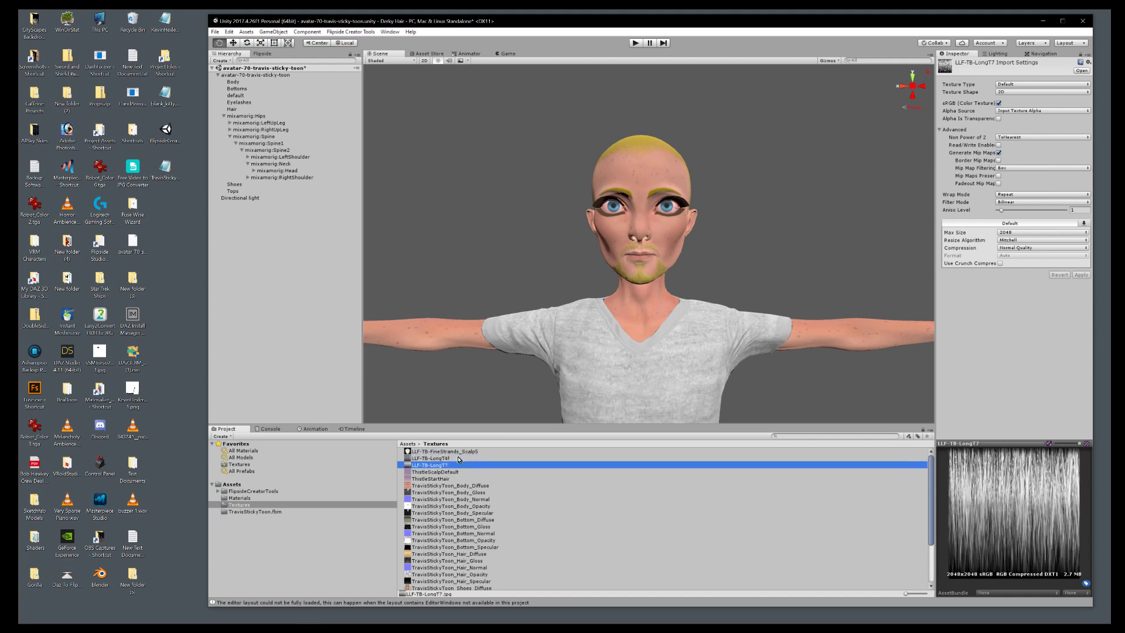
key("shift+Up")
key("shift+Up")
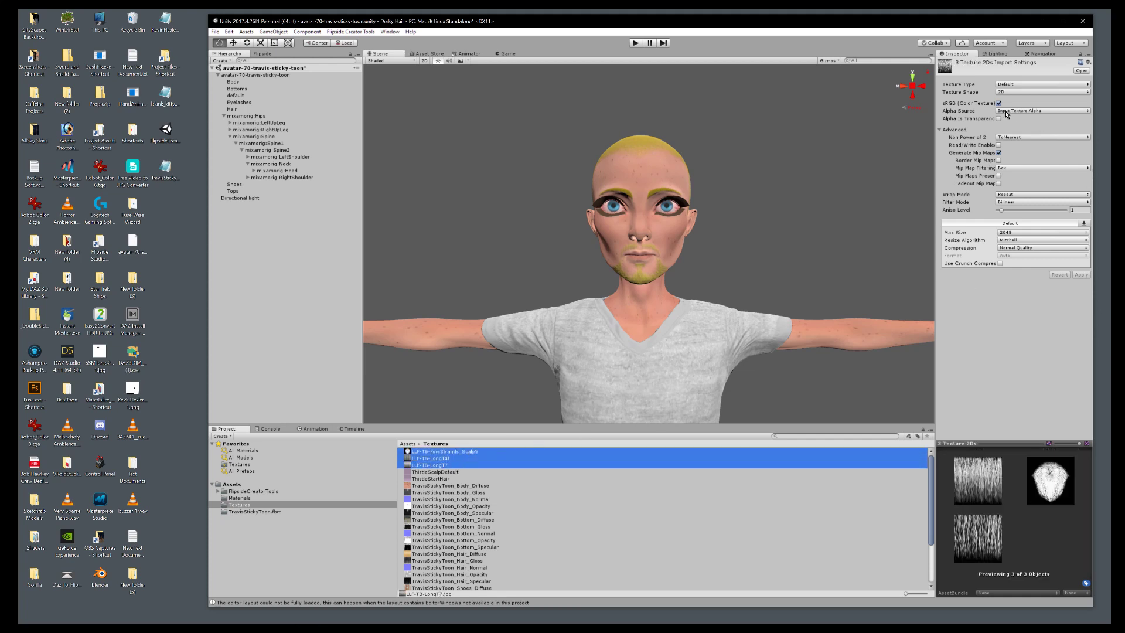
left_click(1008, 111)
left_click(1025, 137)
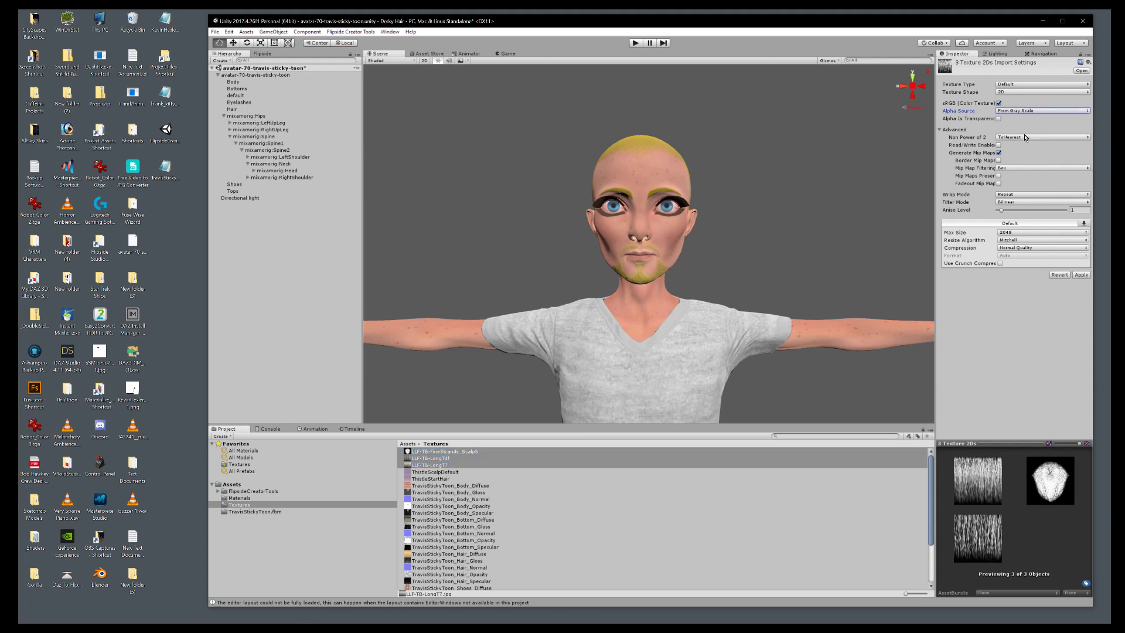
left_click(999, 119)
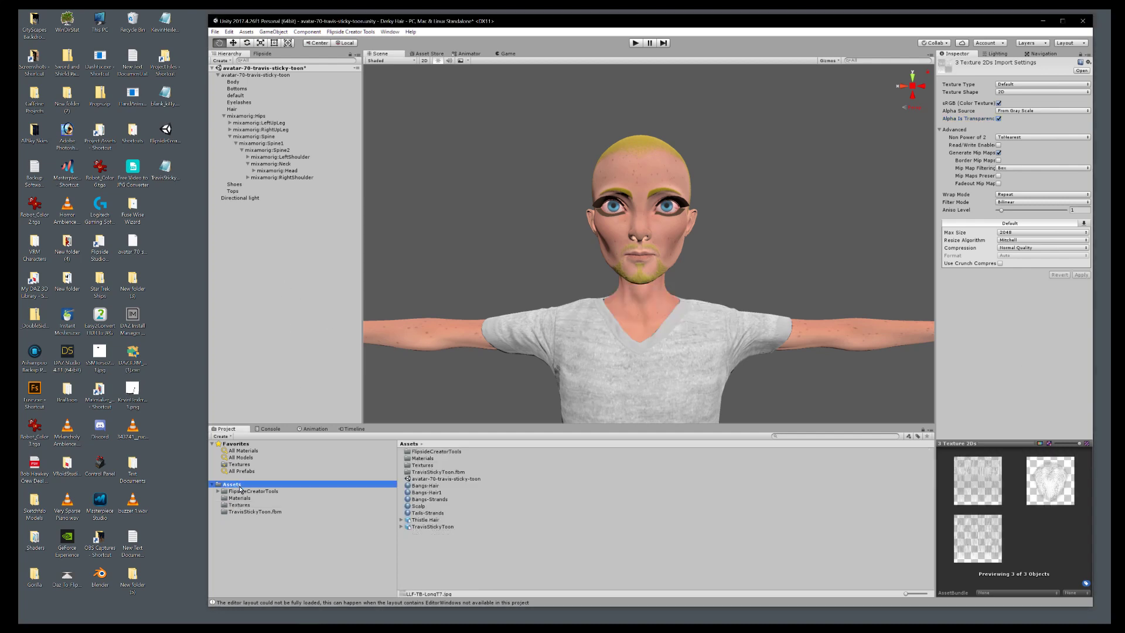
Drag Thistle Hair from the Assets folder onto the mixamorig:Head bone in the Hierarchy
left_click(234, 485)
left_click_drag(439, 519, 293, 171)
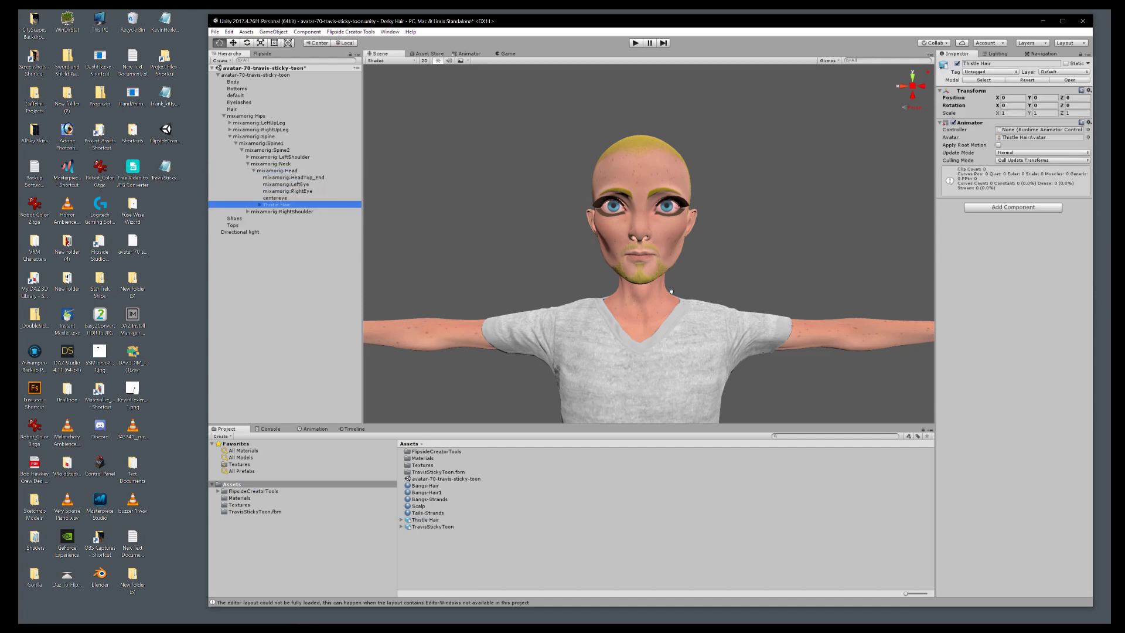
scroll(675, 289, "down", 6)
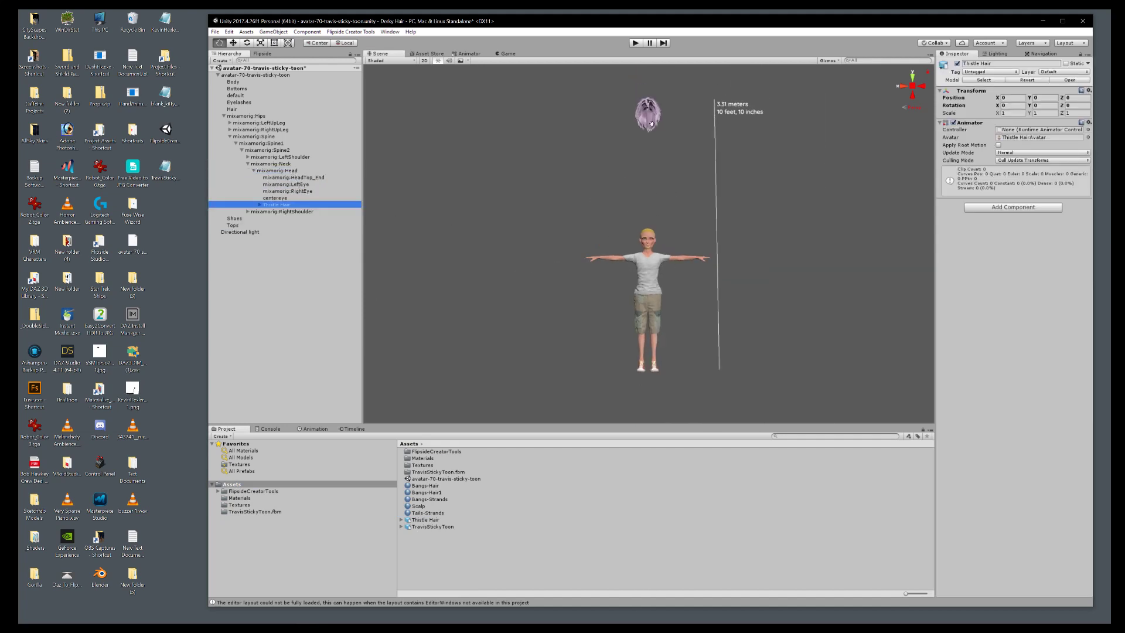
scroll(684, 293, "up", 1)
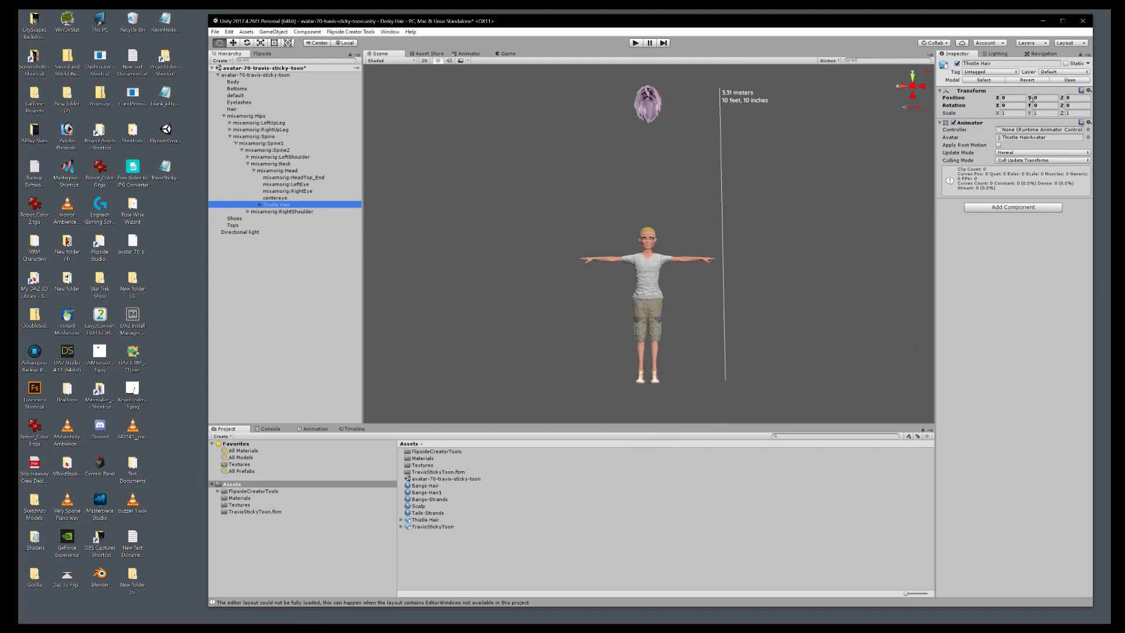
Lower the Thistle Hair to about Y -1.58 so it rests on the avatar's scalp
left_click_drag(1032, 97, 1012, 103)
scroll(830, 285, "up", 8)
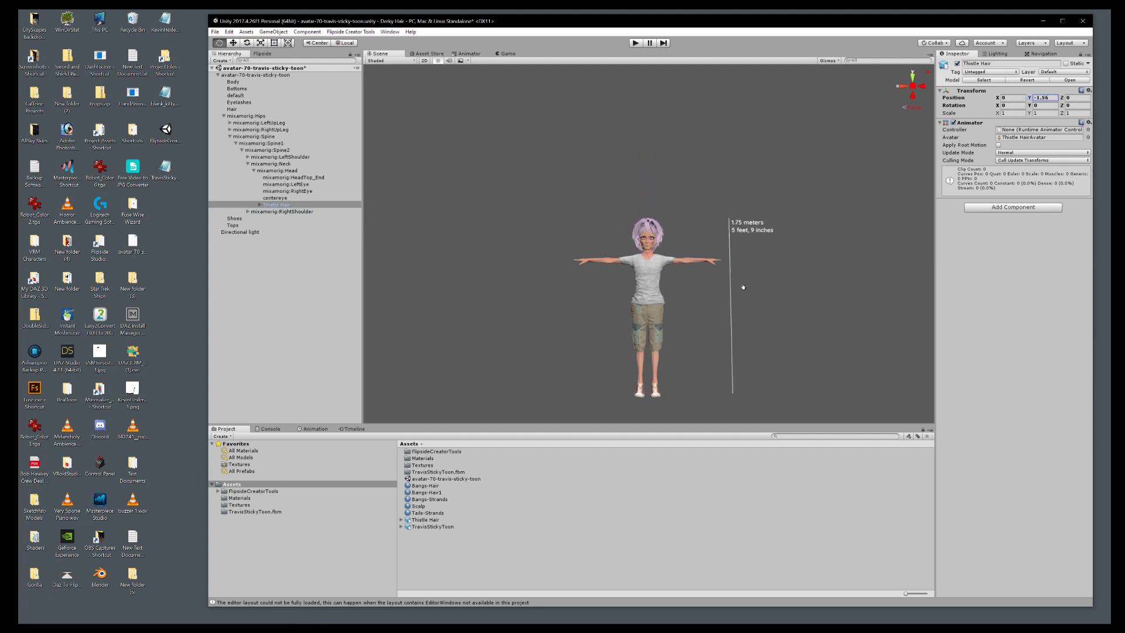
scroll(748, 285, "up", 3)
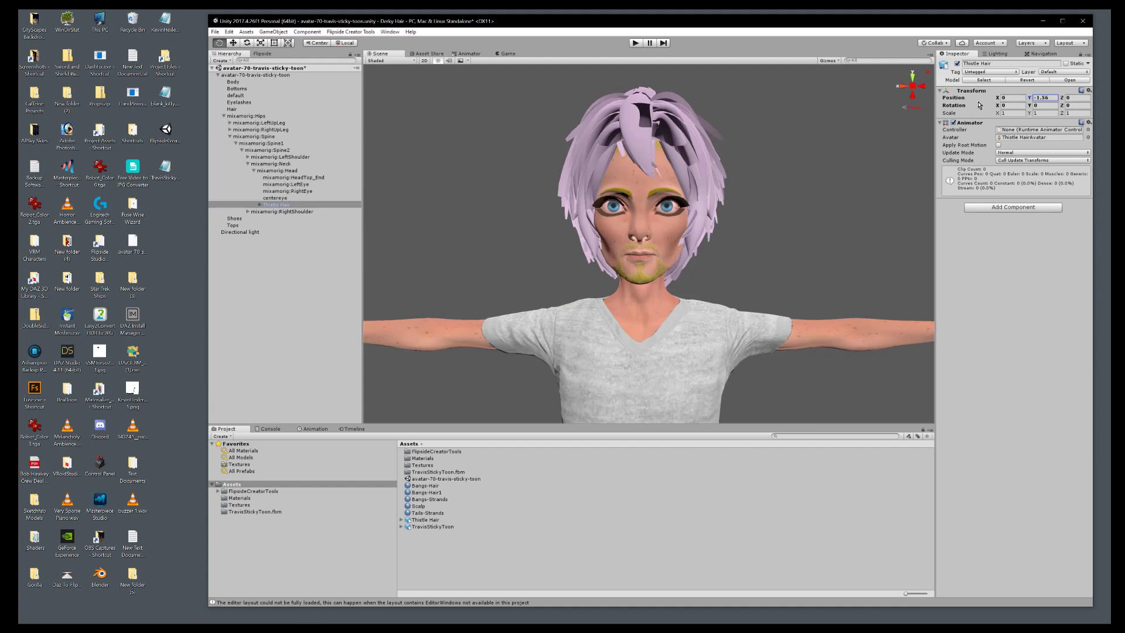
left_click(234, 45)
left_click_drag(646, 174, 645, 196)
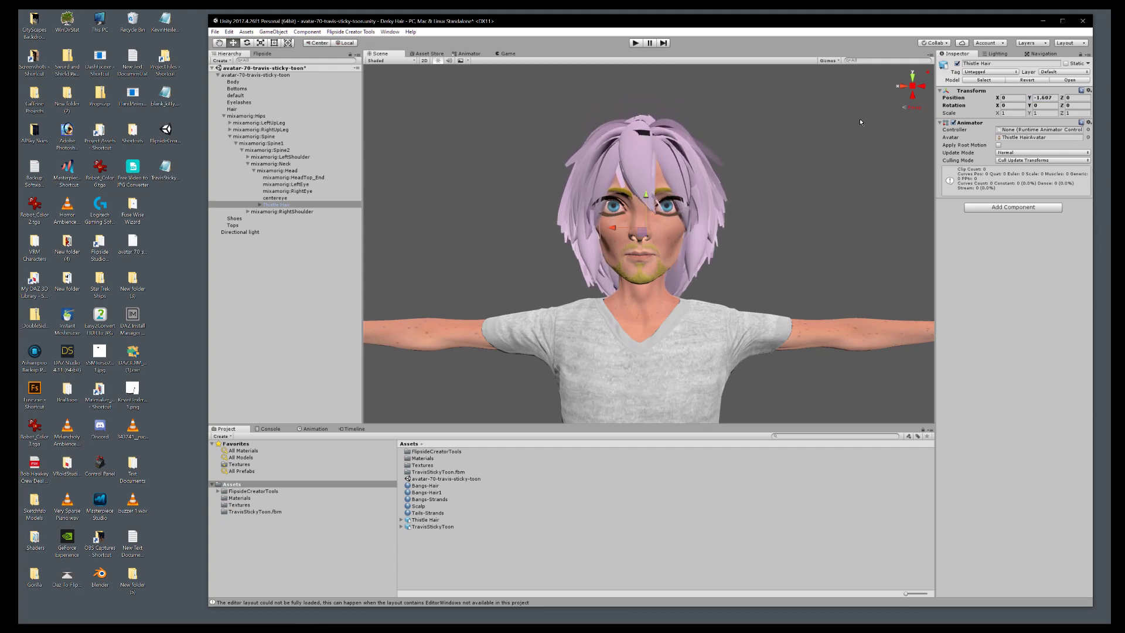
From a side view, nudge the hair slightly forward to Z 0.014
left_click(903, 87)
left_click(218, 43)
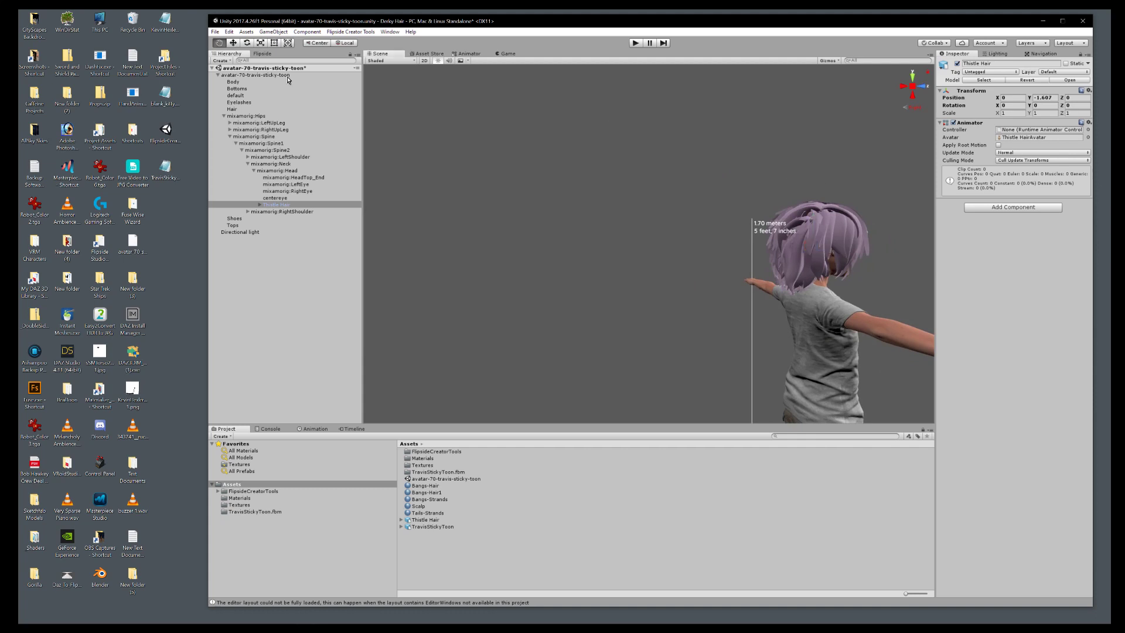
left_click_drag(648, 176, 462, 160)
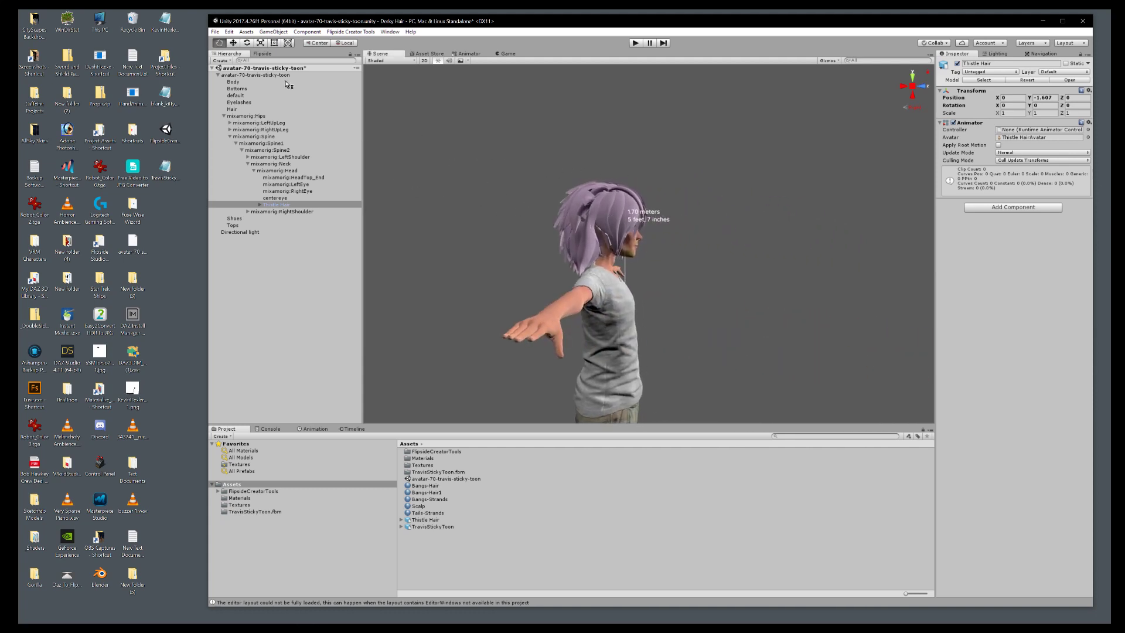
left_click(233, 43)
left_click_drag(630, 232, 617, 222)
Shrink the hair slightly to scale 0.98585, checking the fit from the front view
left_click(260, 42)
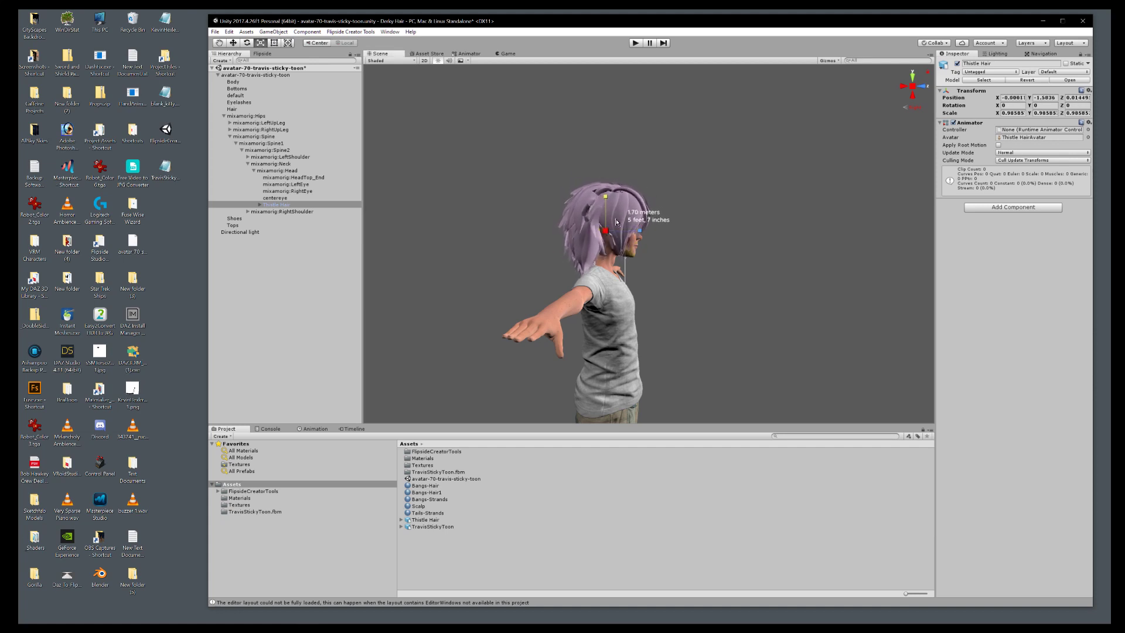
left_click(922, 87)
scroll(727, 288, "up", 3)
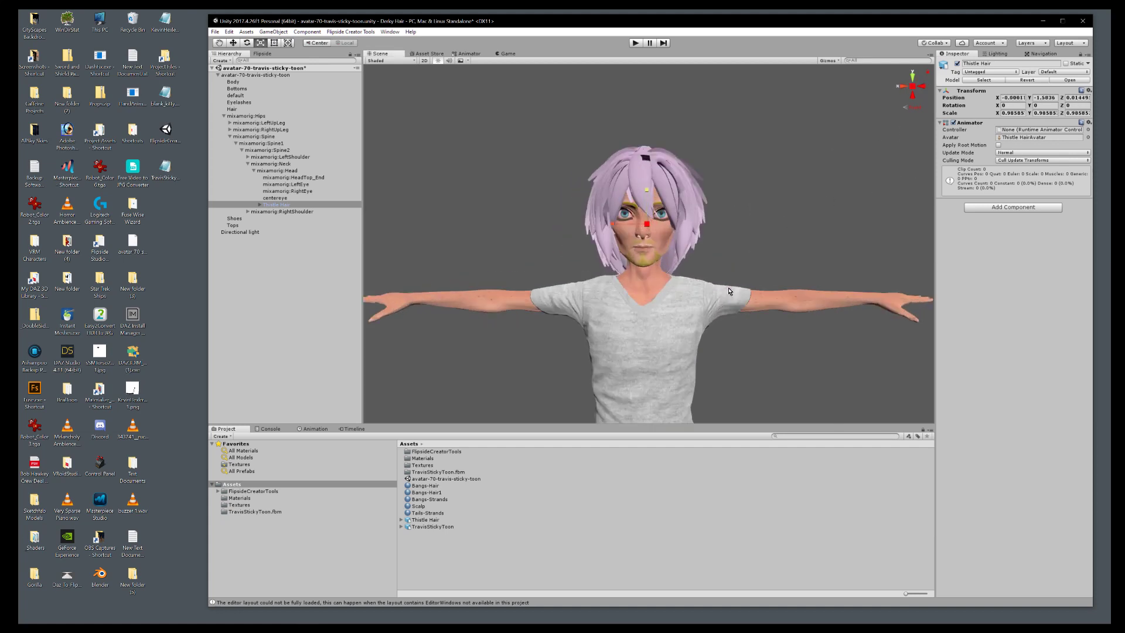
scroll(729, 291, "up", 2)
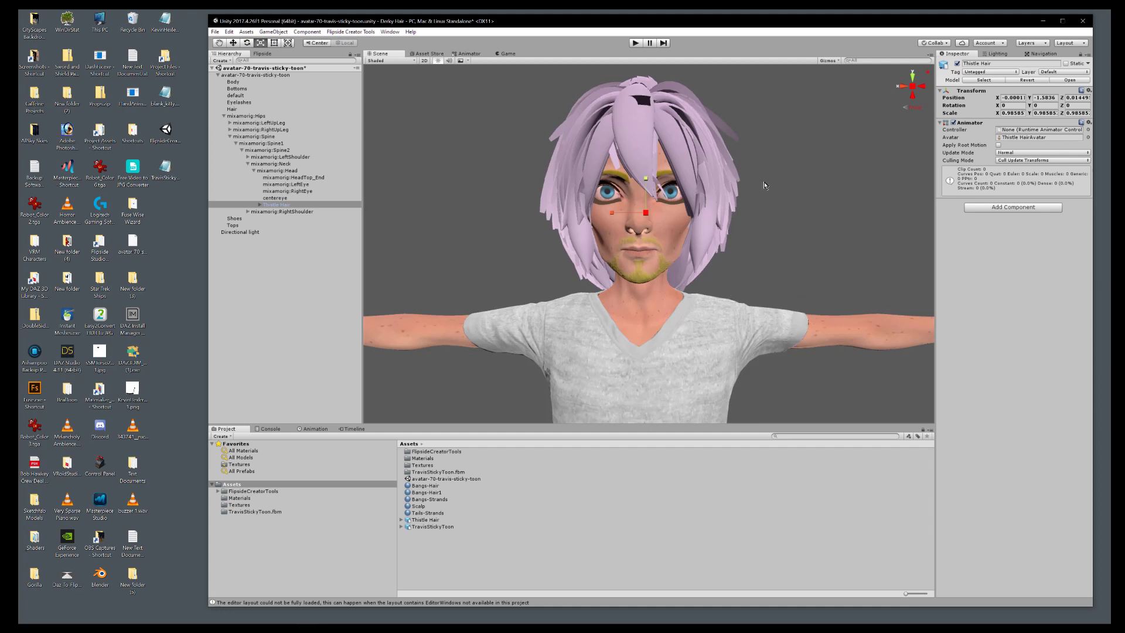
scroll(764, 192, "down", 2)
Expand Thistle Hair and select LLF-ThistleHair3_82079.Shape to see its material slots
left_click(260, 205)
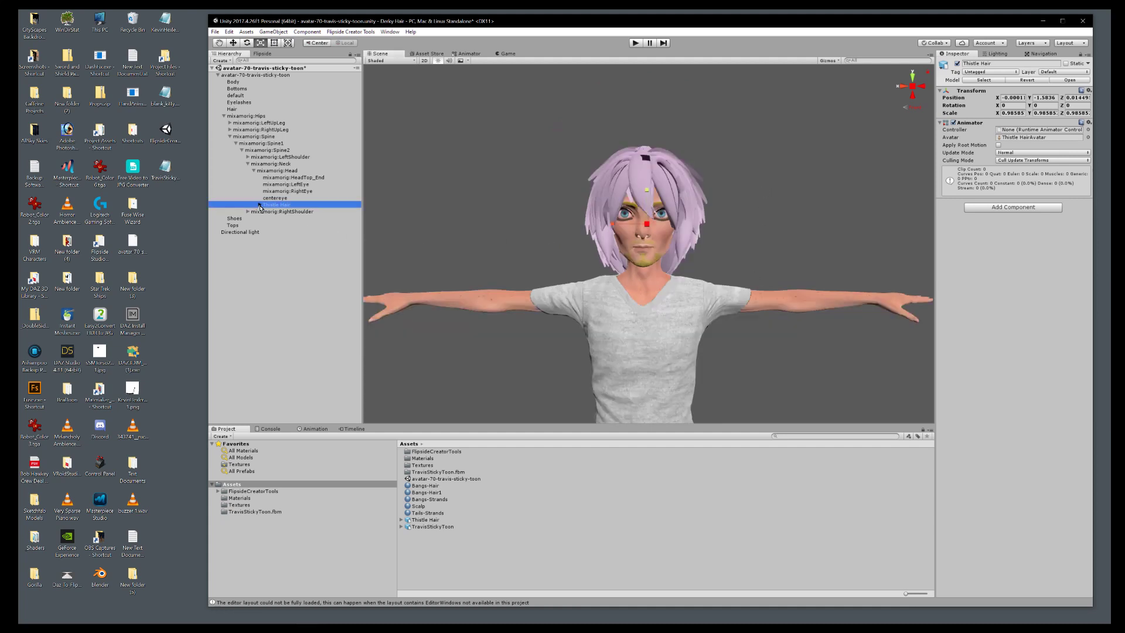
left_click(266, 211)
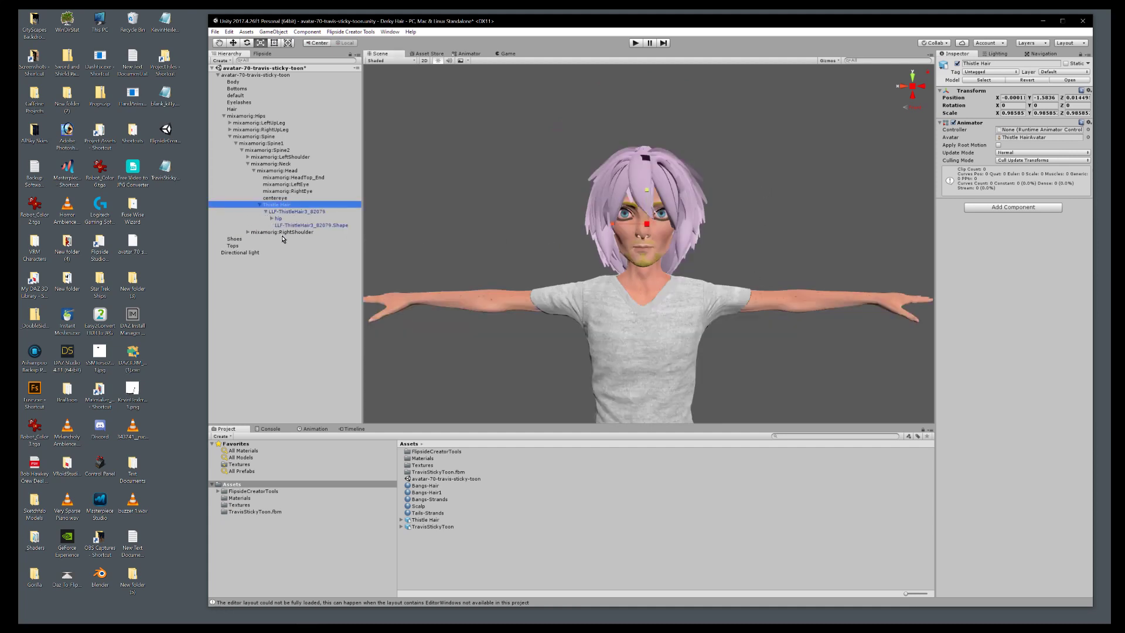
left_click(300, 213)
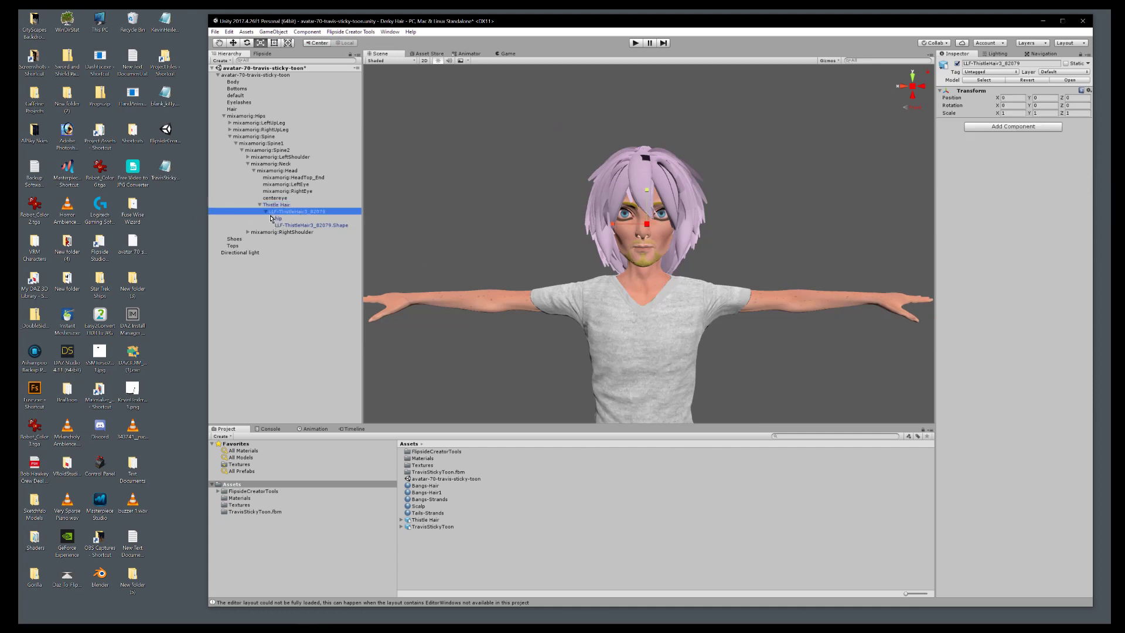
left_click(278, 226)
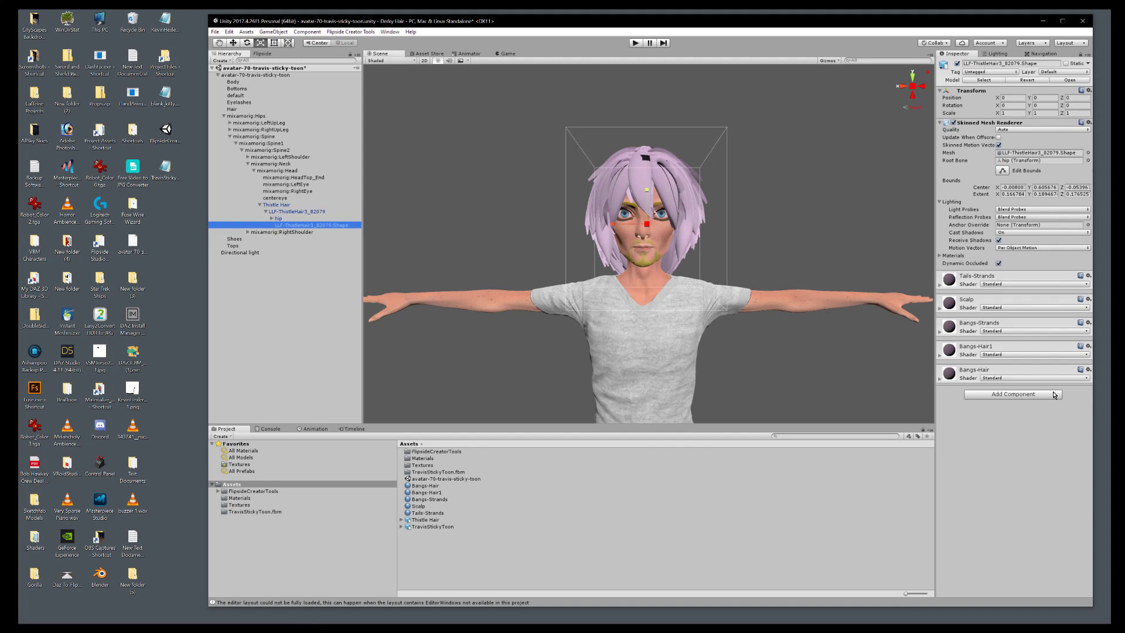
left_click(940, 257)
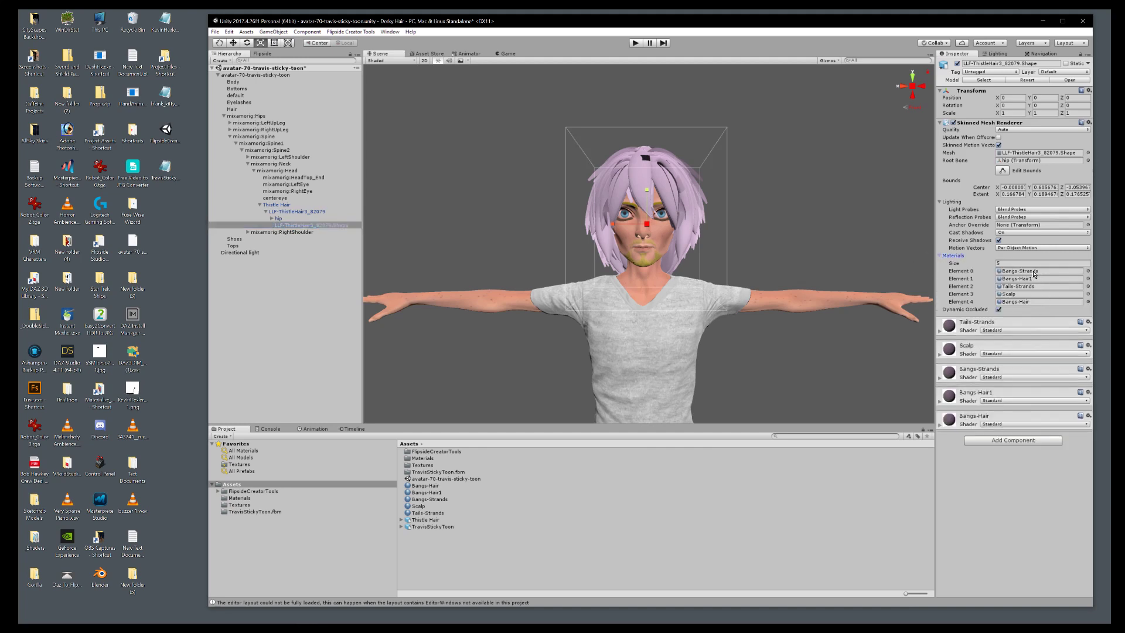
left_click(941, 258)
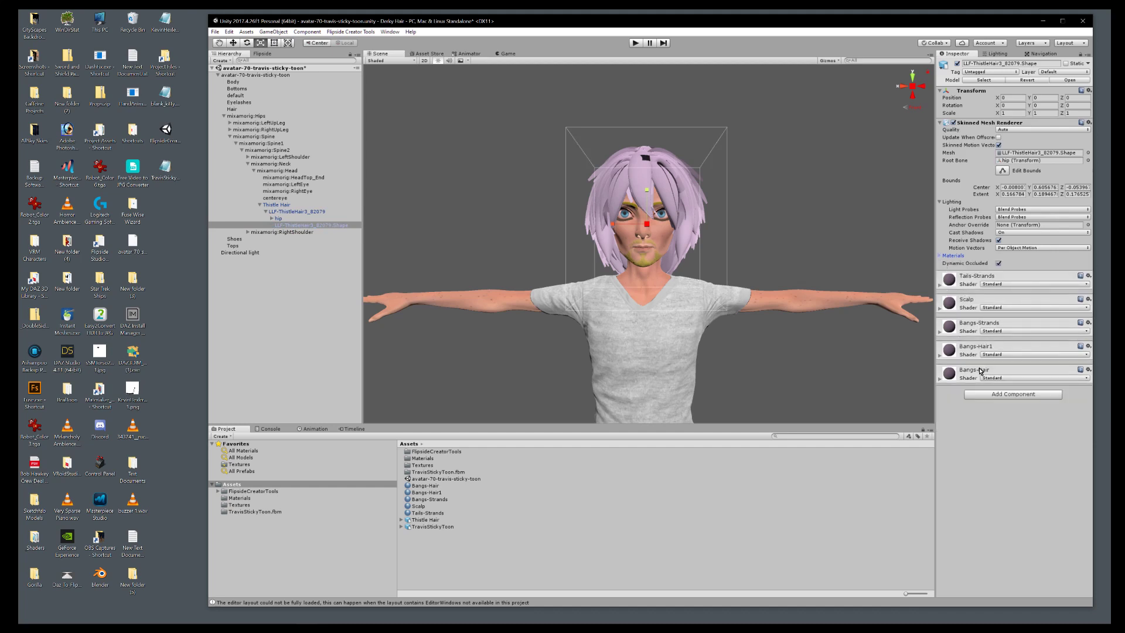
Expand the Bangs-Hair material settings, trying a metallic value before resetting it to 0
left_click(941, 357)
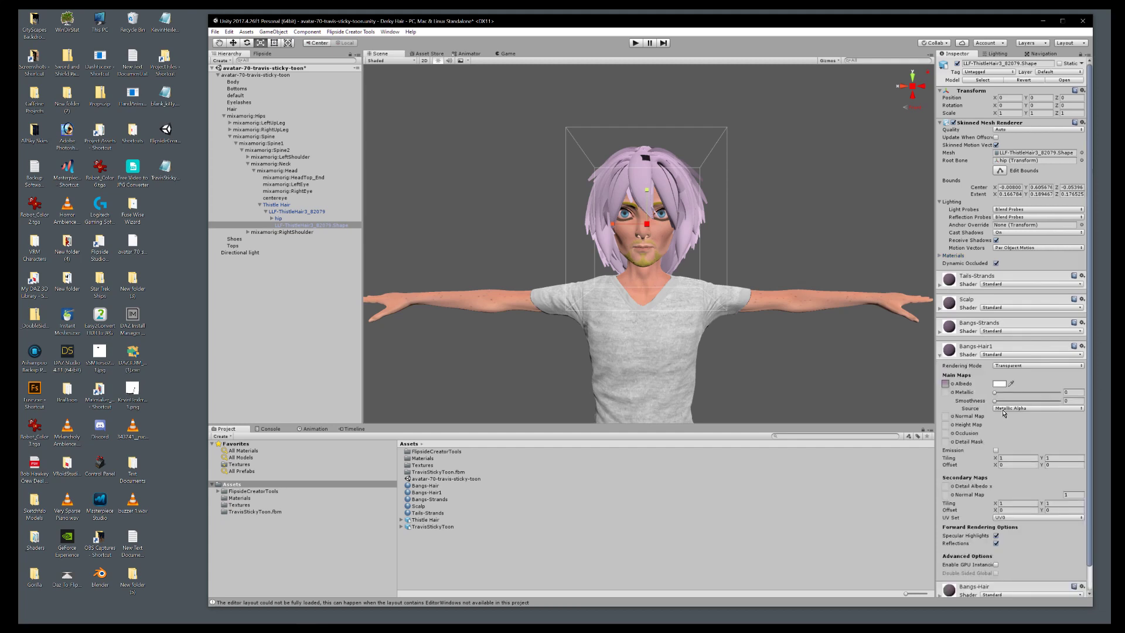
left_click(995, 392)
left_click(941, 356)
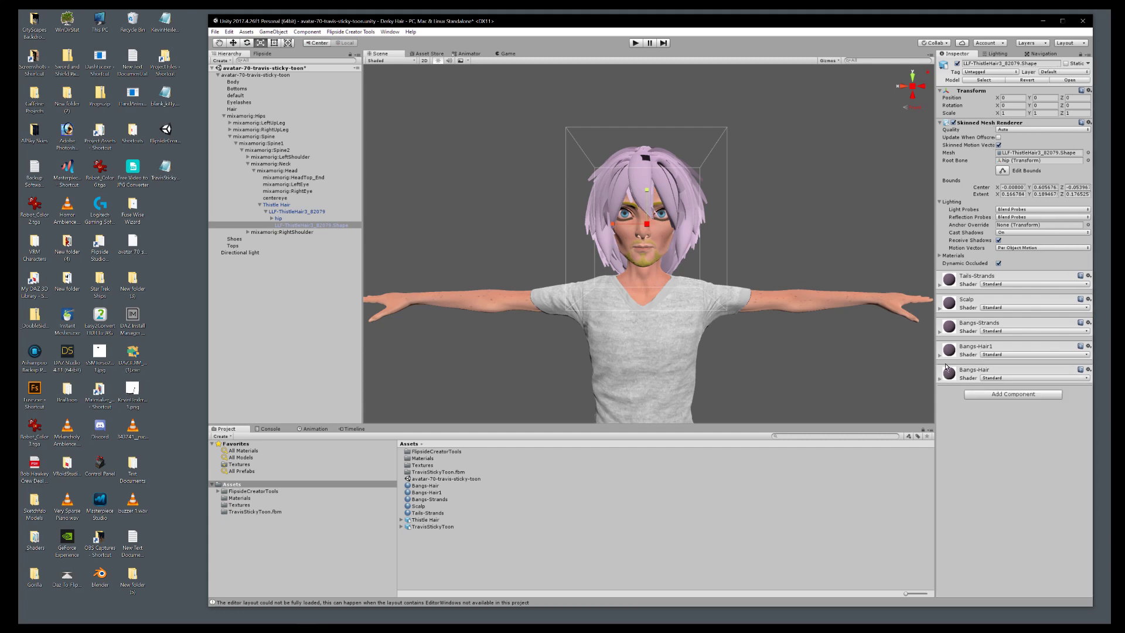
left_click(940, 381)
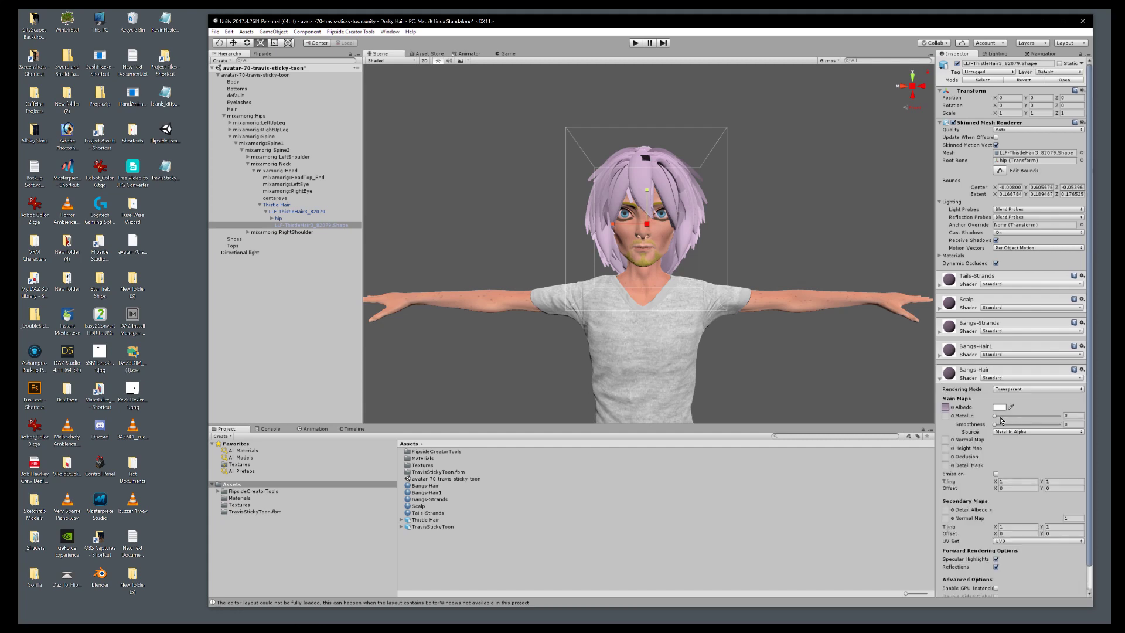
left_click_drag(998, 418, 976, 422)
Open the Textures folder and assign ThistleStartHair as the Bangs-Hair albedo texture
double_click(432, 466)
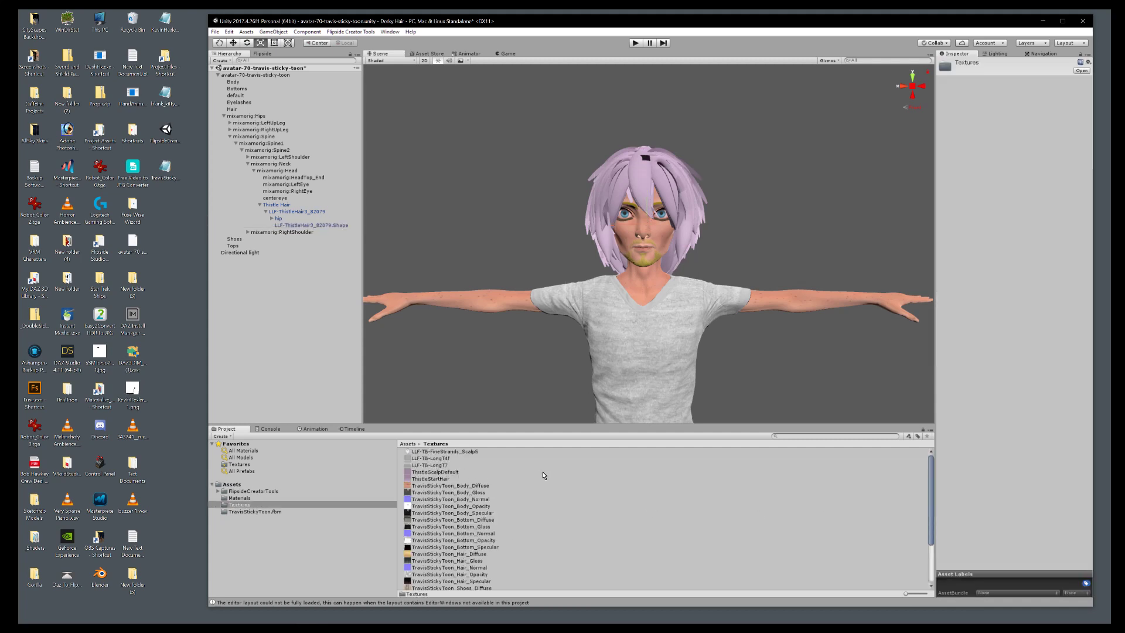
left_click(299, 225)
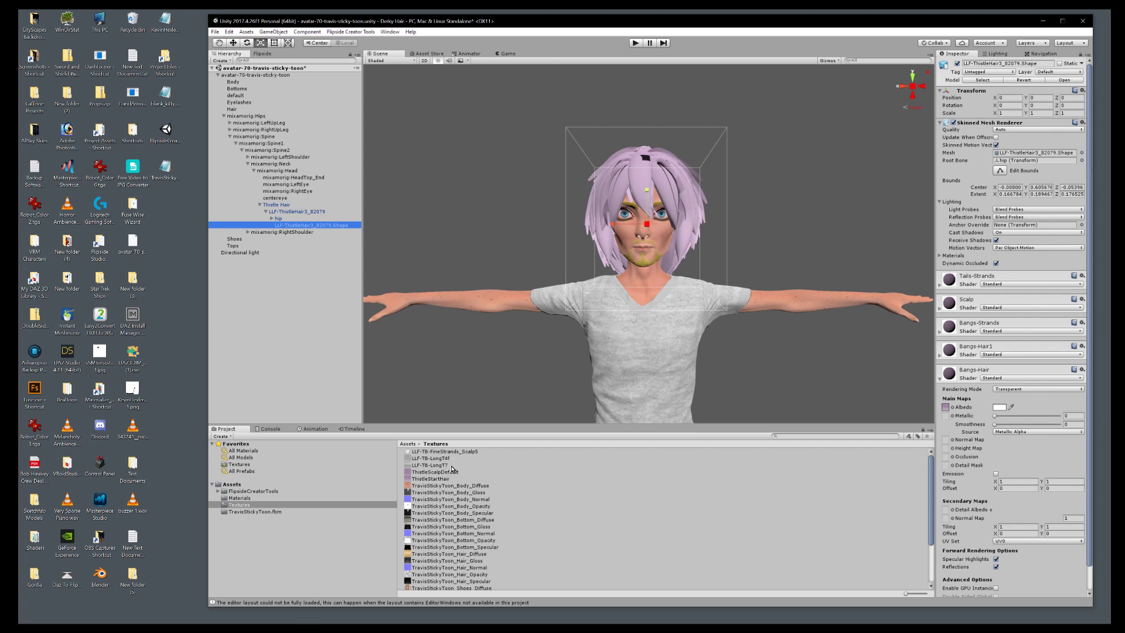
left_click(946, 408, "ctrl")
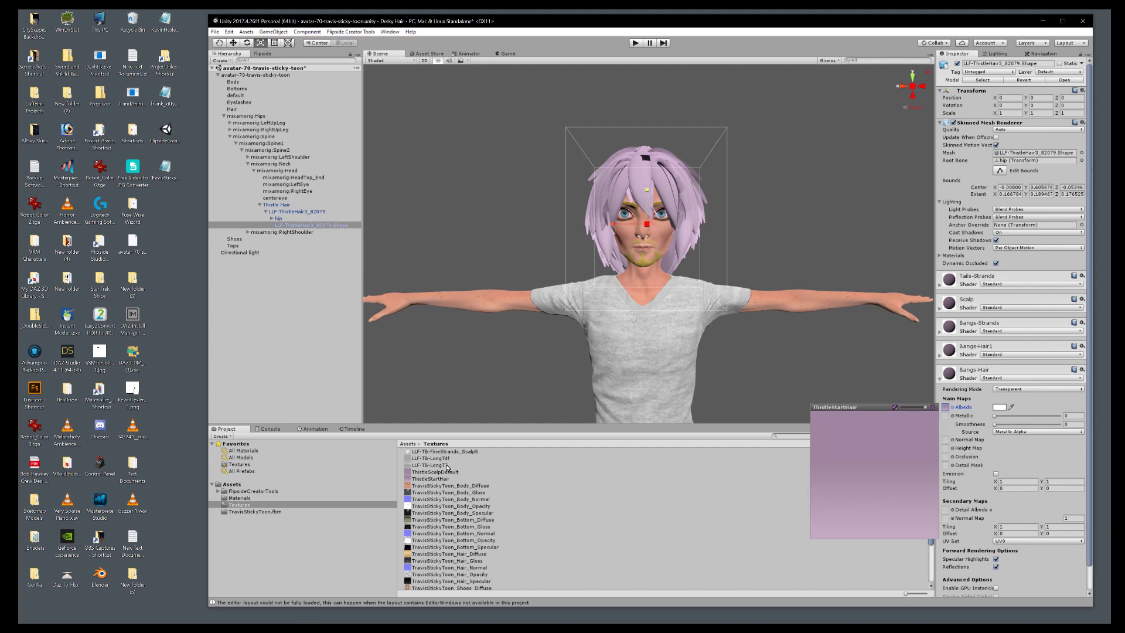
left_click_drag(451, 461, 947, 410)
scroll(623, 249, "up", 3)
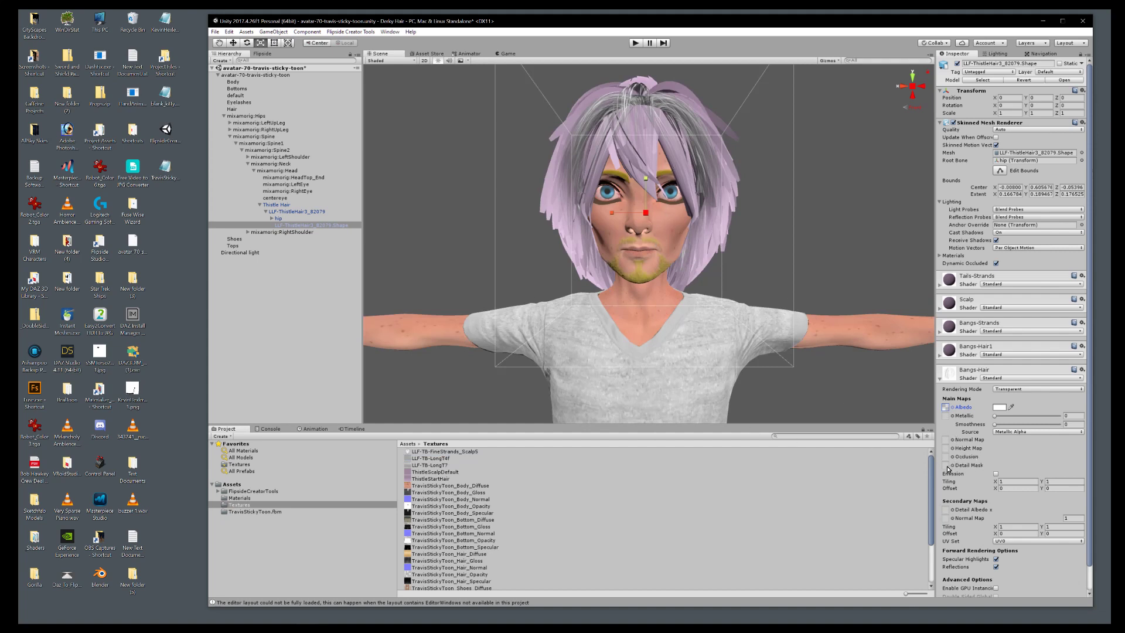
left_click_drag(449, 480, 947, 512)
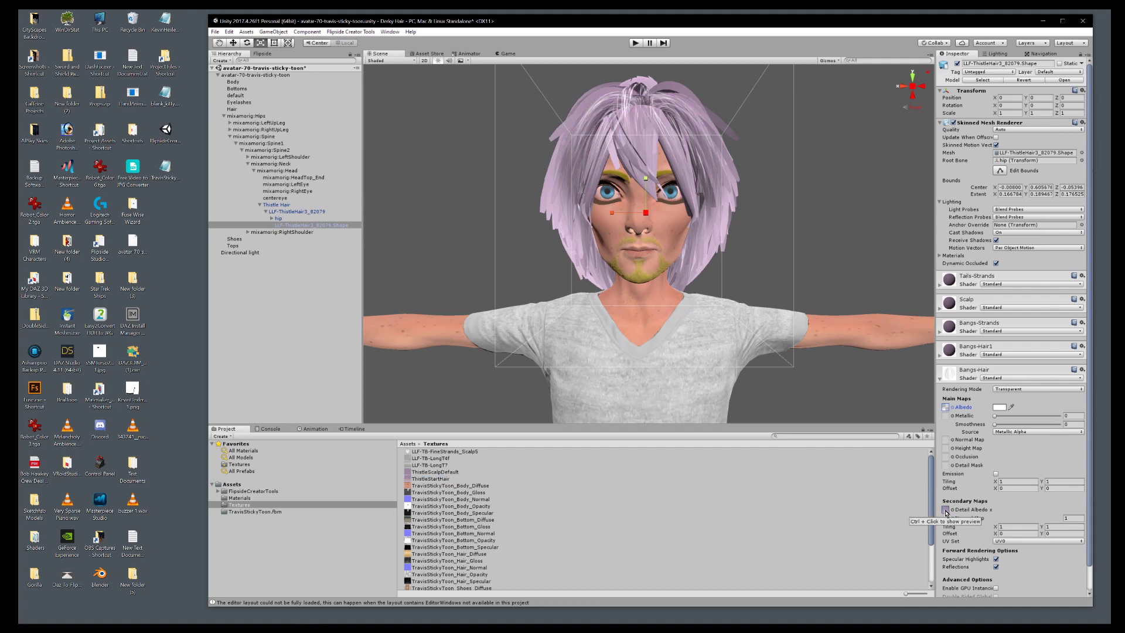
Use LLF-TB-LongT7 as the Bangs-Hair1 albedo and LLF-TB-LongT4f as the Bangs-Strands albedo
left_click(939, 356)
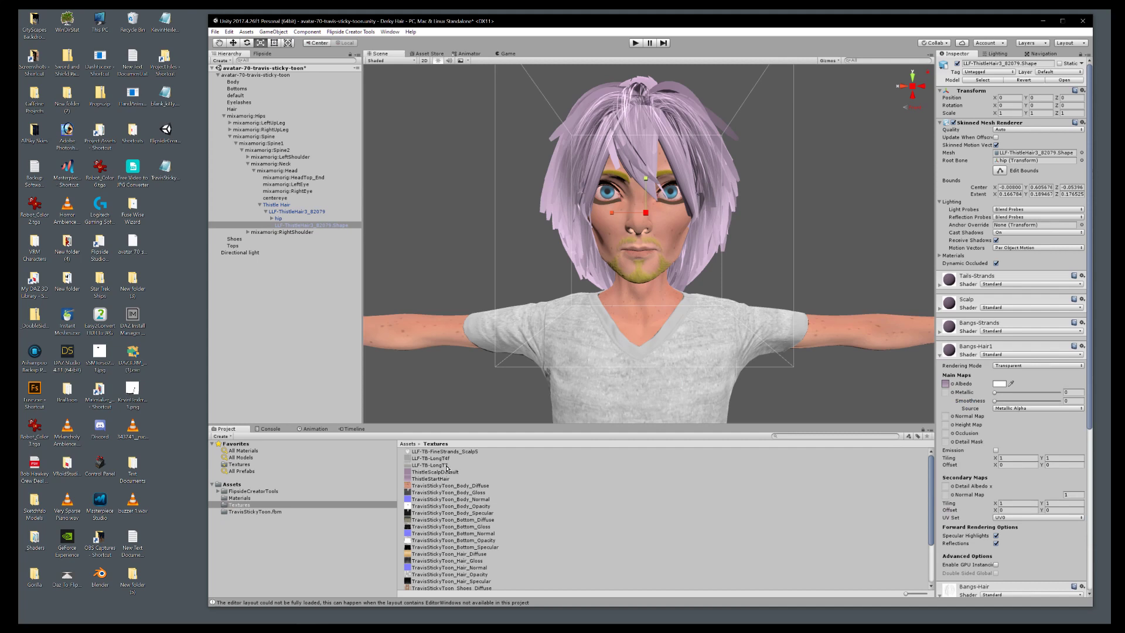
left_click_drag(447, 466, 945, 386)
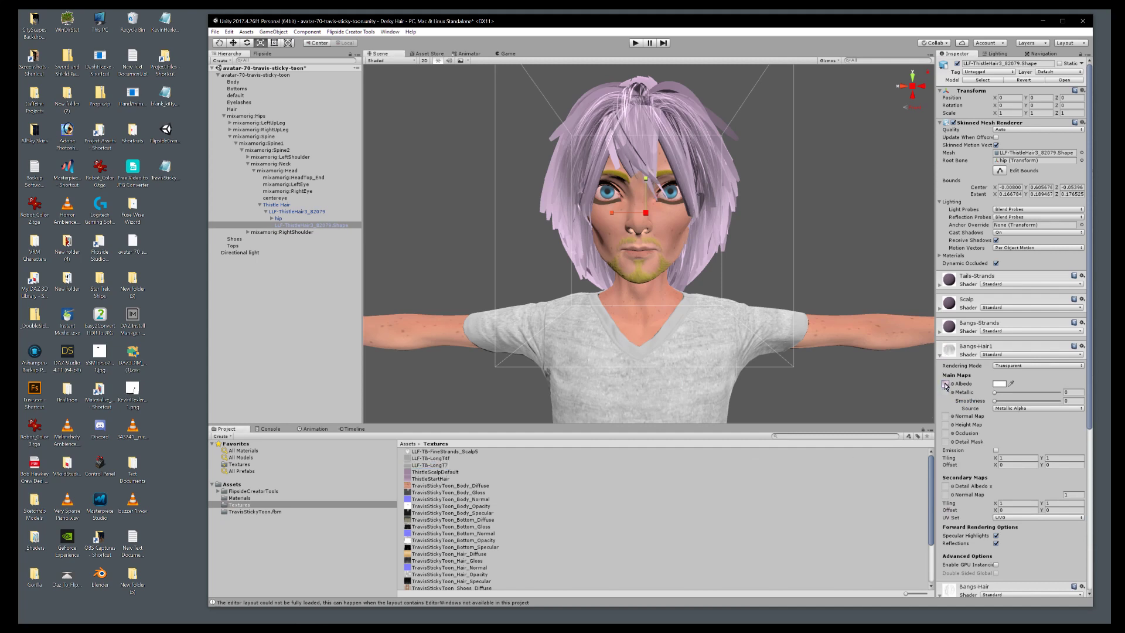
left_click(941, 332)
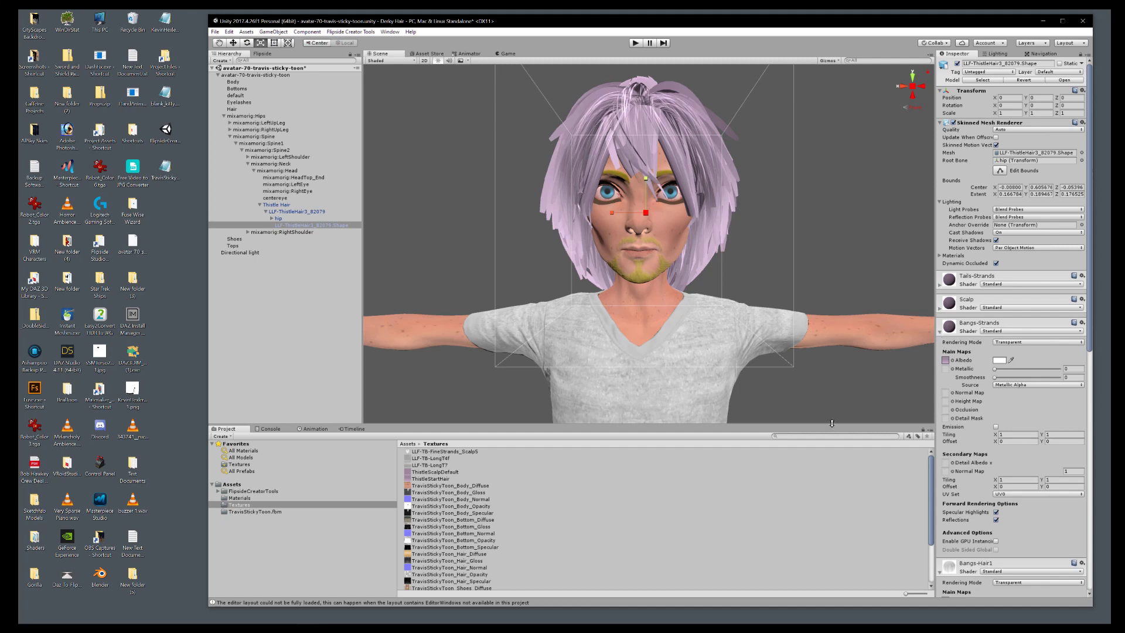
left_click(446, 460)
left_click_drag(856, 438, 945, 363)
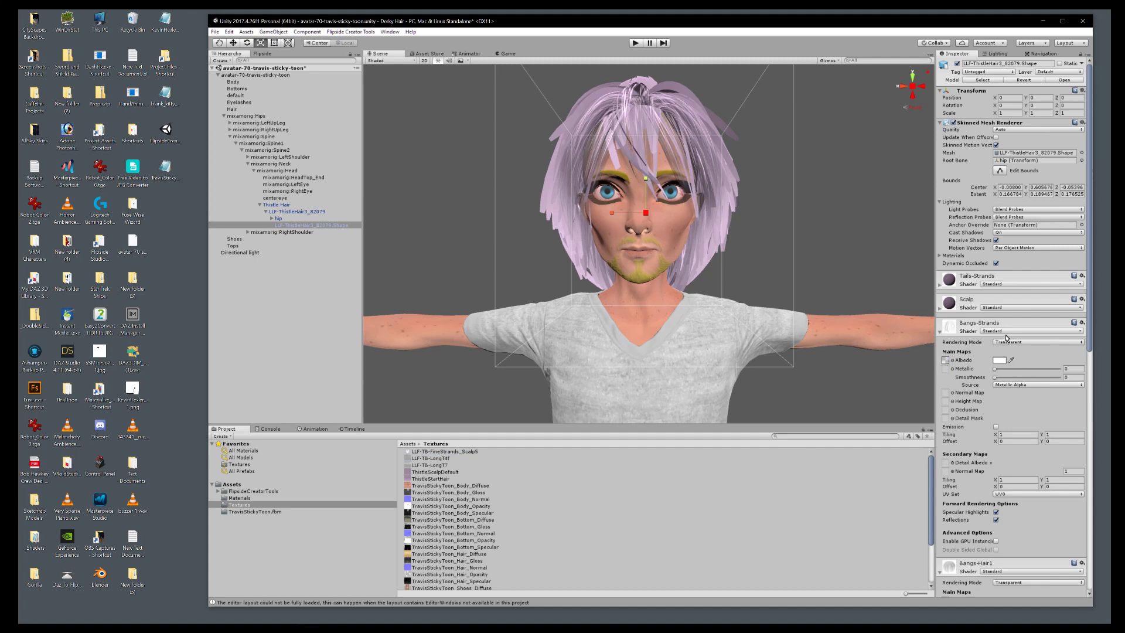
left_click(940, 334)
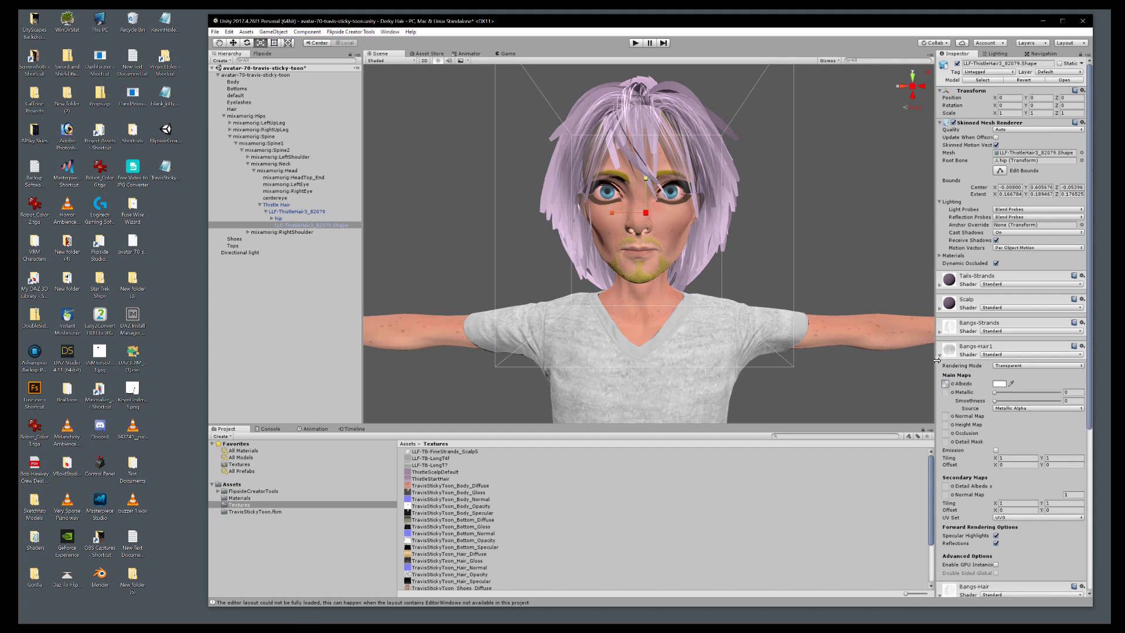
left_click(940, 356)
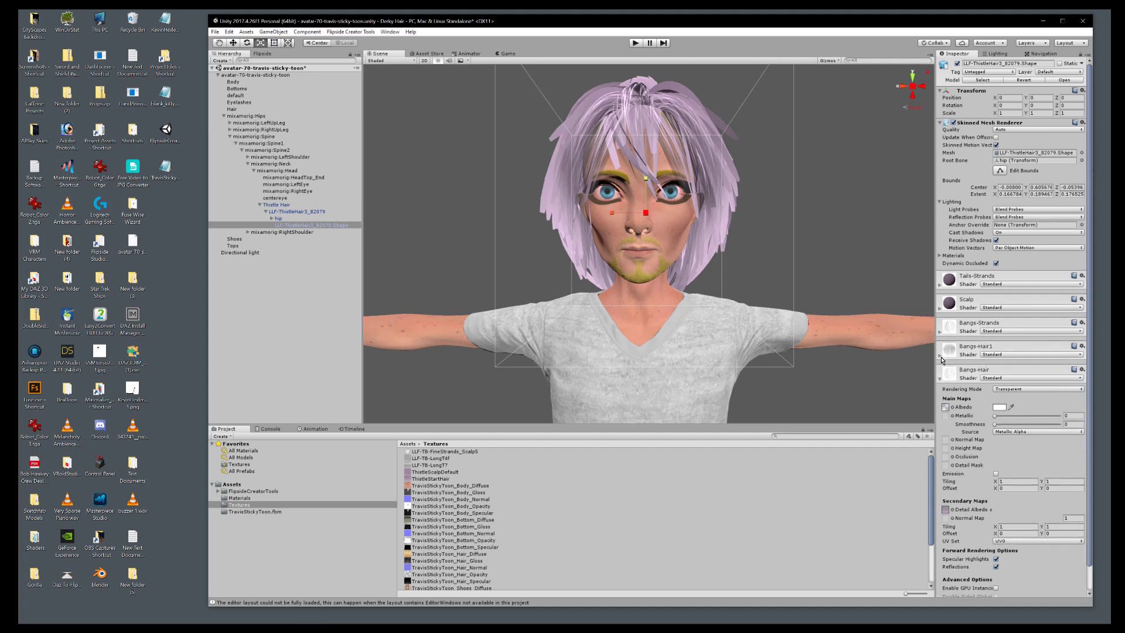
Switch Bangs-Hair, Bangs-Hair1 and Bangs-Strands to Cutout, lowering each alpha cutoff (Bangs-Strands about 0.159)
left_click(1030, 389)
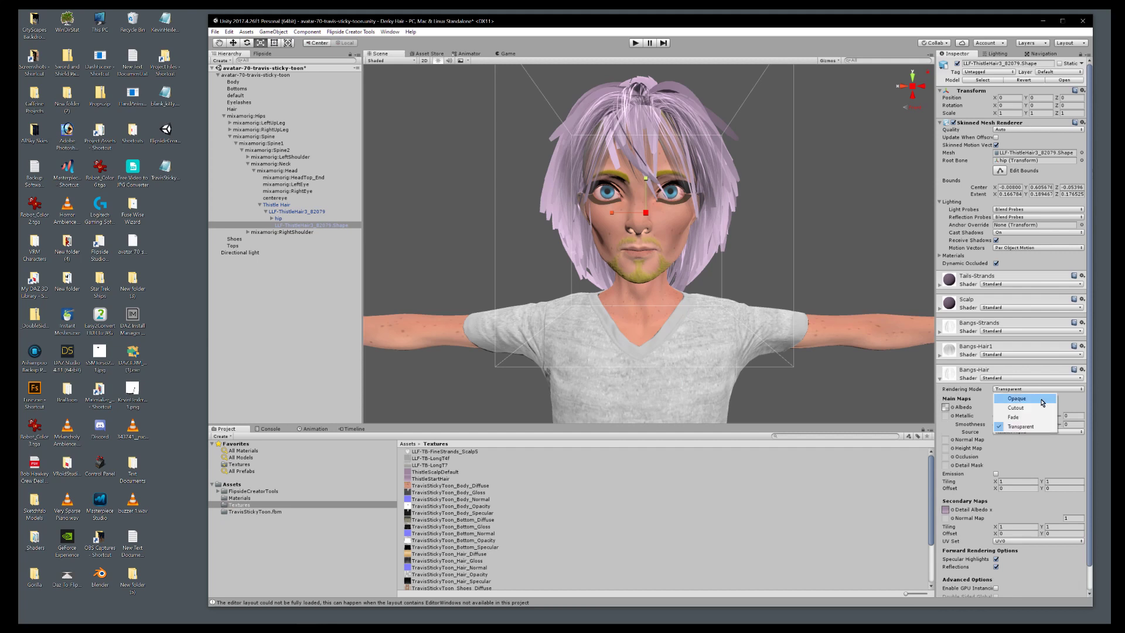
left_click(1033, 409)
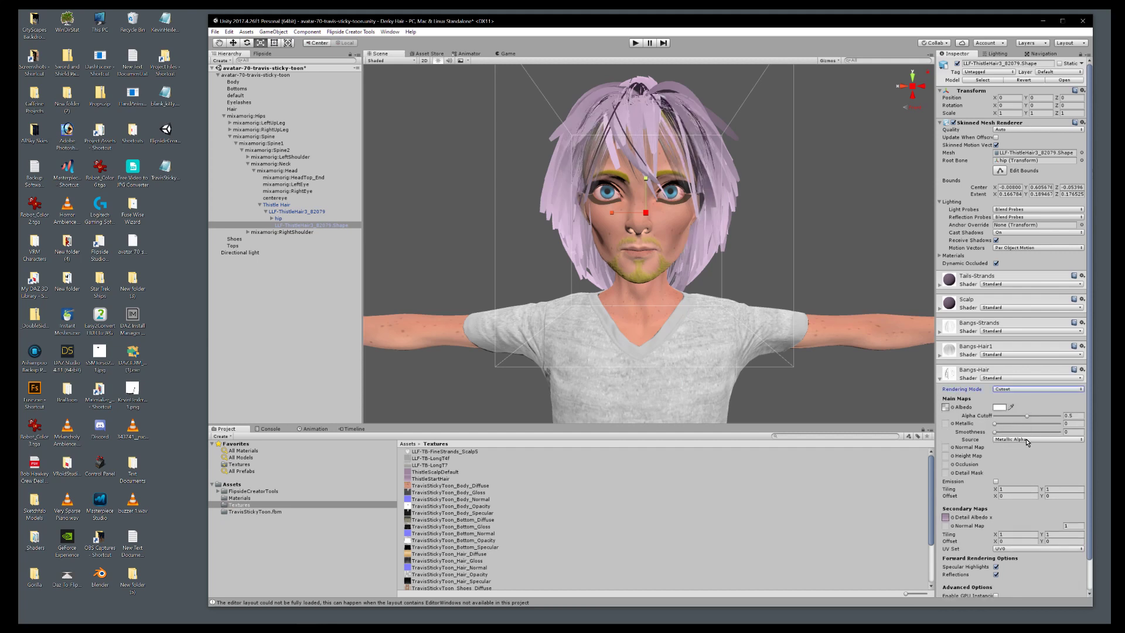
mouse_move(1027, 416)
left_mouse_down()
mouse_move(994, 417)
mouse_move(1021, 420)
mouse_move(995, 421)
mouse_move(1020, 421)
mouse_move(994, 424)
mouse_move(1007, 427)
left_mouse_up()
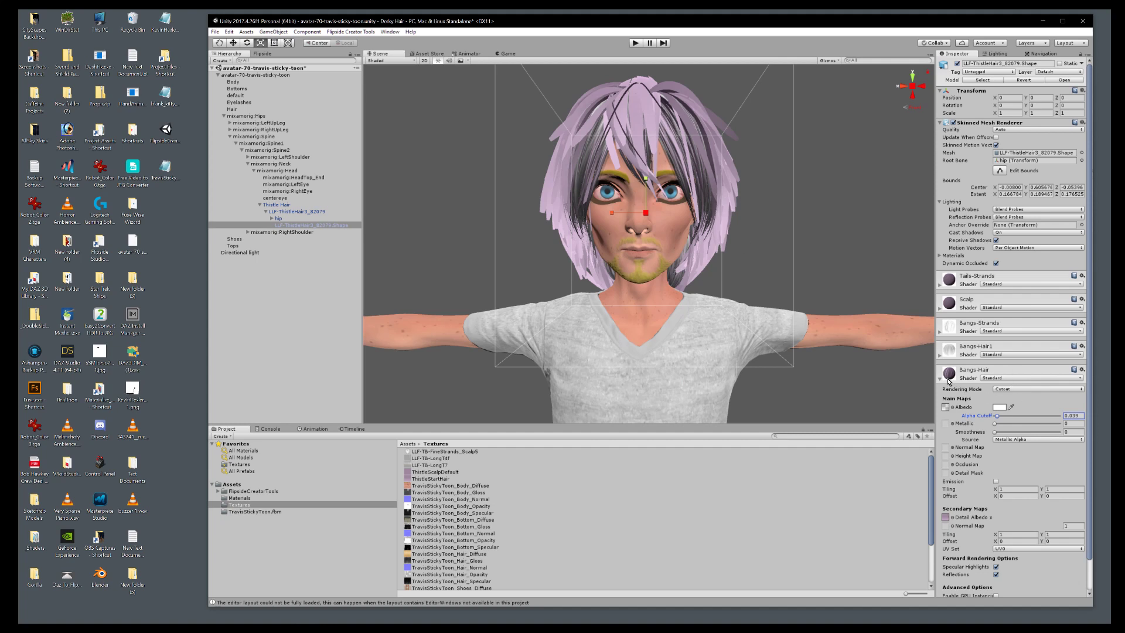
left_click(940, 358)
left_click(1021, 366)
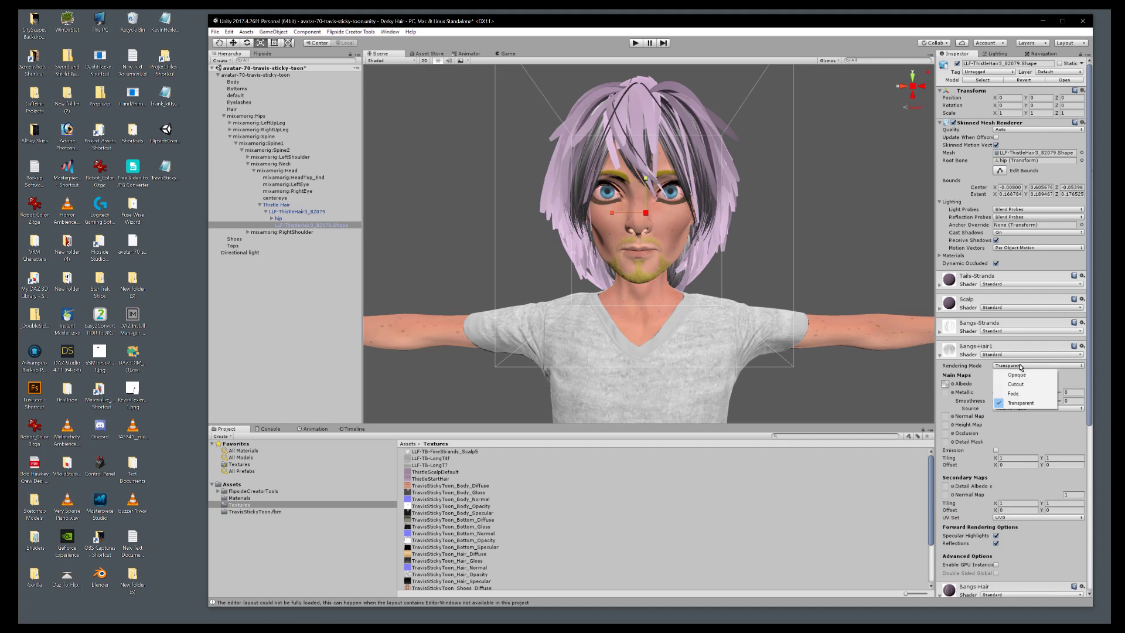
left_click(1033, 388)
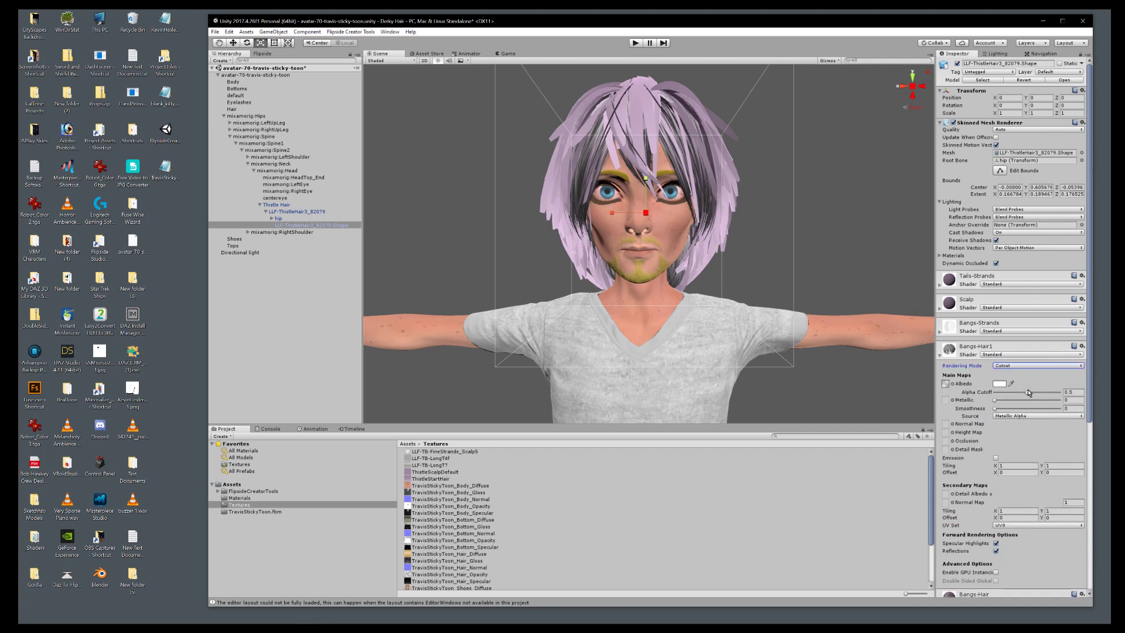
left_click_drag(1030, 392, 1007, 394)
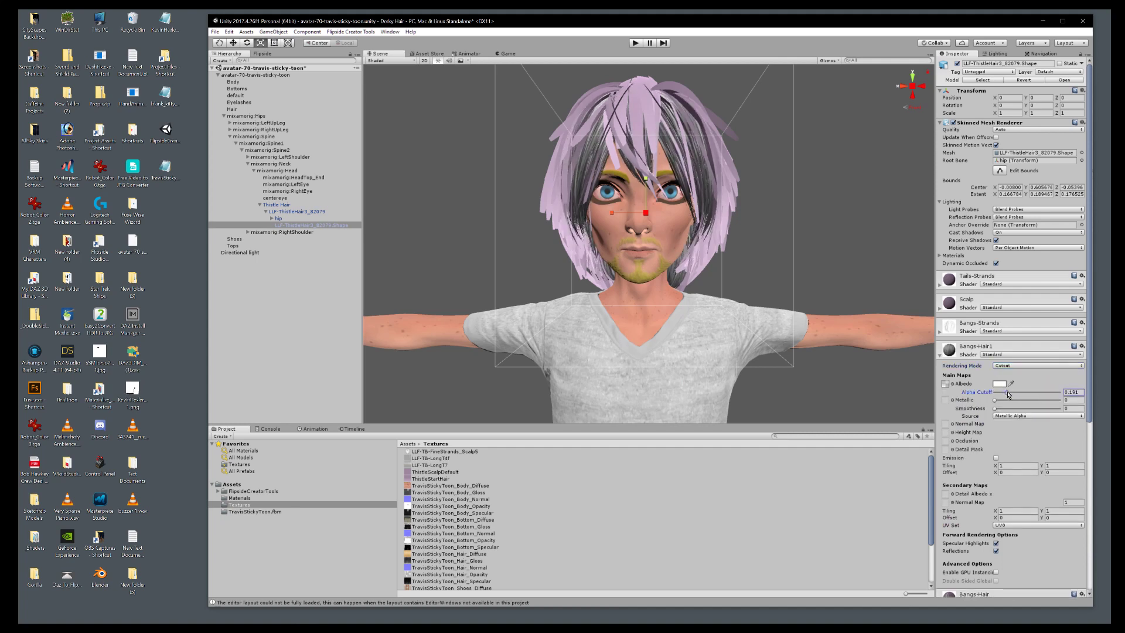
left_click(941, 334)
left_click(1009, 344)
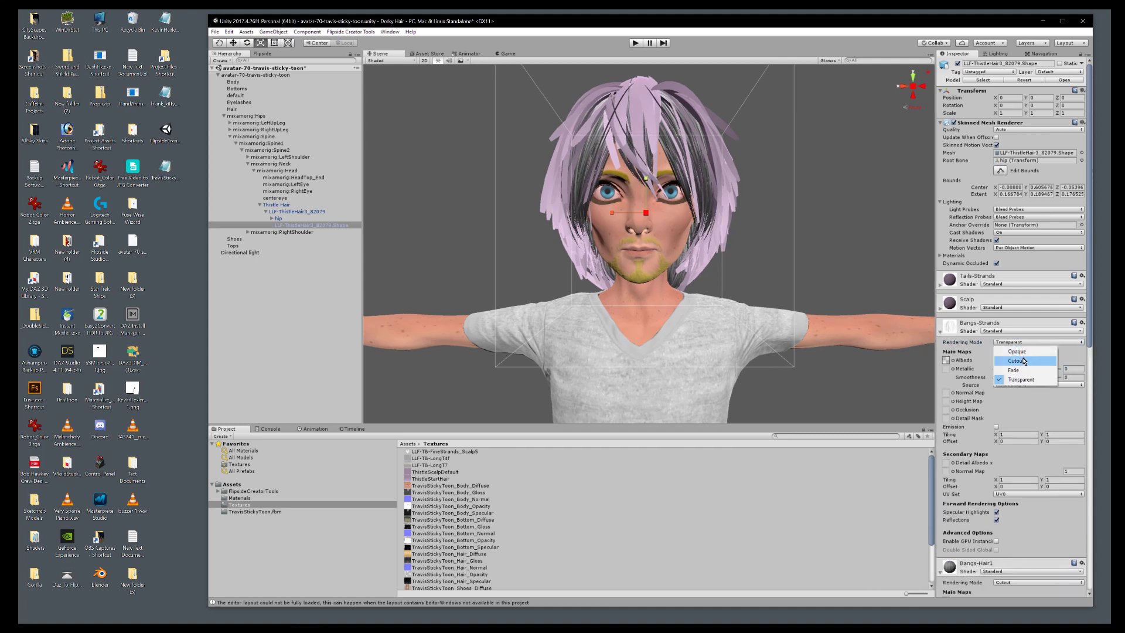
left_click(1025, 360)
left_click_drag(1027, 369, 1008, 375)
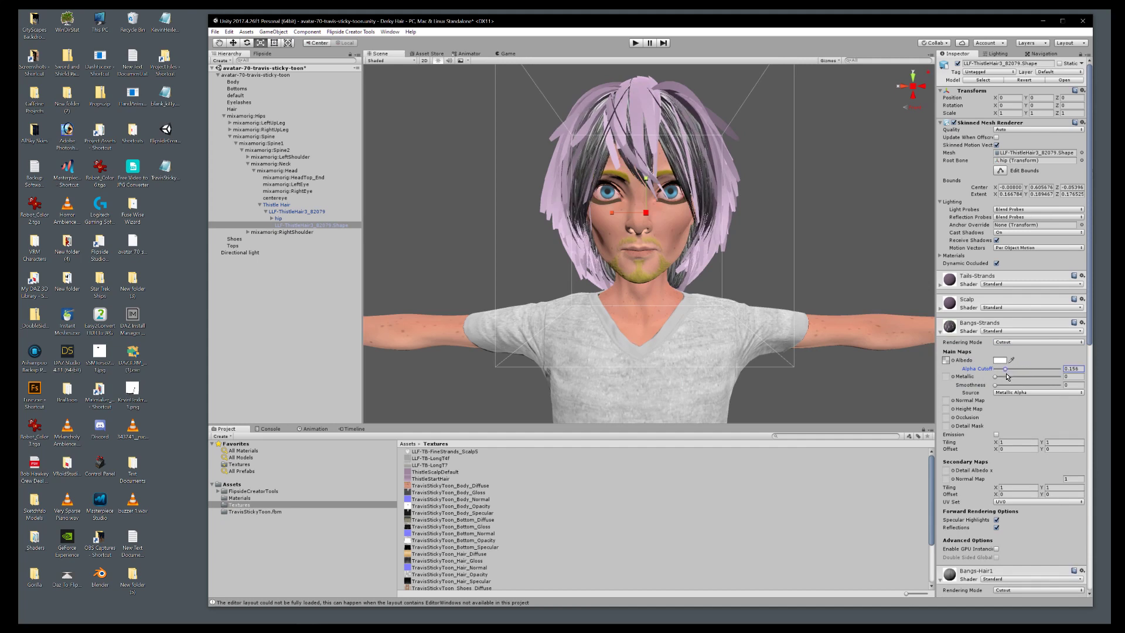